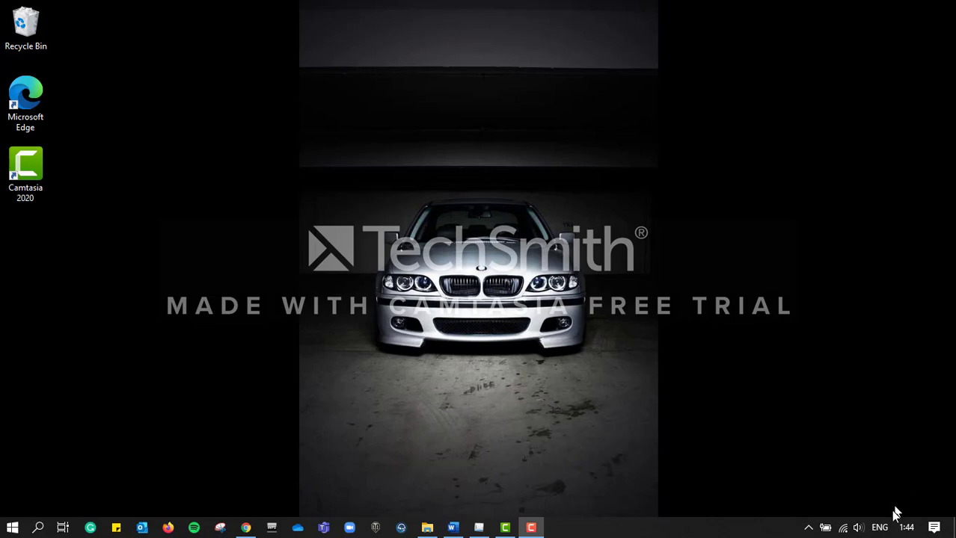
Switch to the eSPT PPh Badan application and create a new SPT for tax year 2018 with Pembetulan 0
click(481, 532)
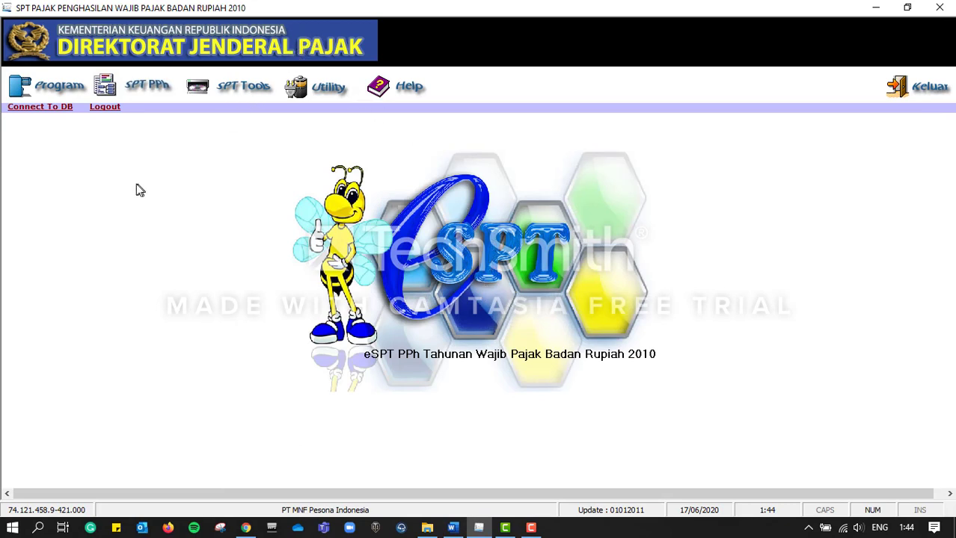
click(67, 90)
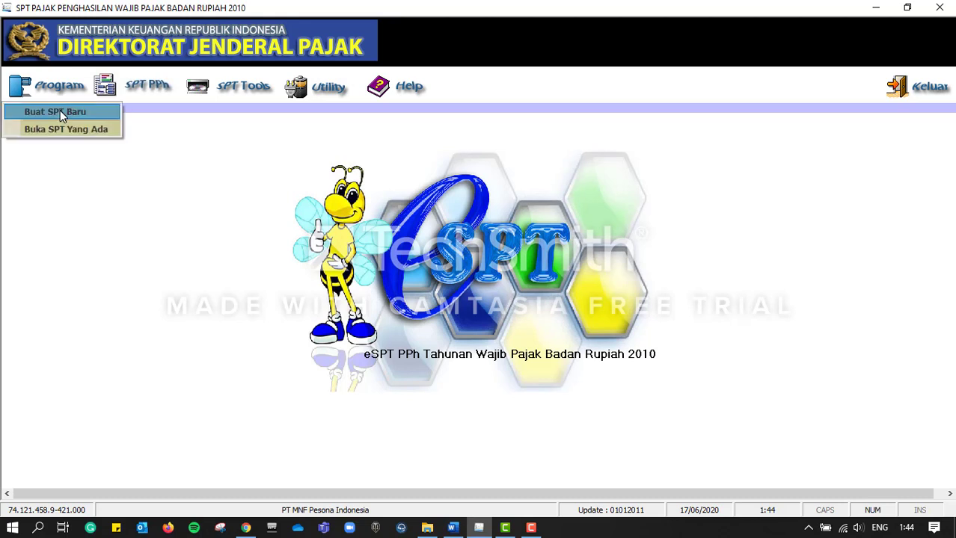
click(60, 111)
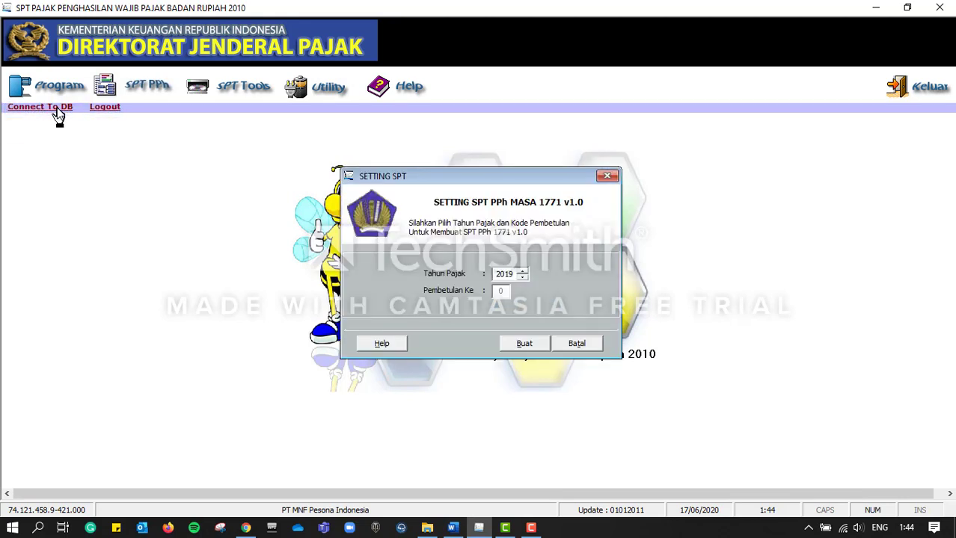
click(521, 277)
click(525, 340)
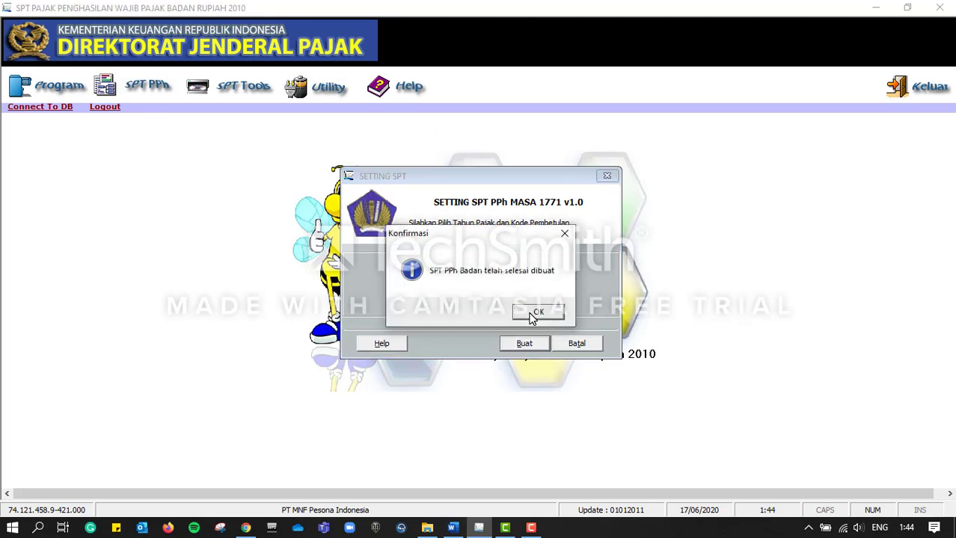
click(532, 317)
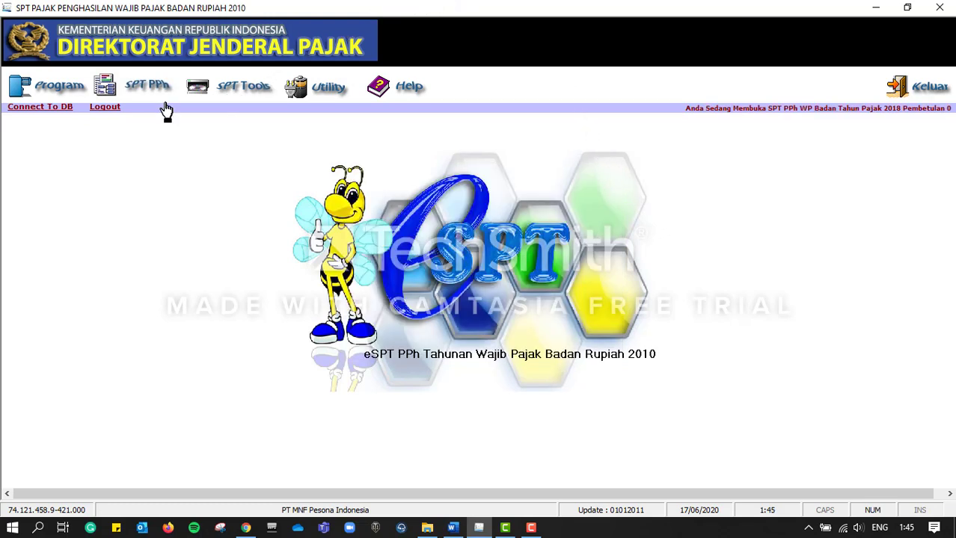
Open the Transkrip Kutipan Elemen Laporan Keuangan for Perusahaan Dagang and set Kas dan Setara Kas to 2.450.000.000 from the Word balance sheet
click(163, 99)
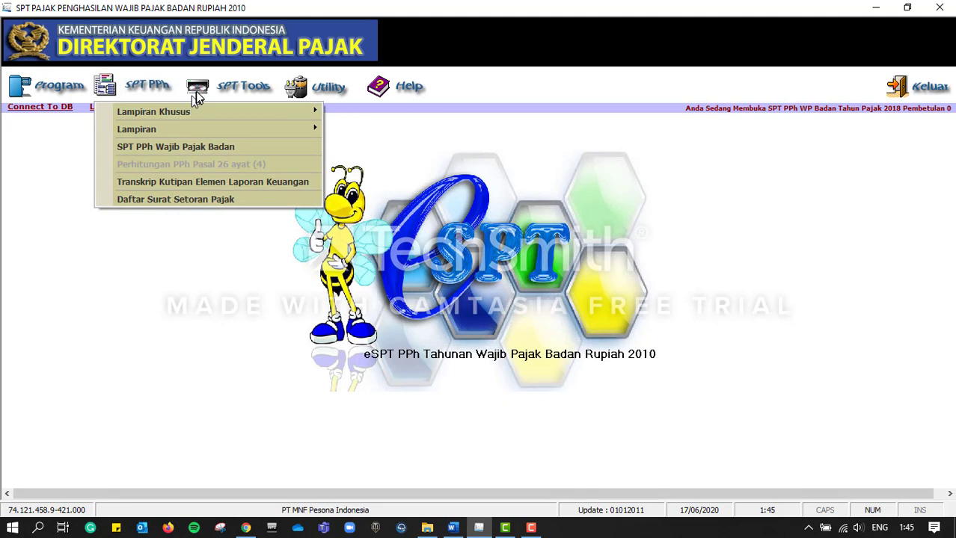
click(166, 187)
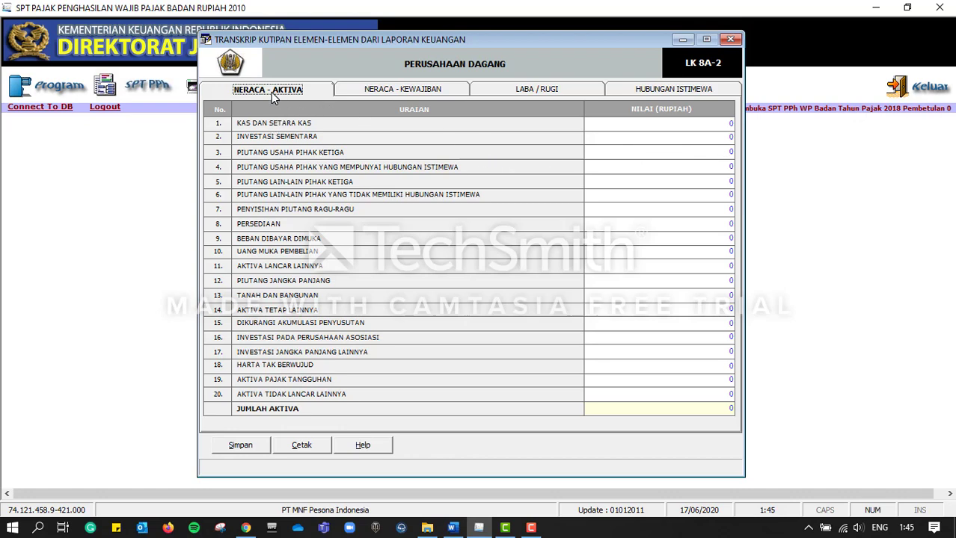
click(446, 530)
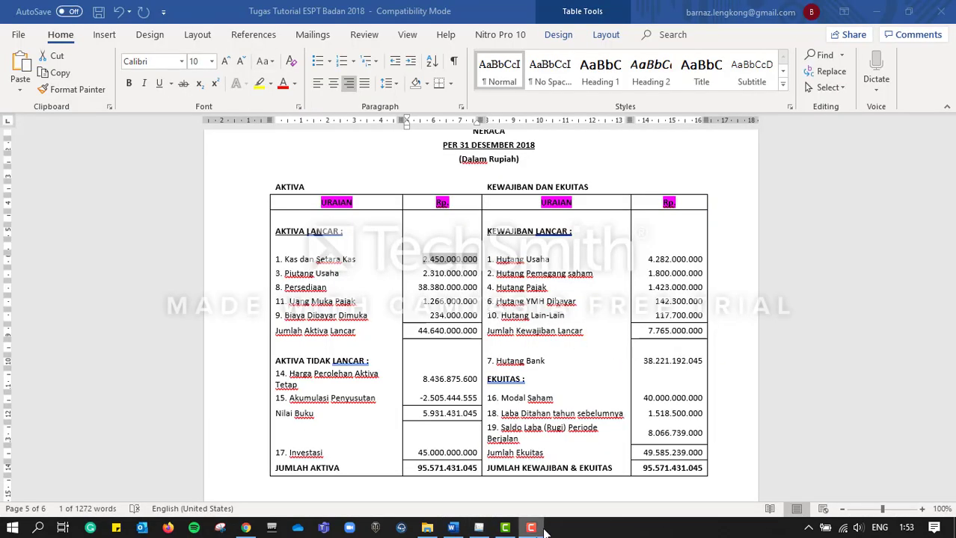
click(479, 528)
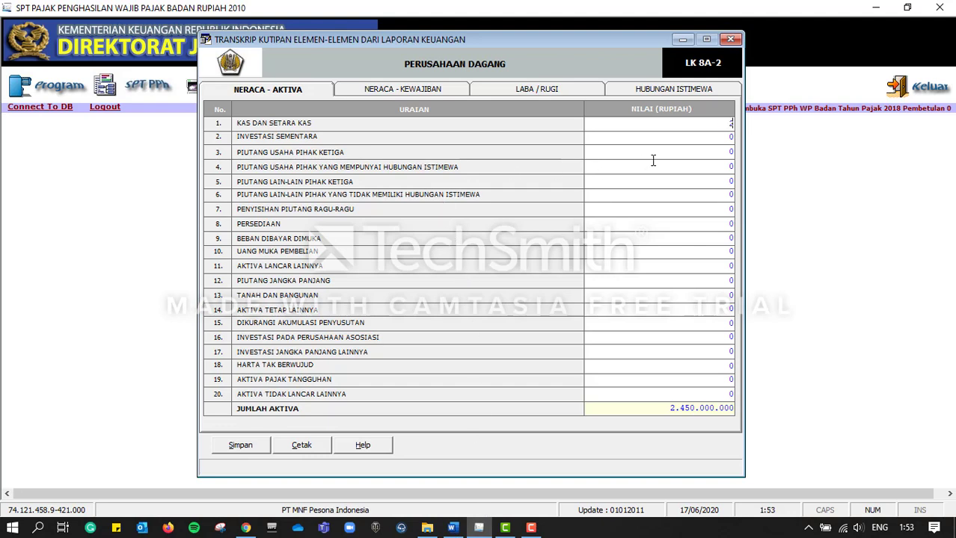
text(0000000)
click(677, 143)
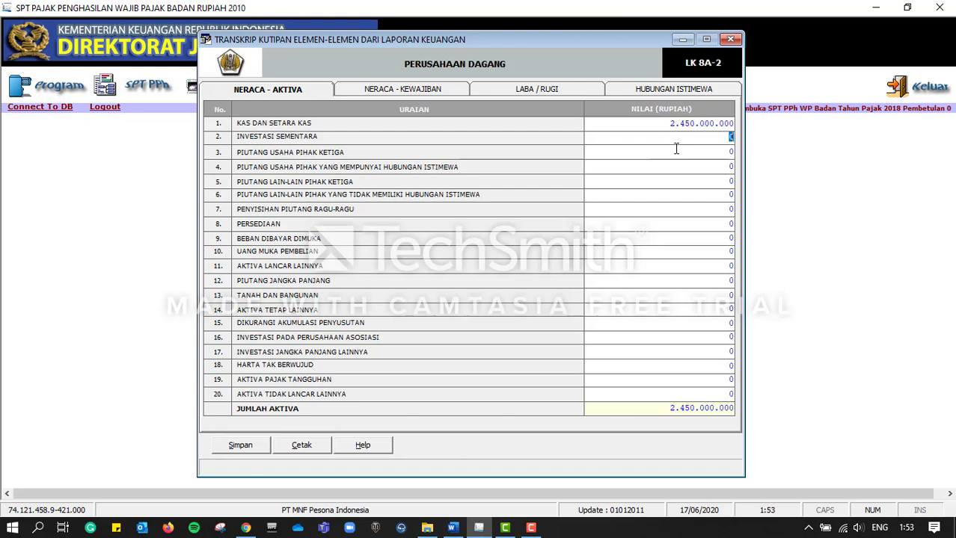
Look up Piutang Usaha in the Word balance sheet and set Piutang Usaha Pihak Ketiga to 2.310.000.000 in the eSPT transcript
click(678, 152)
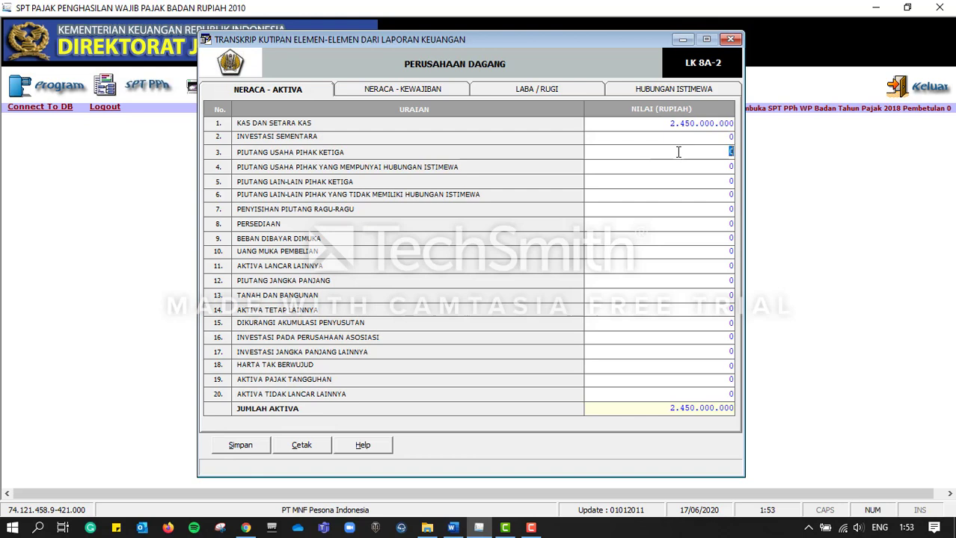
click(451, 528)
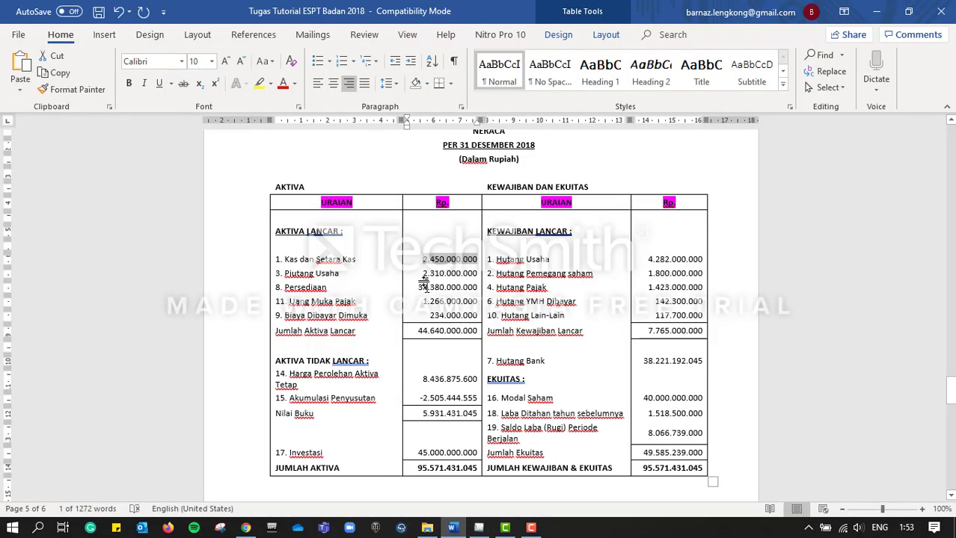
drag(424, 274, 478, 271)
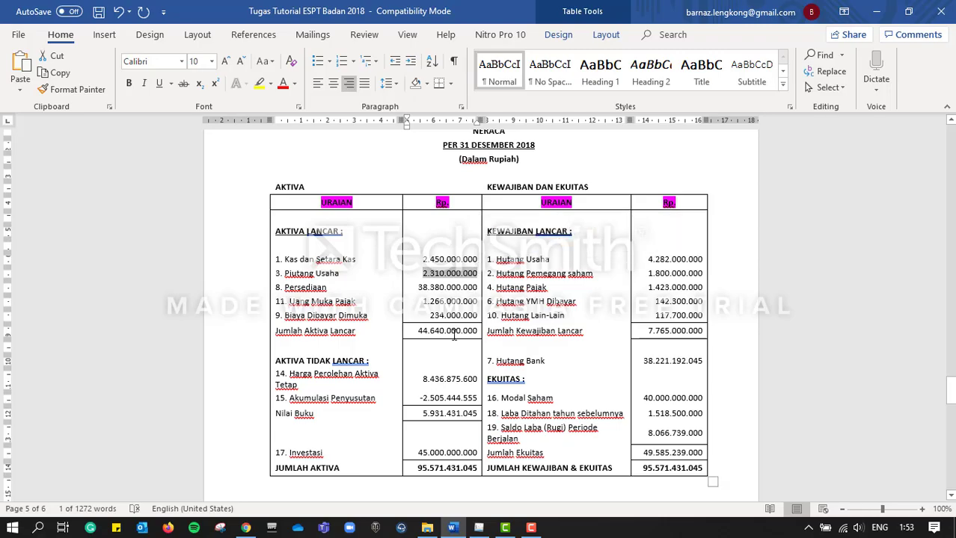
key(alt+Tab)
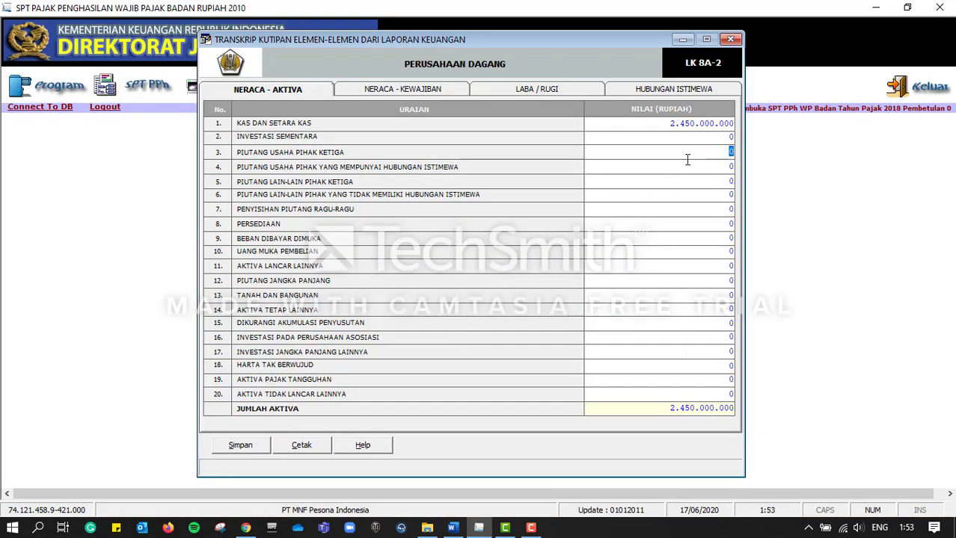
text(2310000000)
click(683, 184)
Look up Persediaan in the Word balance sheet and set it to 38.380.000.000 in the eSPT transcript's asset section
key(alt+Tab)
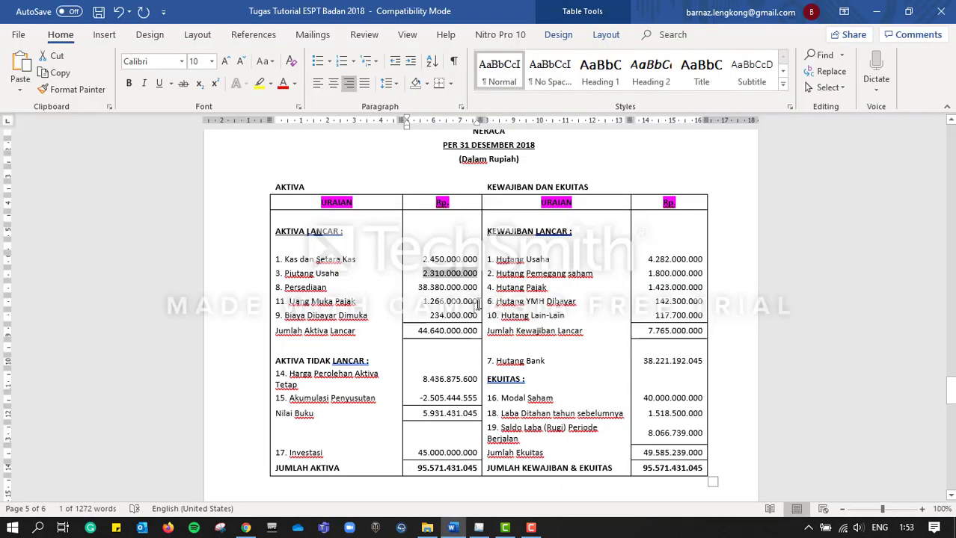
drag(418, 287, 471, 289)
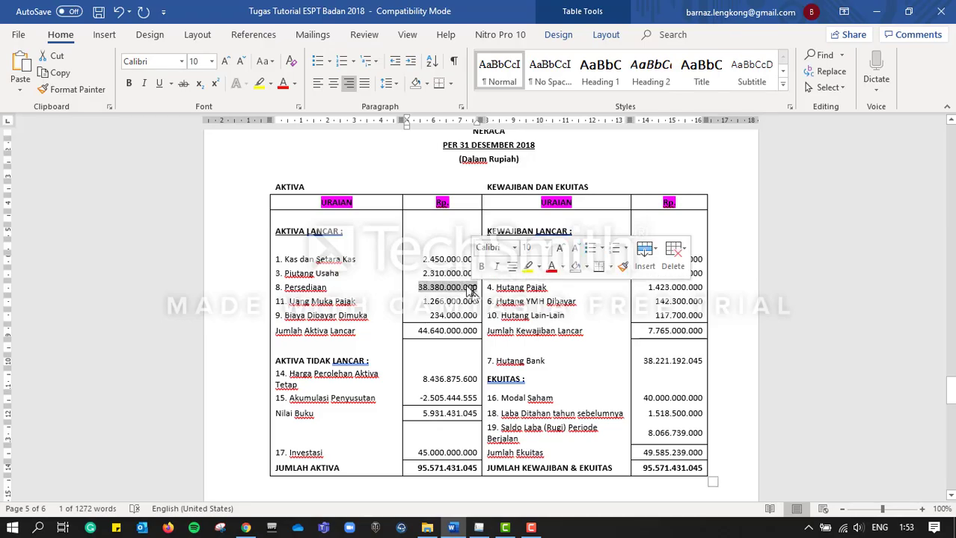
key(alt+Tab)
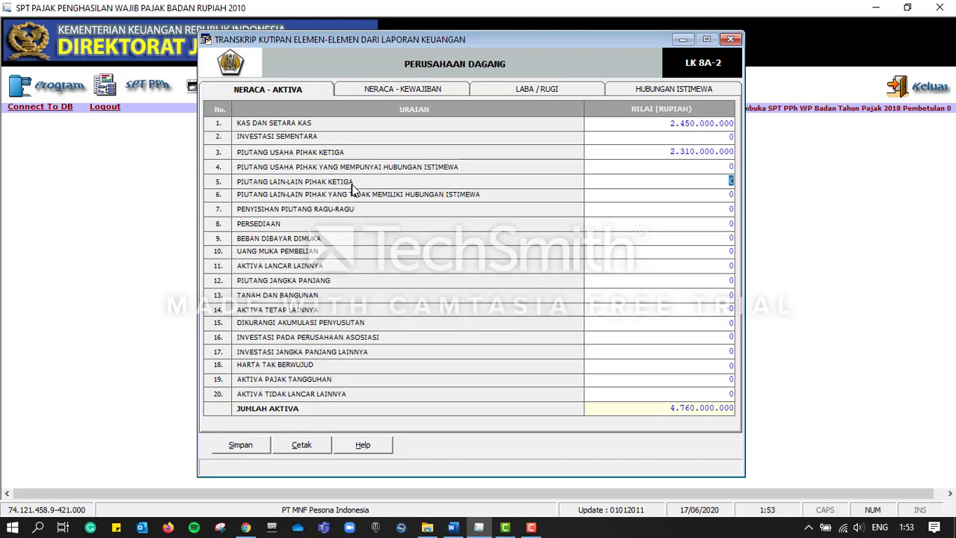
key(alt+Tab)
key(alt+Tab)
key(Down)
key(Down)
key(Down)
text(3)
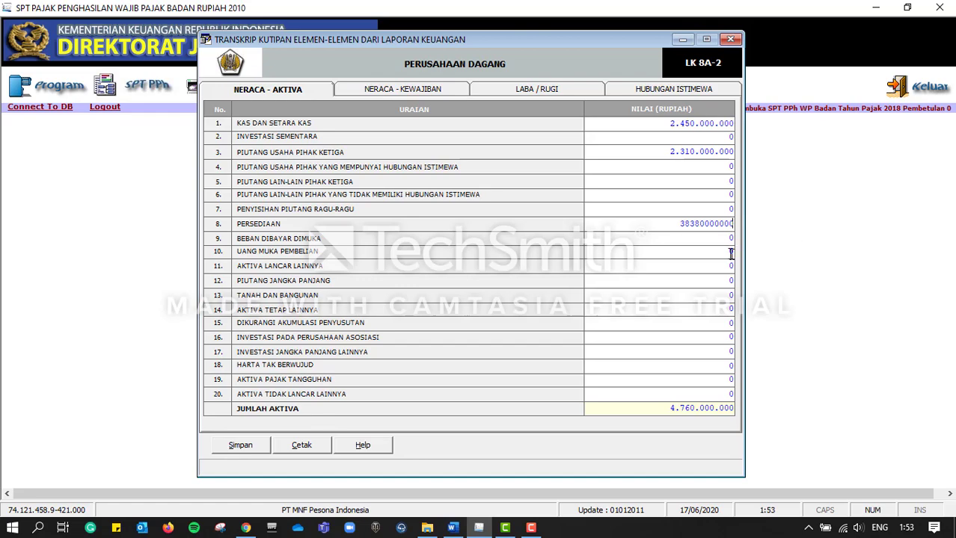
click(719, 240)
Look up Uang Muka Pajak in the Word balance sheet and set Aktiva Lancar Lainnya to 1.266.000.000 in eSPT
key(alt+Tab)
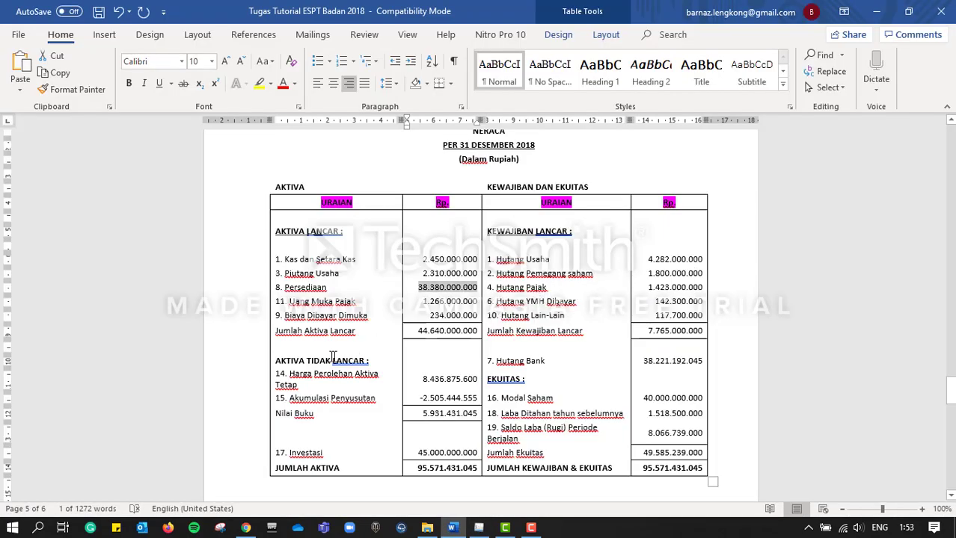
drag(423, 302, 475, 302)
click(419, 303)
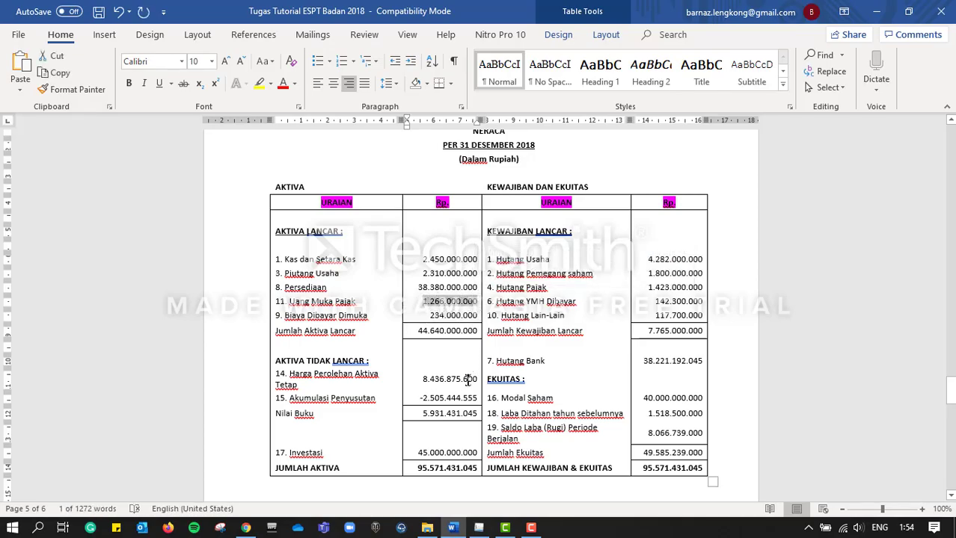
key(alt+Tab)
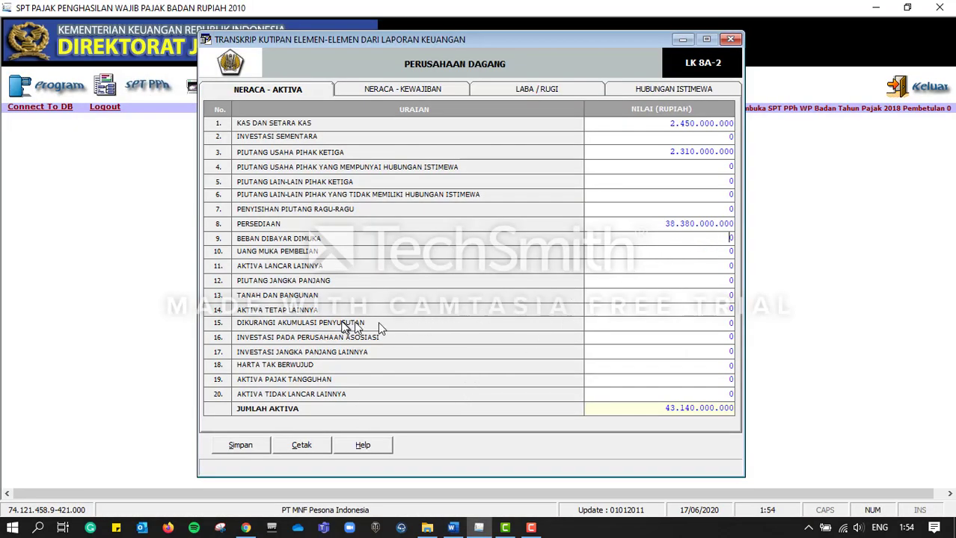
click(729, 265)
text(1.)
text(266.00)
text(0.000)
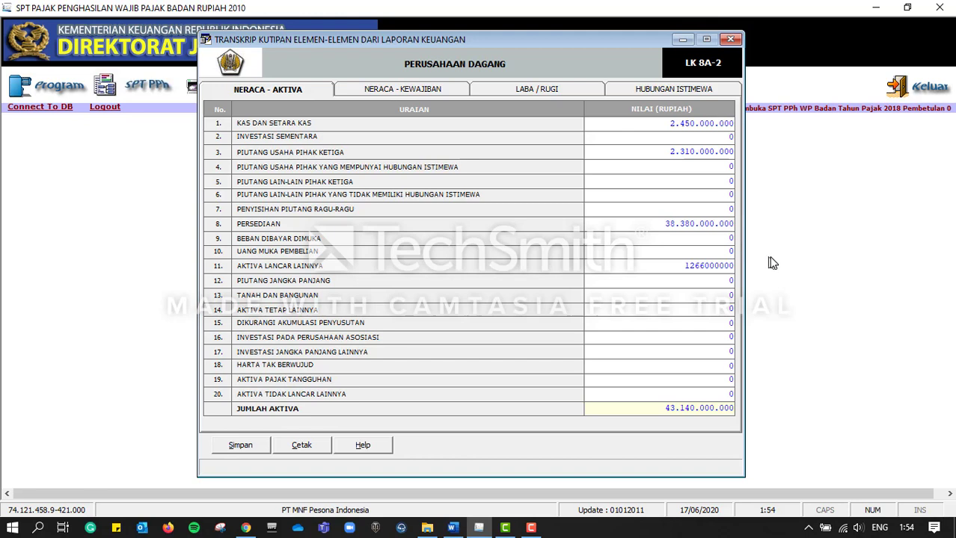
key(Tab)
Look up Biaya Dibayar Dimuka in the Word balance sheet and set Beban Dibayar Dimuka to 234.000.000 in eSPT
key(alt+Tab)
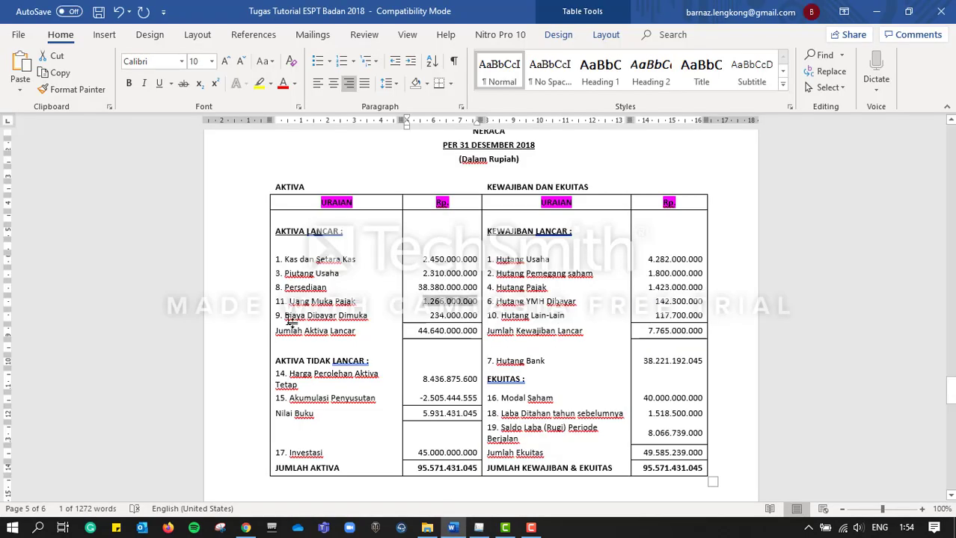
click(440, 316)
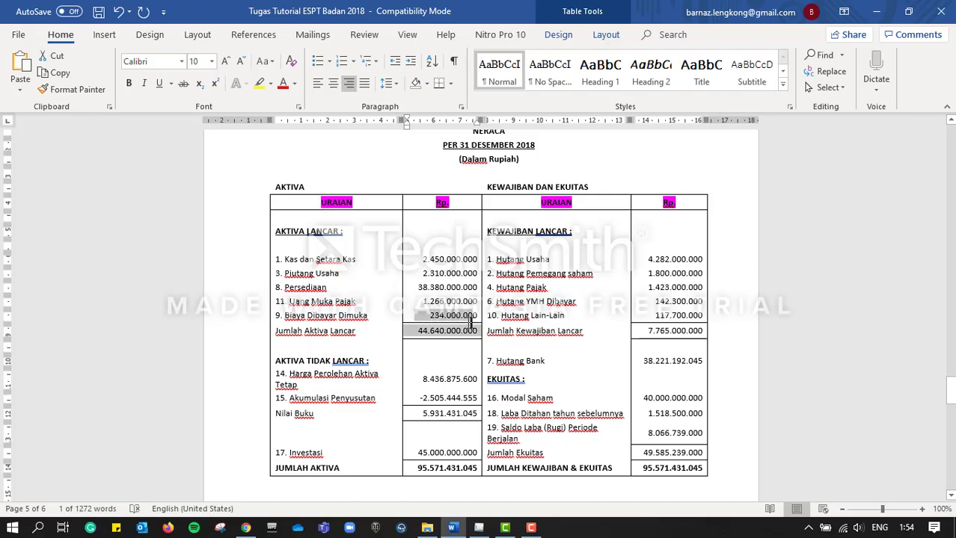
key(alt+Tab)
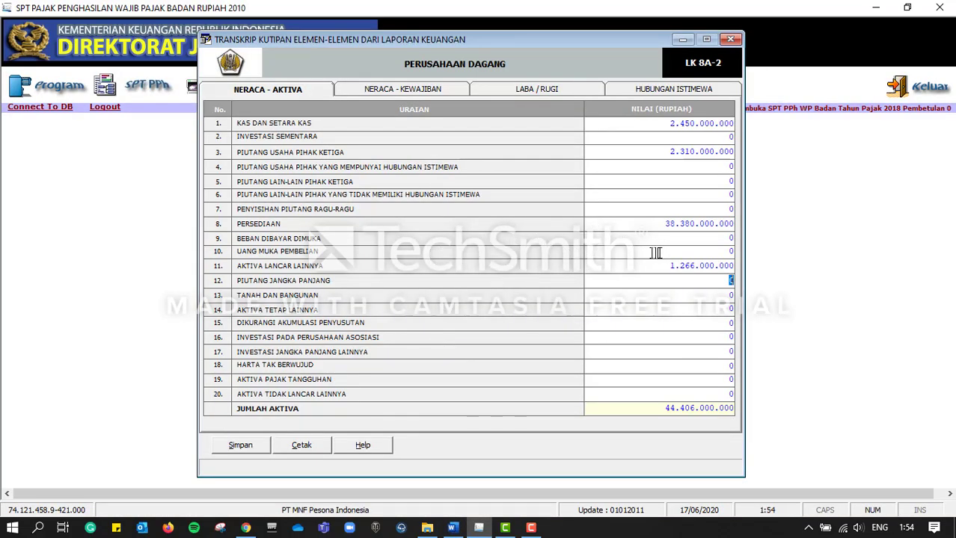
click(676, 238)
text(234000000)
click(657, 353)
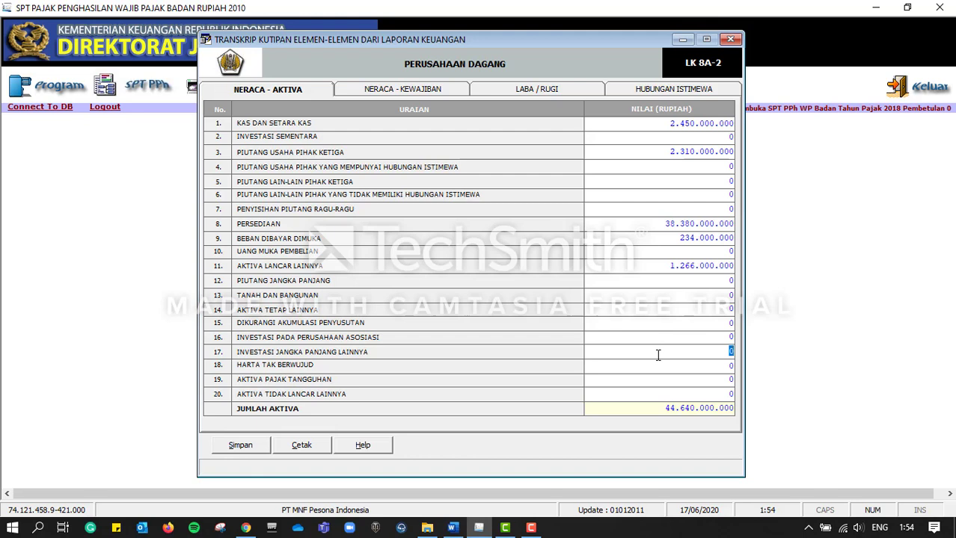
Look up Harga Perolehan Aktiva Tetap in the Word balance sheet and set Aktiva Tetap Lainnya to 8.436.875.600 in eSPT
key(alt+Tab)
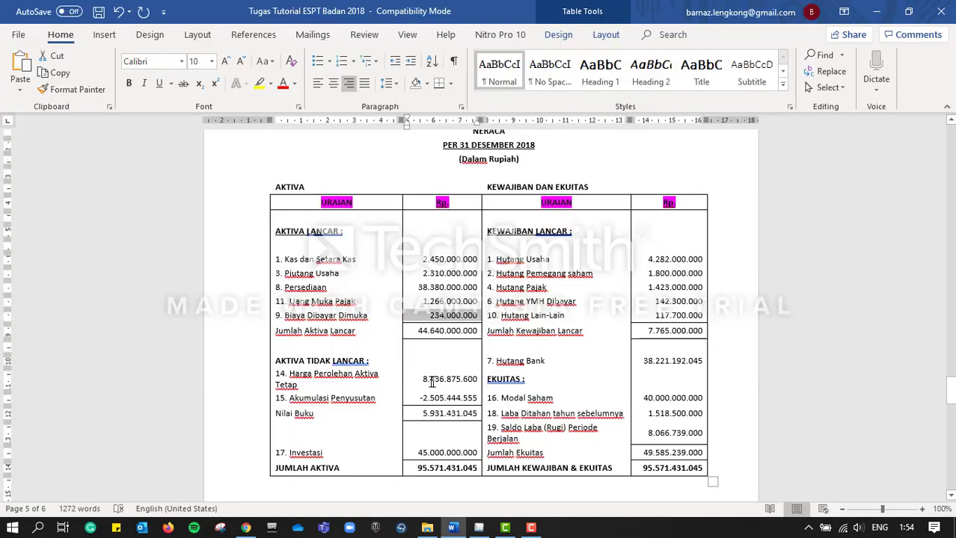
drag(422, 381, 475, 383)
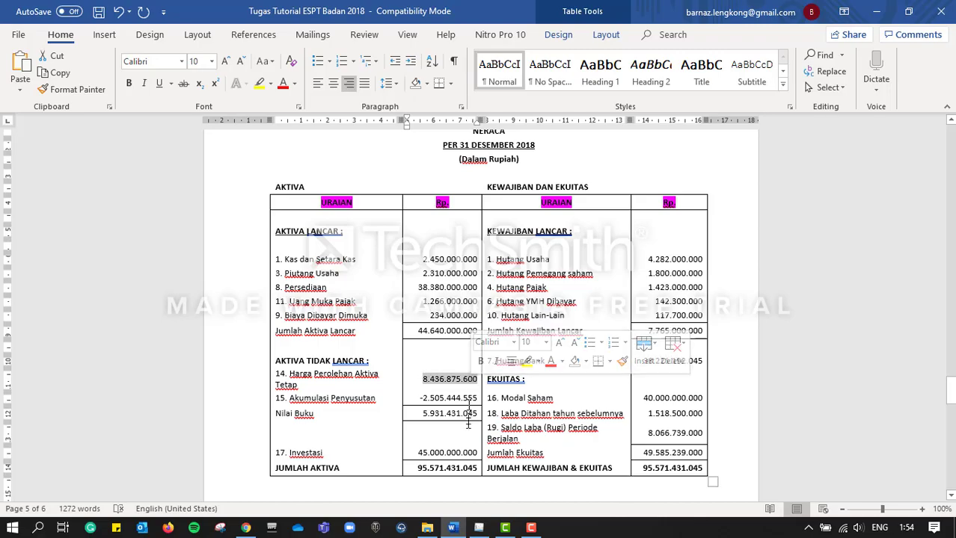
key(ctrl+c)
key(alt+Tab)
key(alt+Tab)
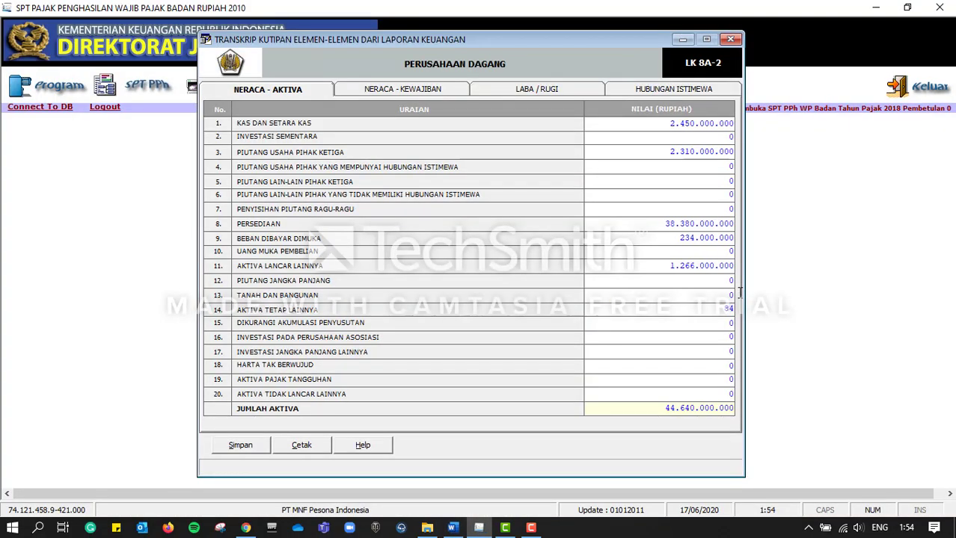
key(alt+Tab)
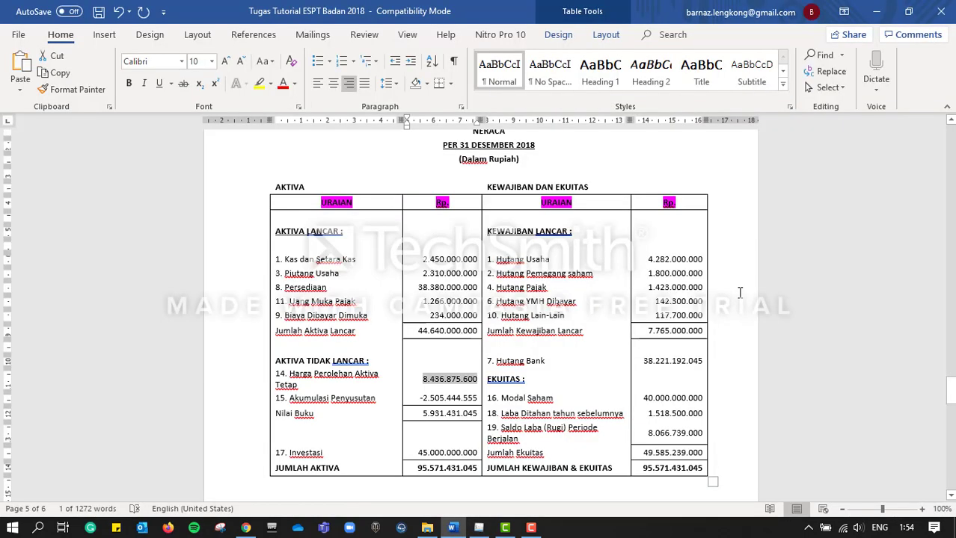
key(alt+Tab)
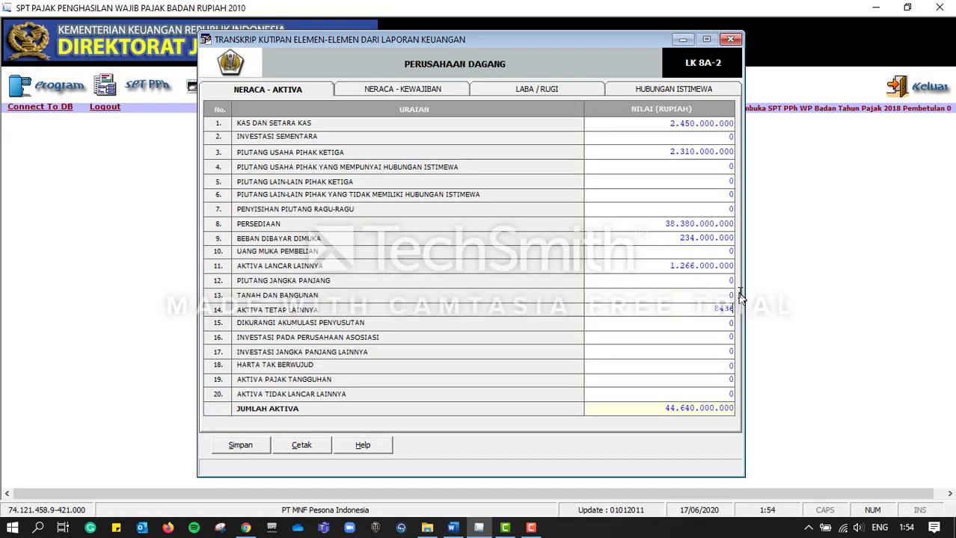
text(8436875690)
Look up Investasi in the Word balance sheet and set Investasi Jangka Panjang Lainnya to 45.000.000.000 in eSPT
key(alt+Tab)
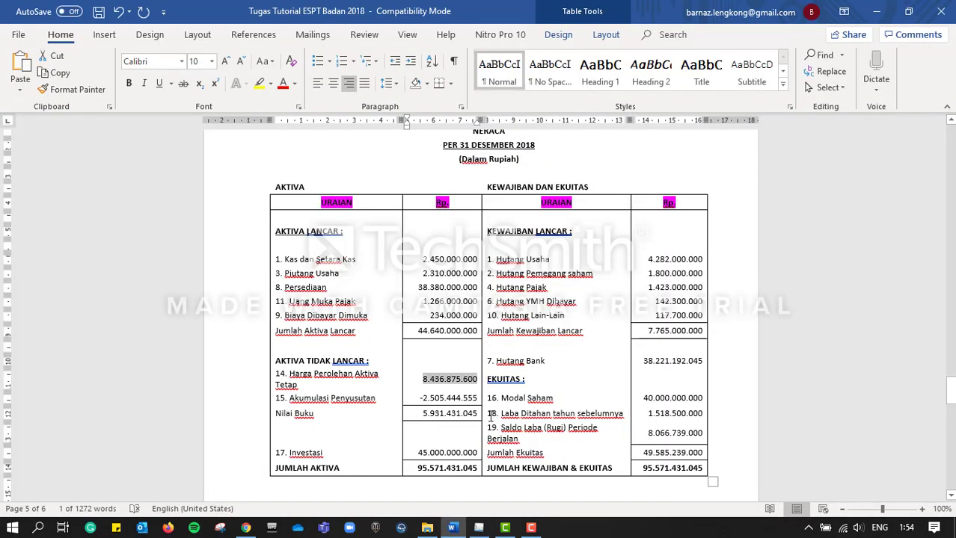
click(437, 414)
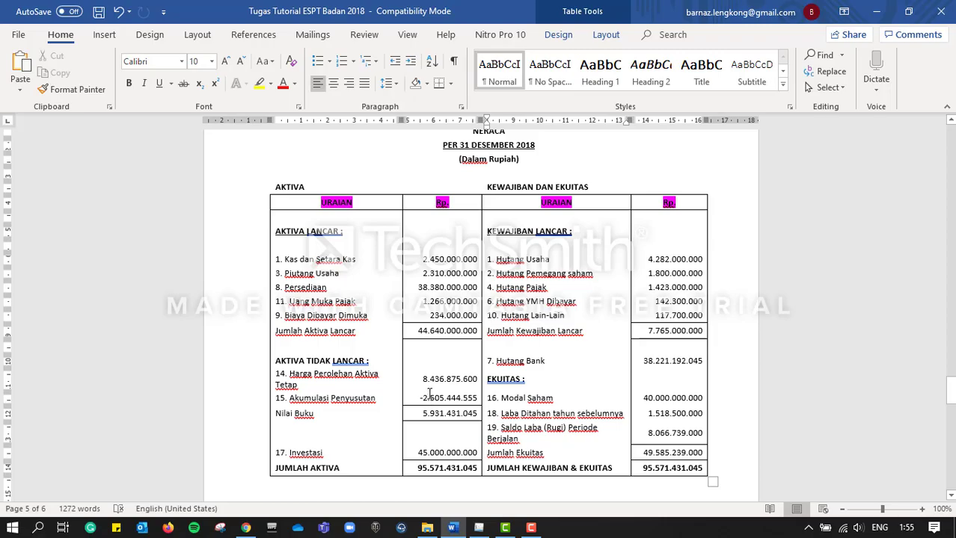
key(alt+Tab)
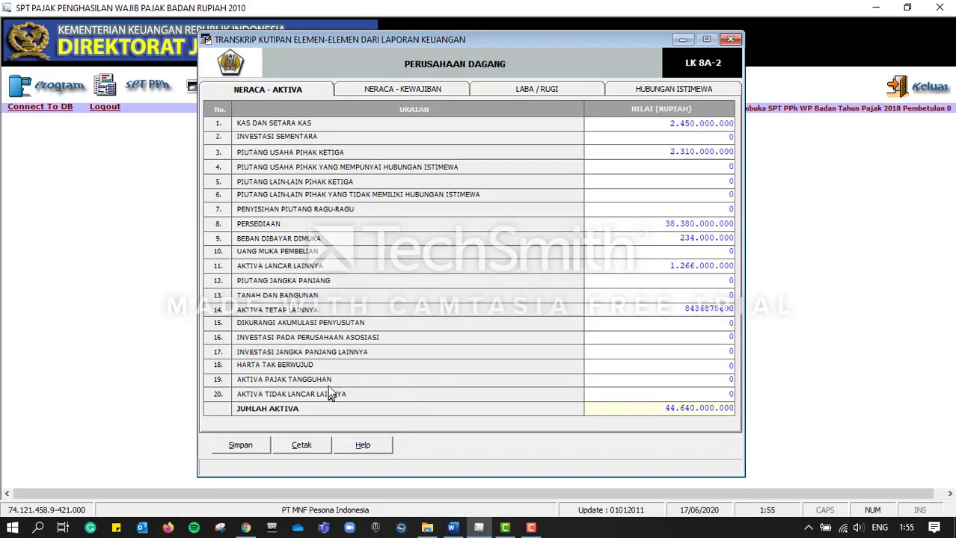
key(alt+Tab)
key(alt+Tab)
click(661, 352)
text(45)
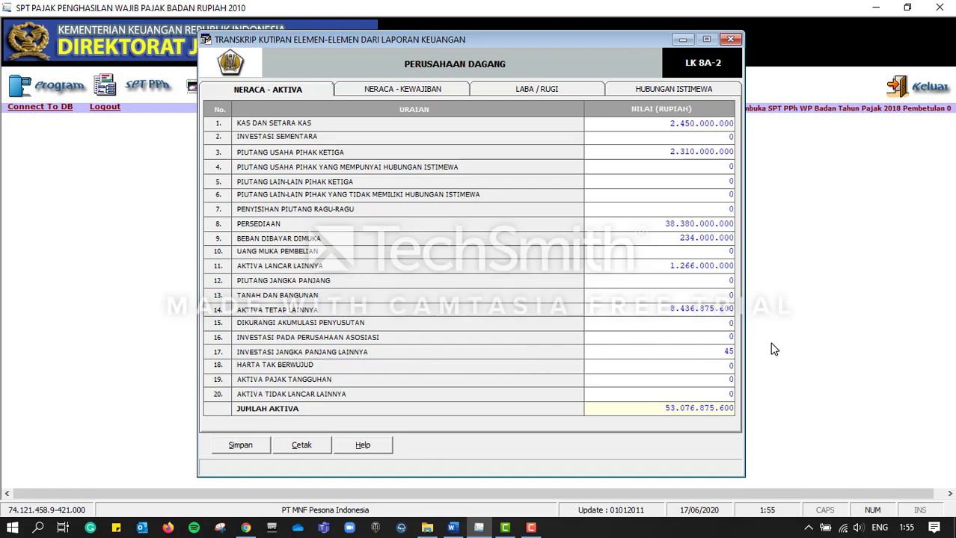
text(000000)
Set Dikurangi Akumulasi Penyusutan to 2.505.444.555 in eSPT from the Word balance sheet and compare Jumlah Aktiva in both
key(alt+Tab)
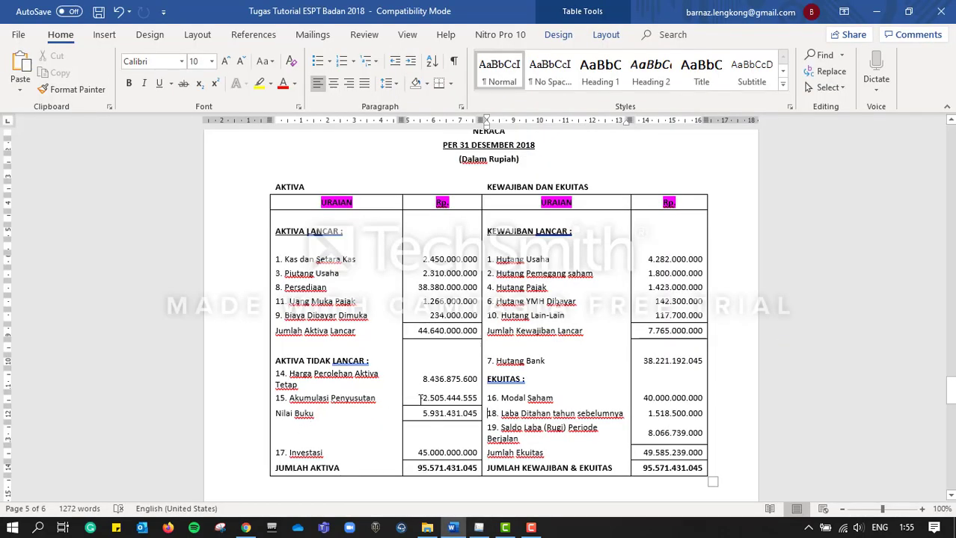
key(alt+Tab)
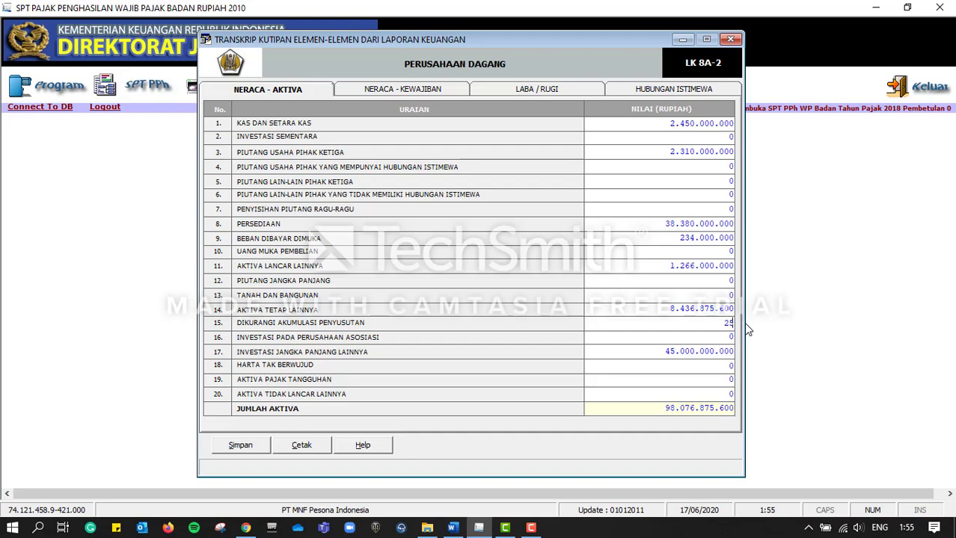
key(alt+Tab)
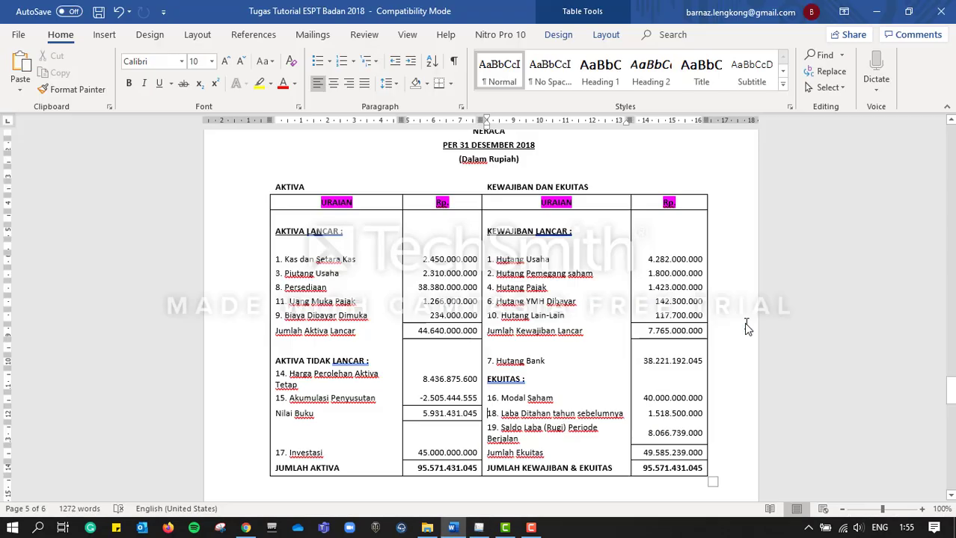
key(alt+Tab)
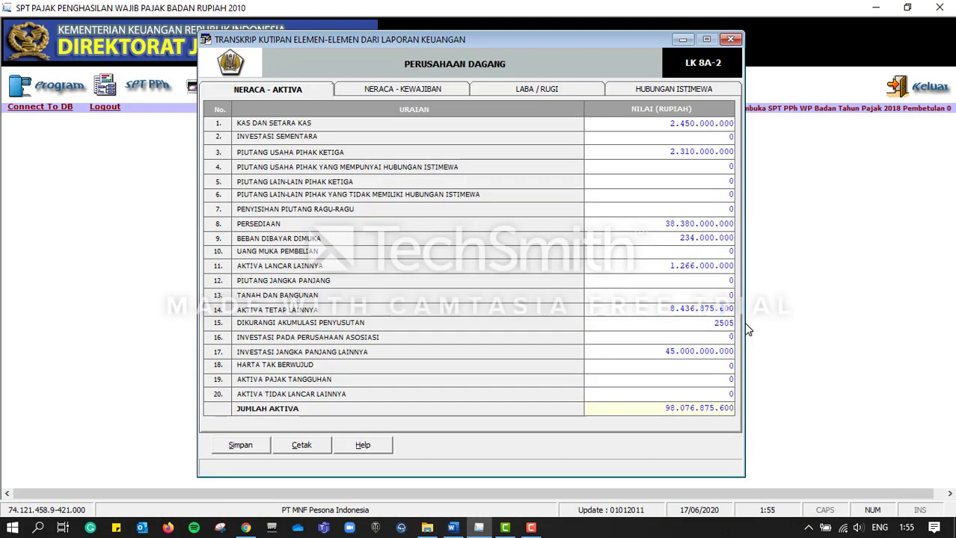
text(44555)
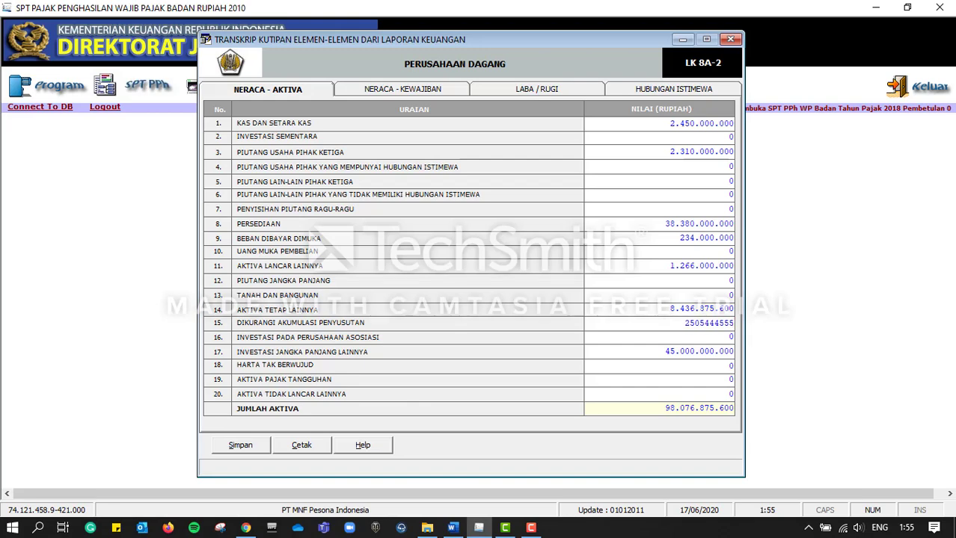
click(682, 312)
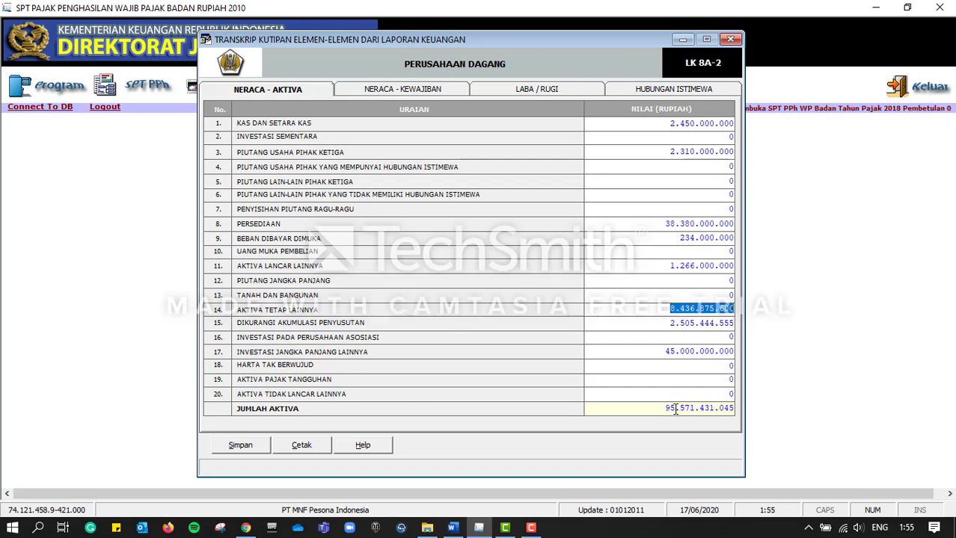
click(652, 338)
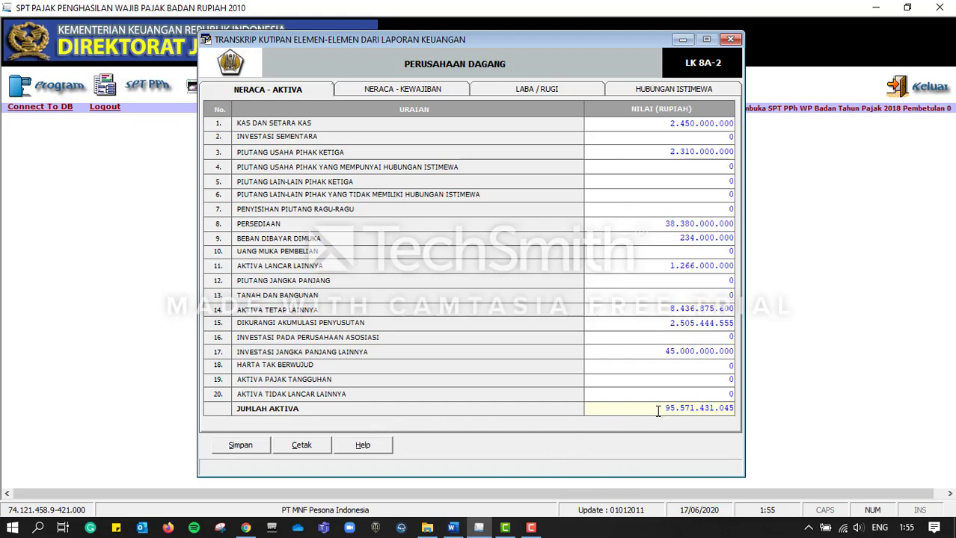
key(alt+Tab)
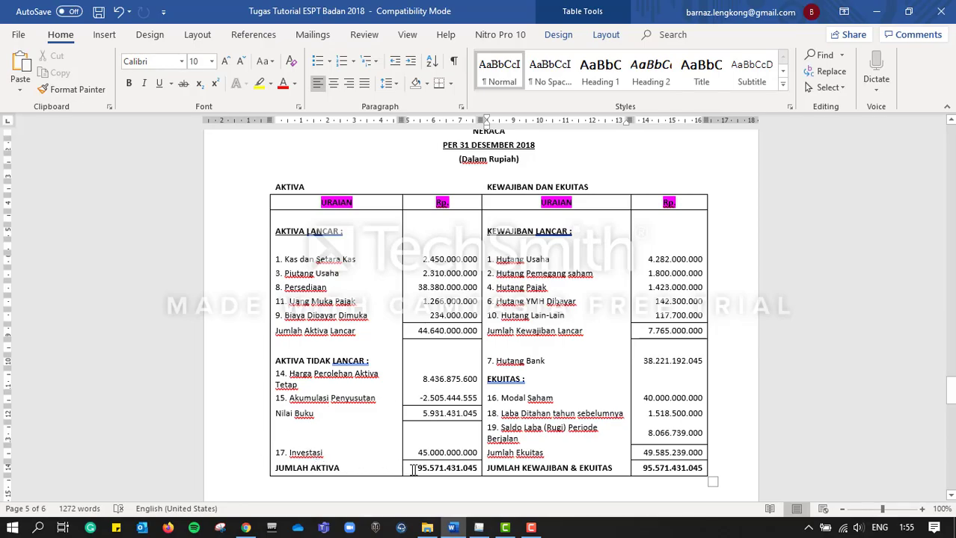
key(alt+Tab)
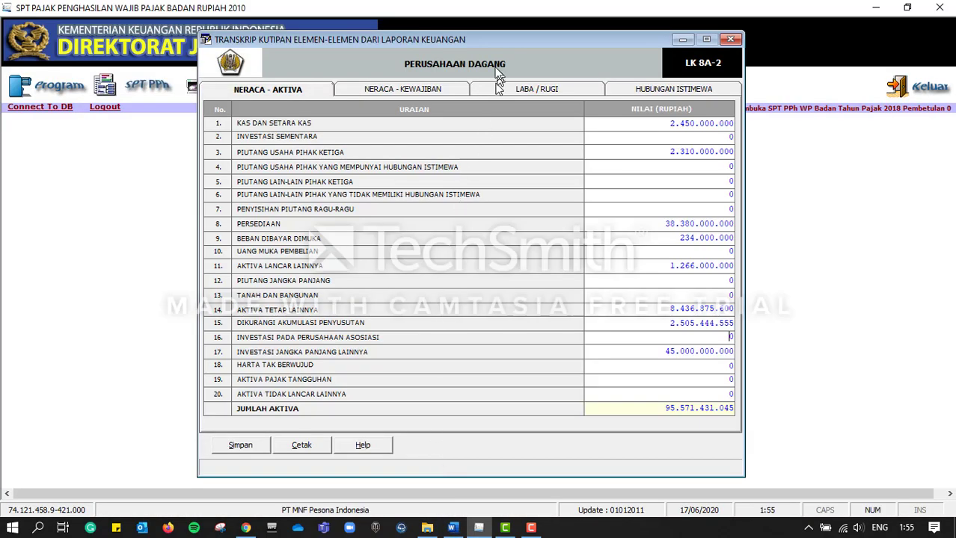
In eSPT's Neraca - Kewajiban, set Hutang Usaha Pihak Ketiga to 4.282.000.000 and Hutang Usaha Pihak yang Mempunyai Hubungan Istimewa to 1.800.000.000 from the Word balance sheet
click(423, 96)
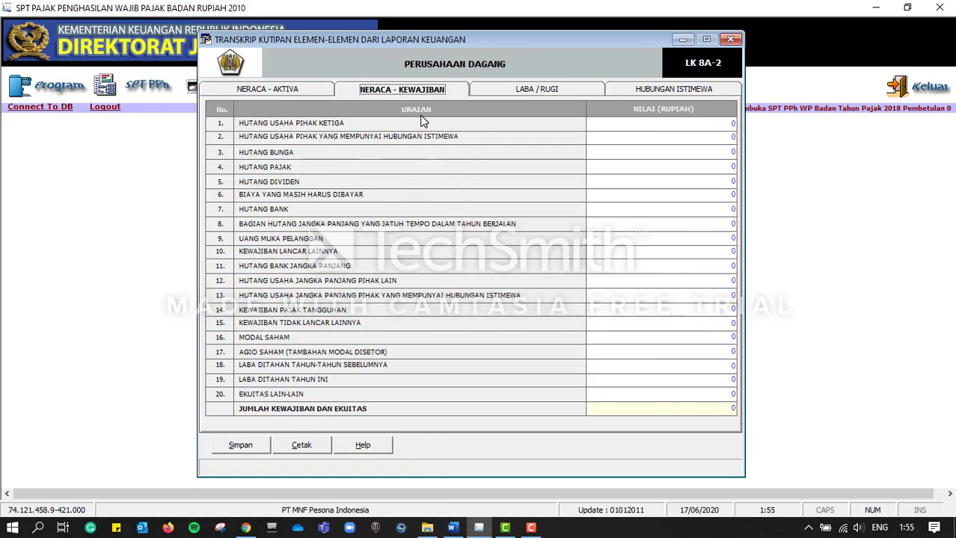
key(alt+Tab)
drag(645, 259, 704, 266)
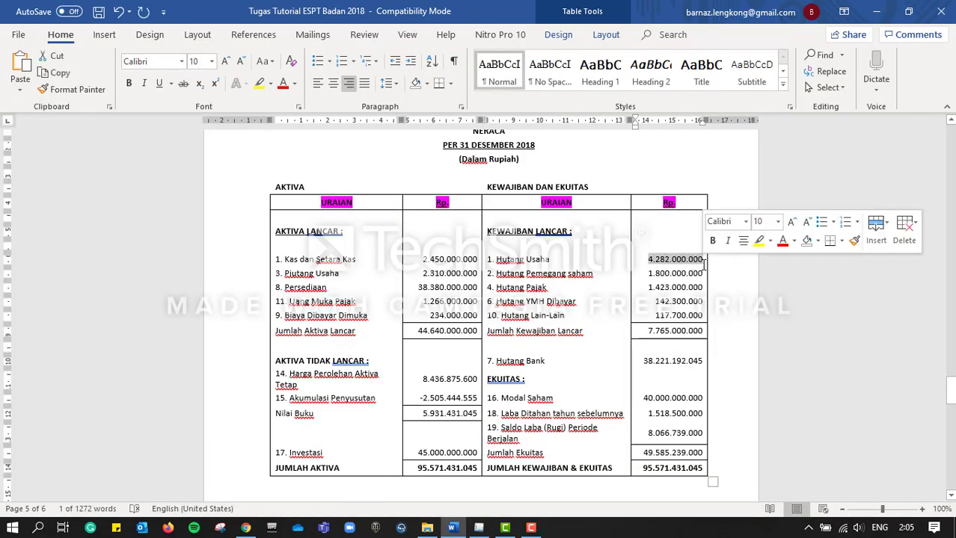
key(alt+Tab)
text(4.2)
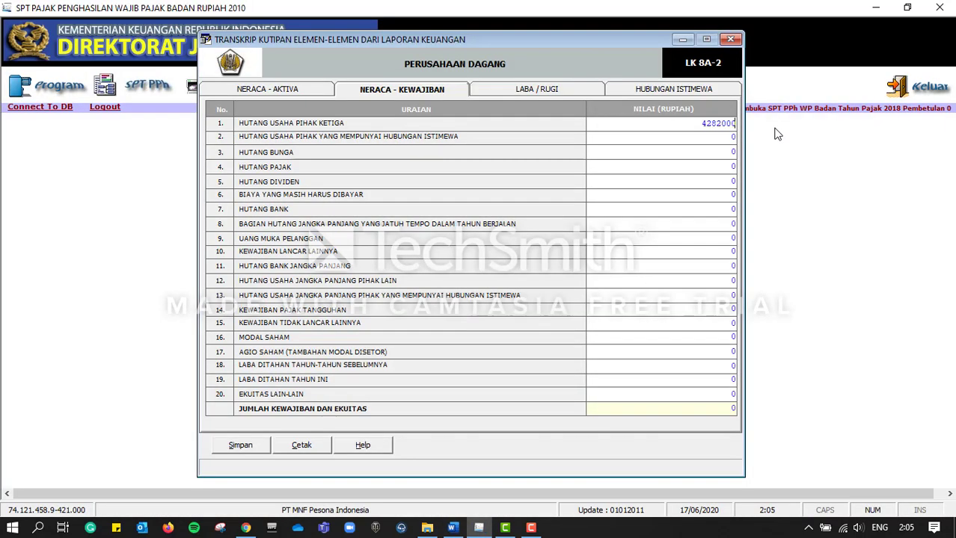
text(82.000.000)
key(Tab)
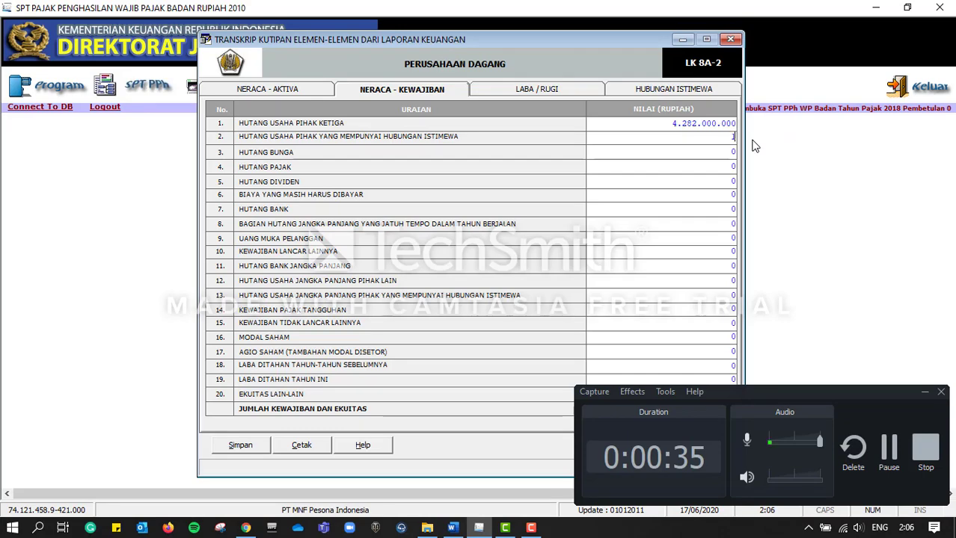
text(15)
text(00000000)
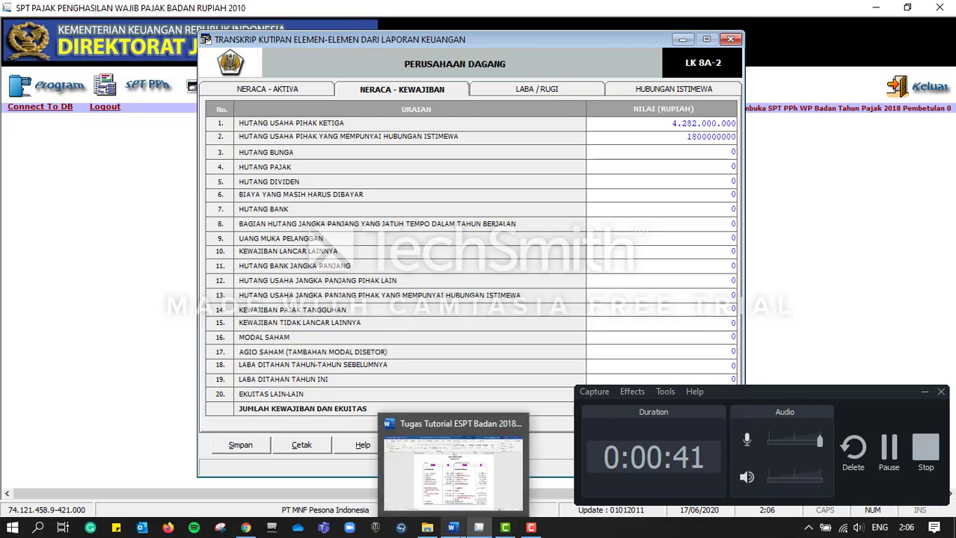
Look up Hutang Pajak in the Word balance sheet and set it to 1.423.000.000 in the eSPT liabilities section
click(452, 527)
drag(648, 289, 687, 298)
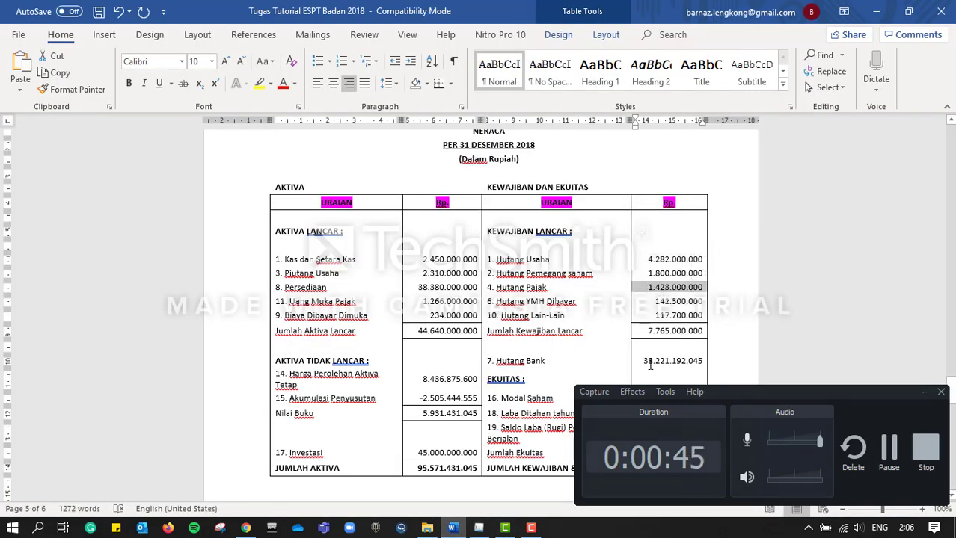
click(479, 528)
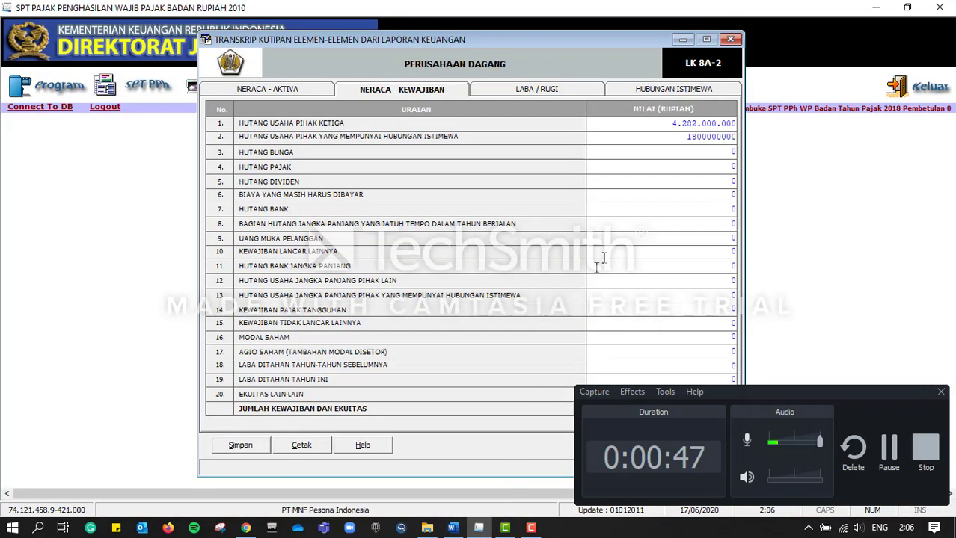
click(695, 165)
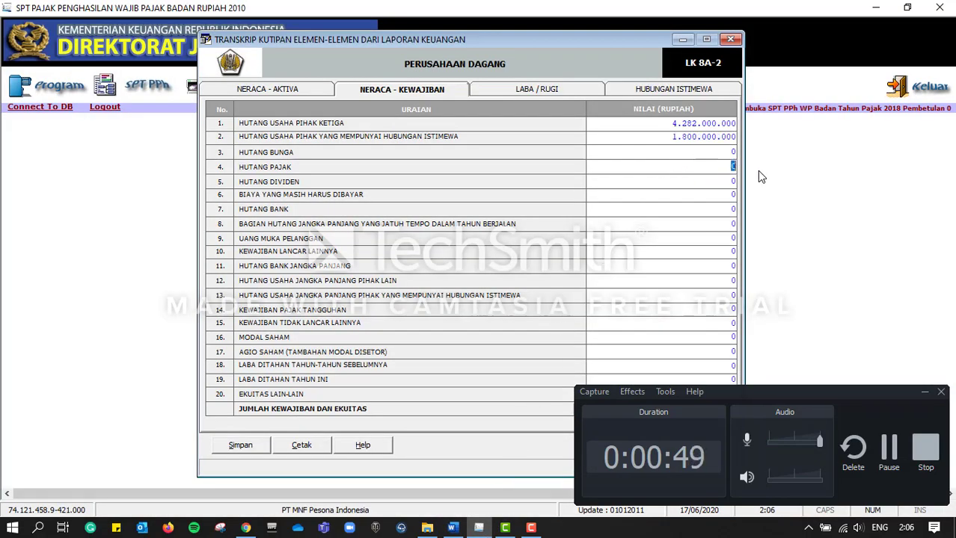
text(1423000)
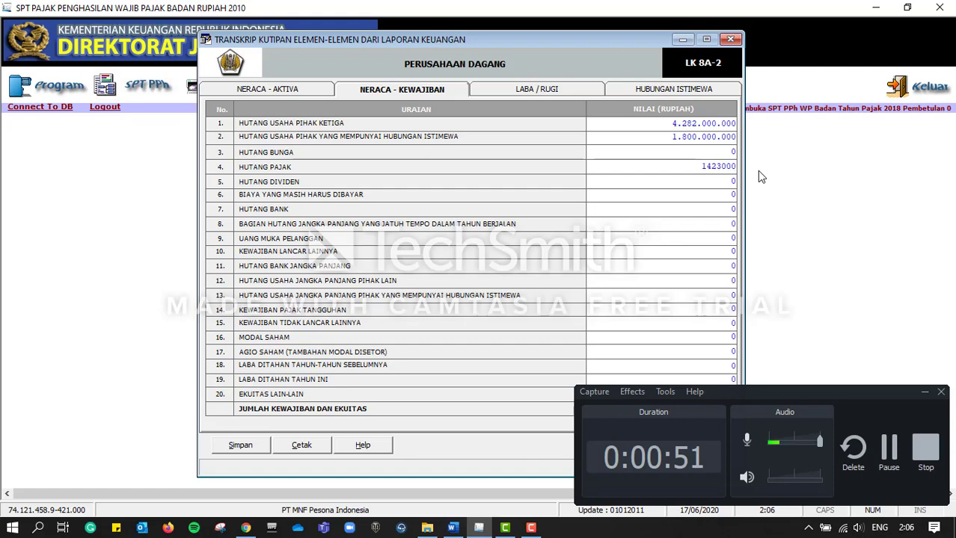
key(Return)
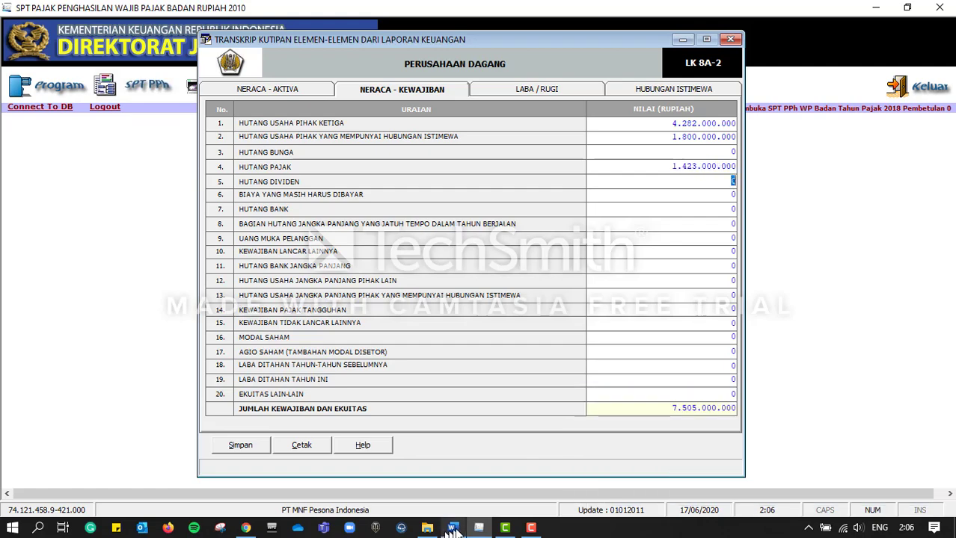
Look up Hutang YMH Dibayar in the Word balance sheet and set Biaya yang Masih Harus Dibayar to 142.300.000 in eSPT
click(452, 528)
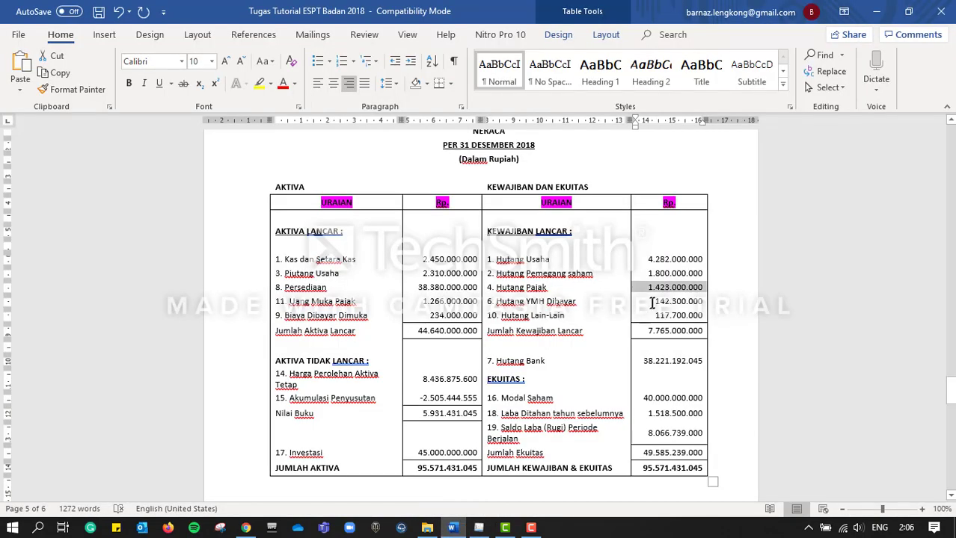
drag(652, 301, 705, 303)
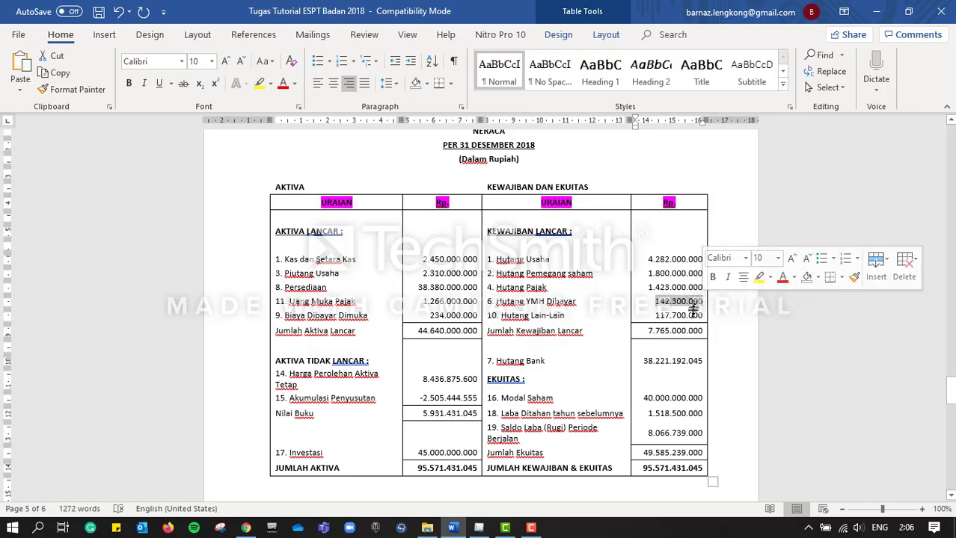
key(alt+Tab)
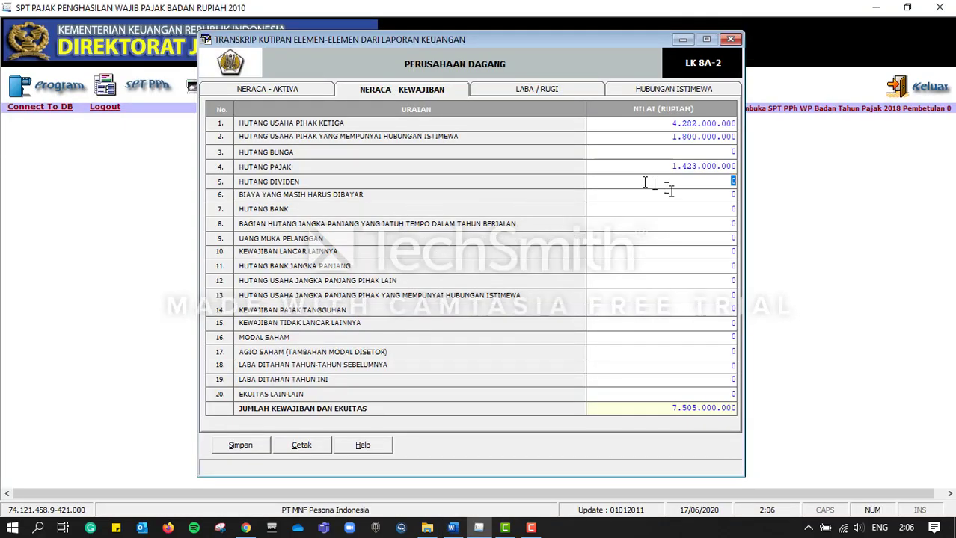
click(705, 197)
drag(704, 197, 742, 193)
text(142300000)
Look up Hutang Lain-Lain in the Word balance sheet and set Kewajiban Lancar Lainnya to 117.700.000 in eSPT
click(697, 254)
key(alt+Tab)
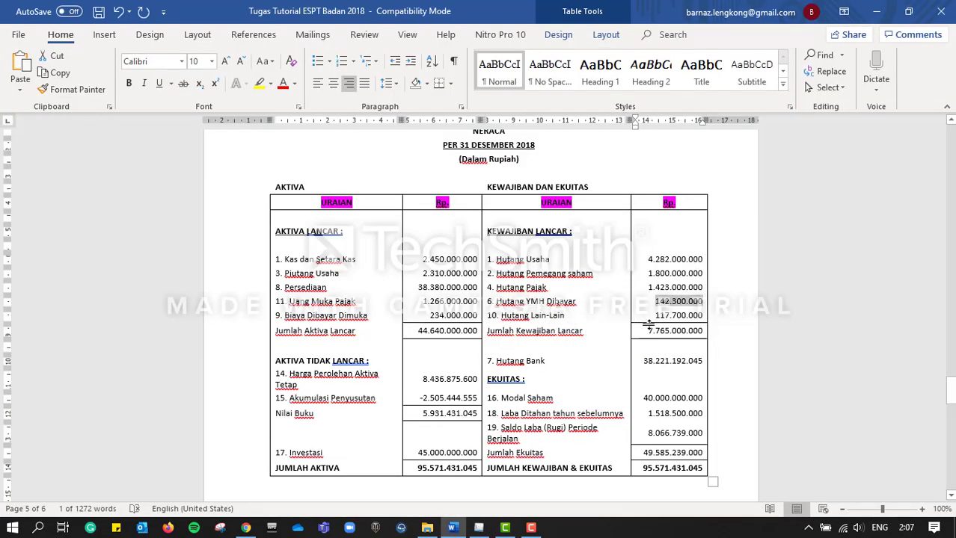
drag(655, 315, 698, 320)
key(ctrl+c)
key(alt+Tab)
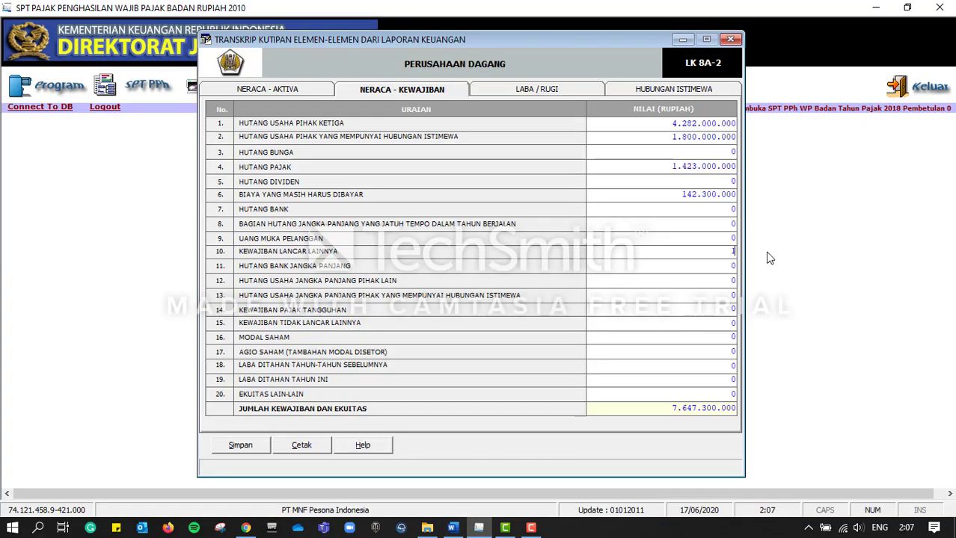
text(117.700.000)
click(679, 337)
Look up Hutang Bank in the Word balance sheet and set it to 38.221.192.045 in the eSPT liabilities section
key(alt+Tab)
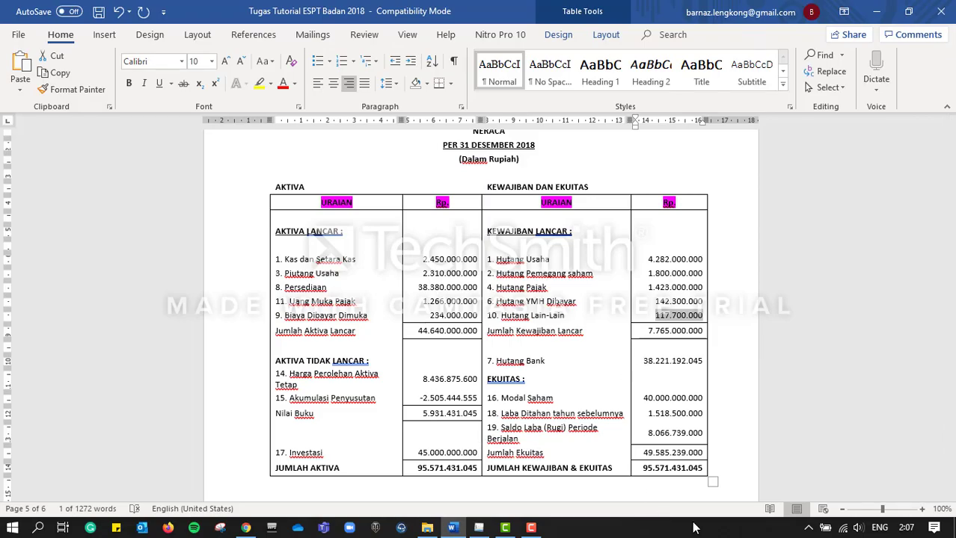
key(alt+Tab)
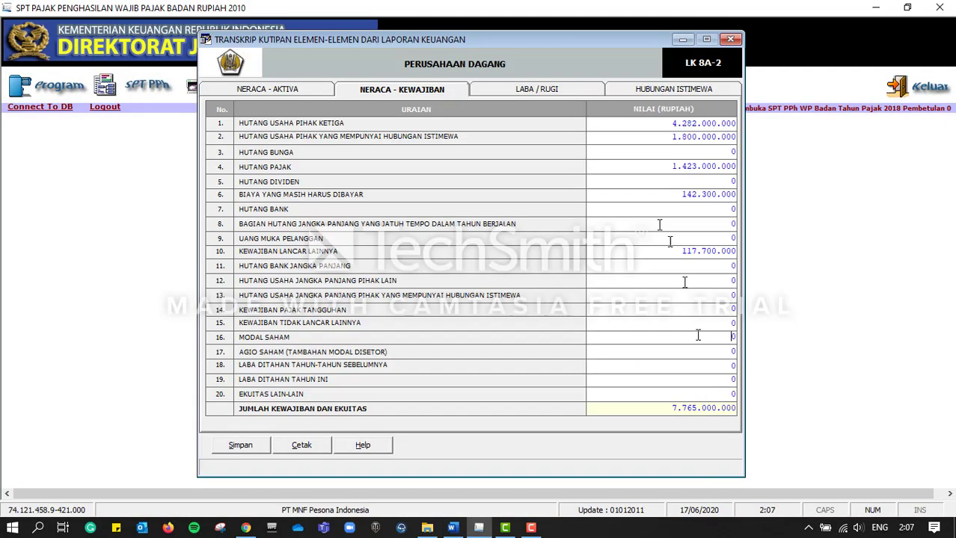
click(724, 207)
text(38221)
key(alt+Tab)
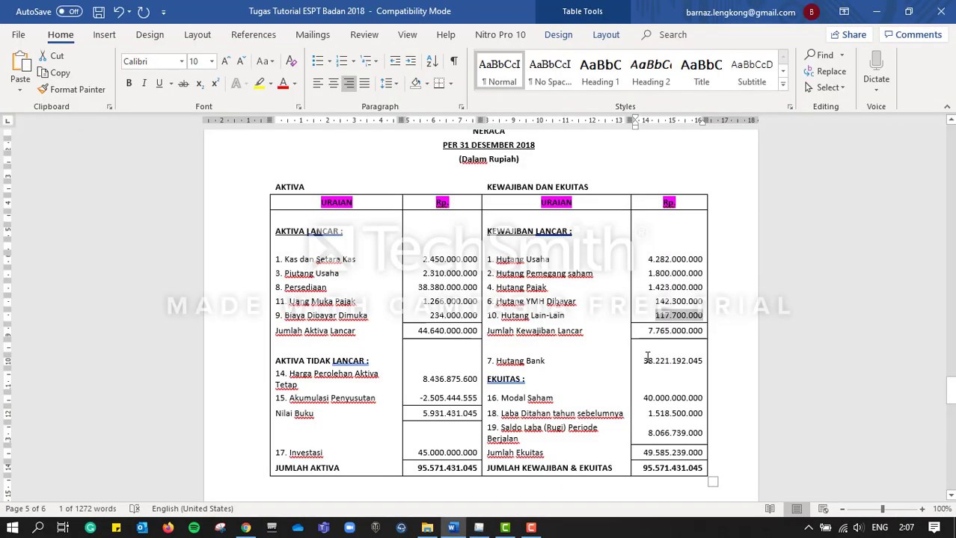
key(alt+Tab)
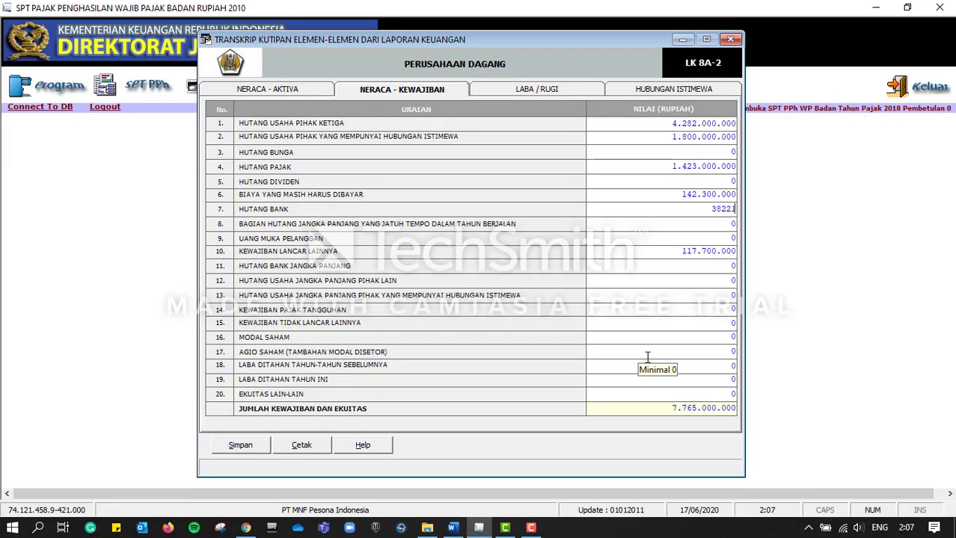
text(192045)
Look up Modal Saham in the Word balance sheet and set it to 40.000.000.000 in the eSPT liabilities and equity section
key(alt+Tab)
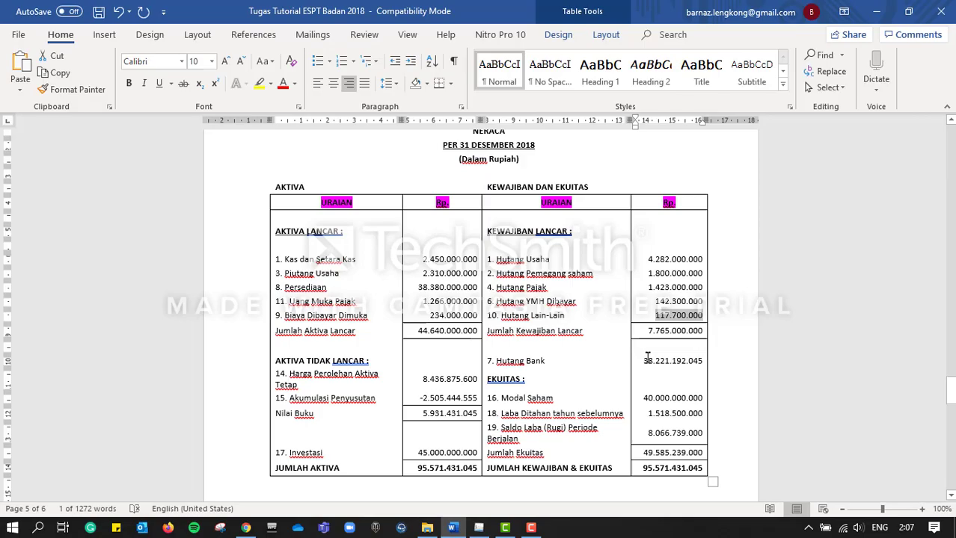
click(666, 397)
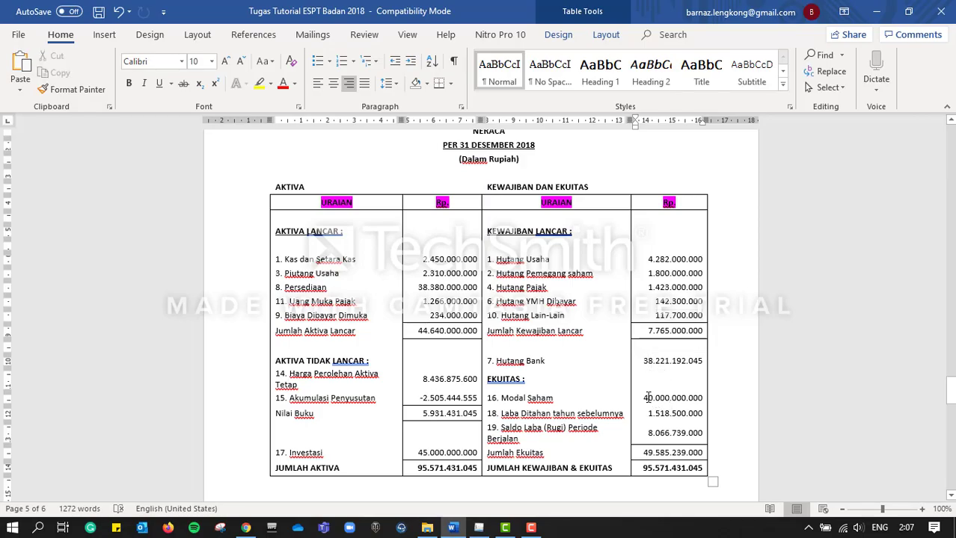
key(alt+Tab)
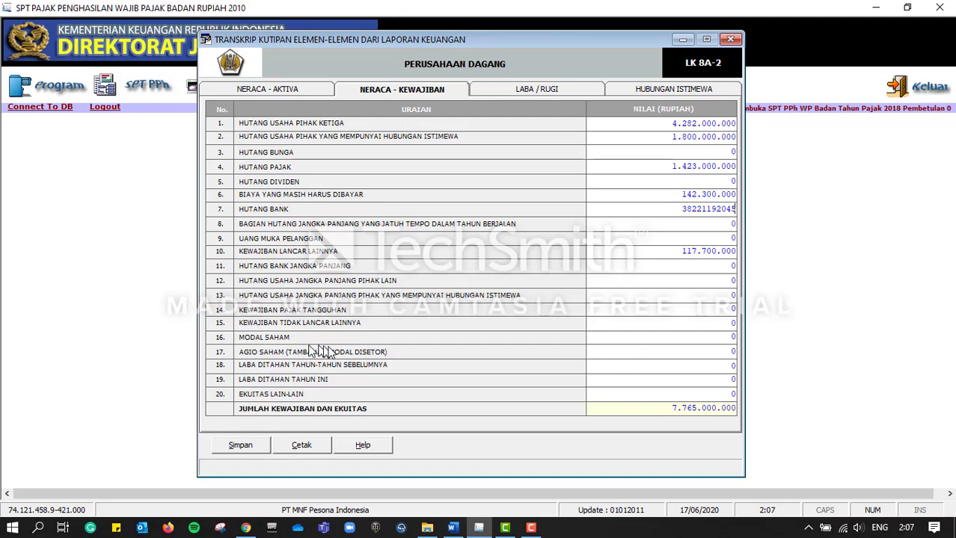
click(635, 337)
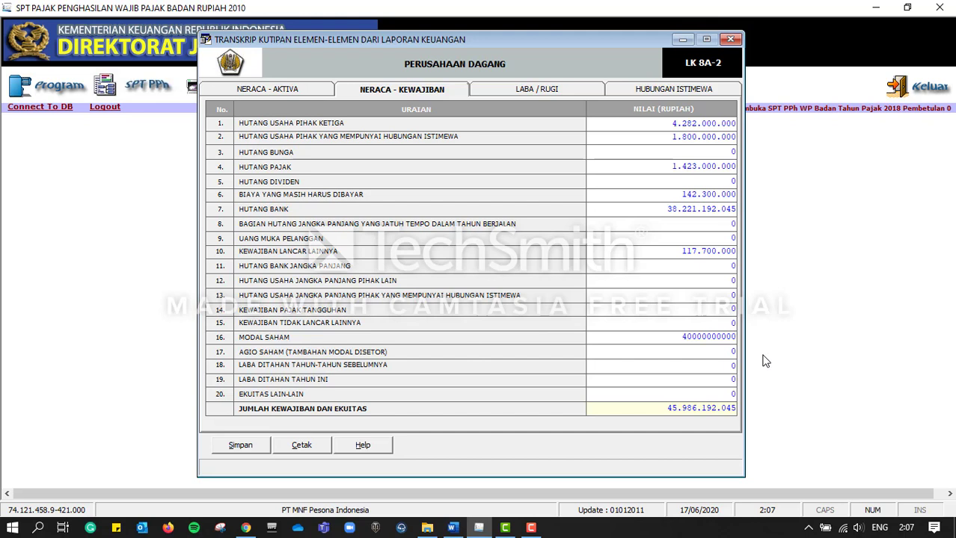
Look up the prior years' retained earnings in the Word balance sheet and set Laba Ditahan Tahun-Tahun Sebelumnya to 1.518.500.000 in eSPT
key(alt+Tab)
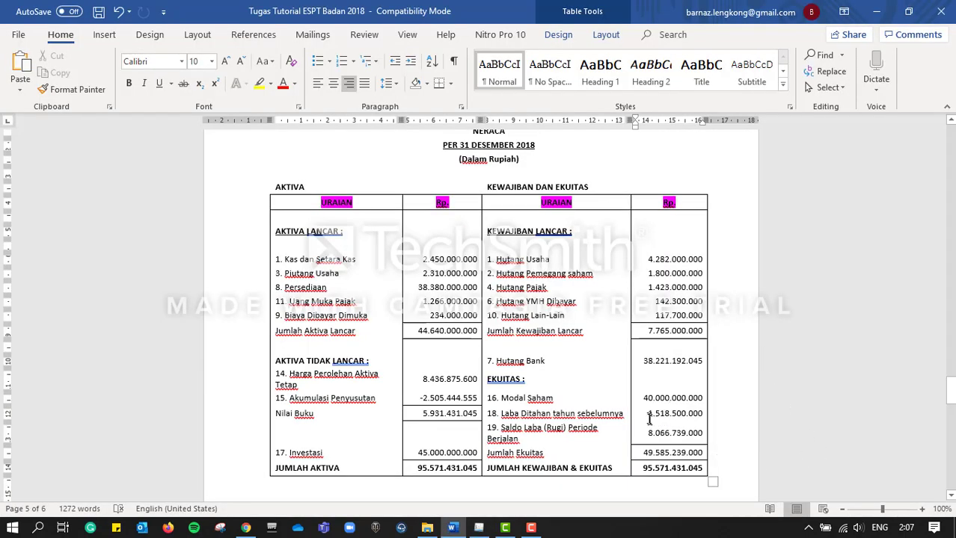
key(alt+Tab)
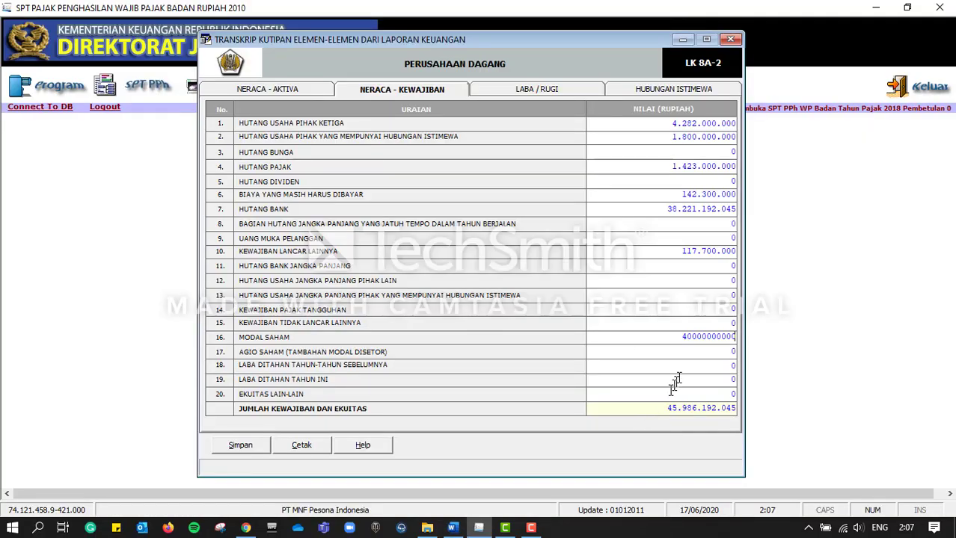
key(alt+Tab)
key(alt+Tab)
click(629, 364)
text(1518500000)
click(686, 396)
Look up Saldo Laba (Rugi) Periode Berjalan in the Word balance sheet and set Laba Ditahan Tahun Ini to 8.066.739.000 in eSPT
key(alt+Tab)
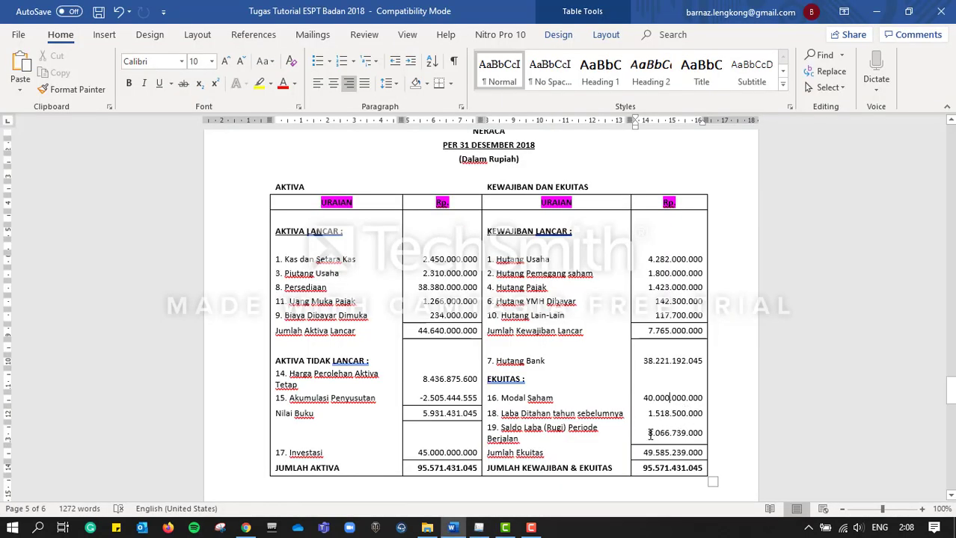
key(alt+Tab)
key(alt+Tab)
key(alt+Tab)
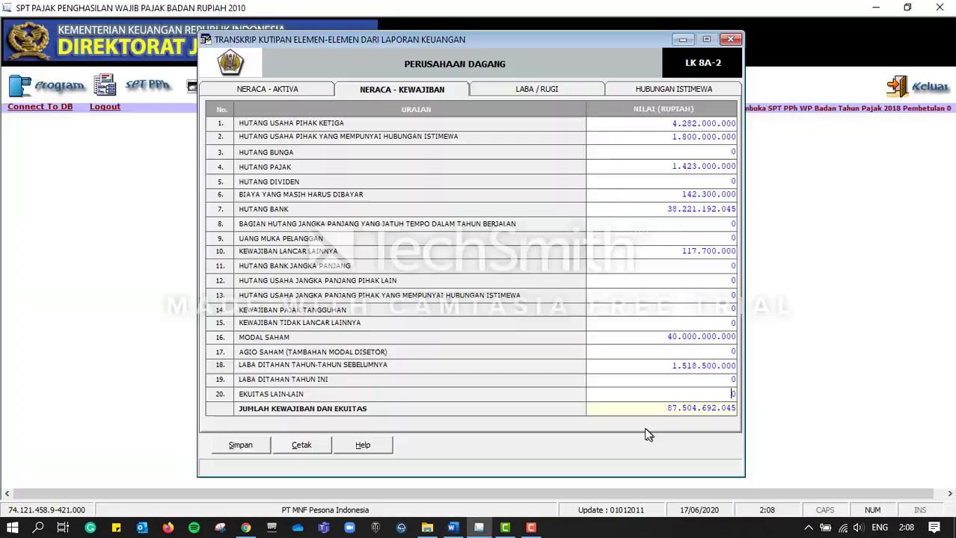
click(688, 379)
text(8066)
key(alt+Tab)
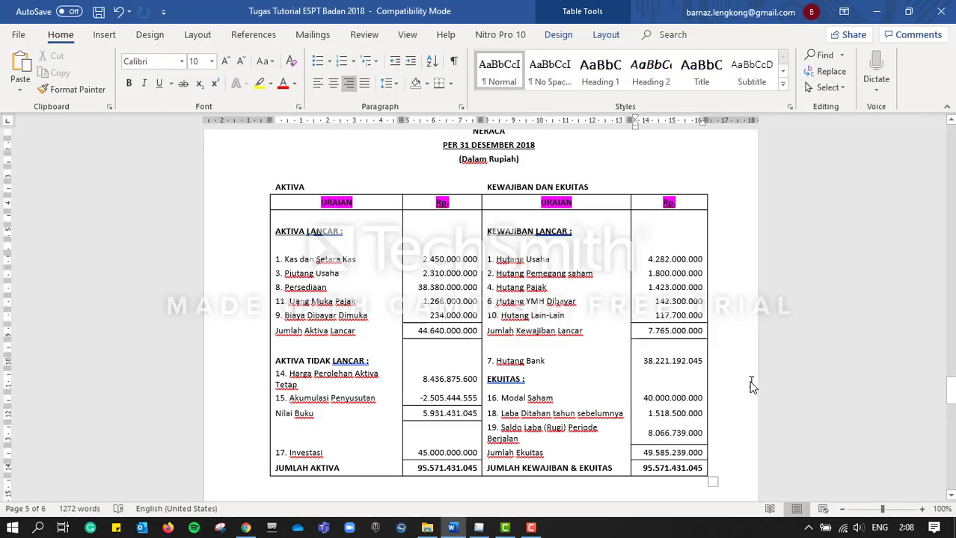
key(alt+Tab)
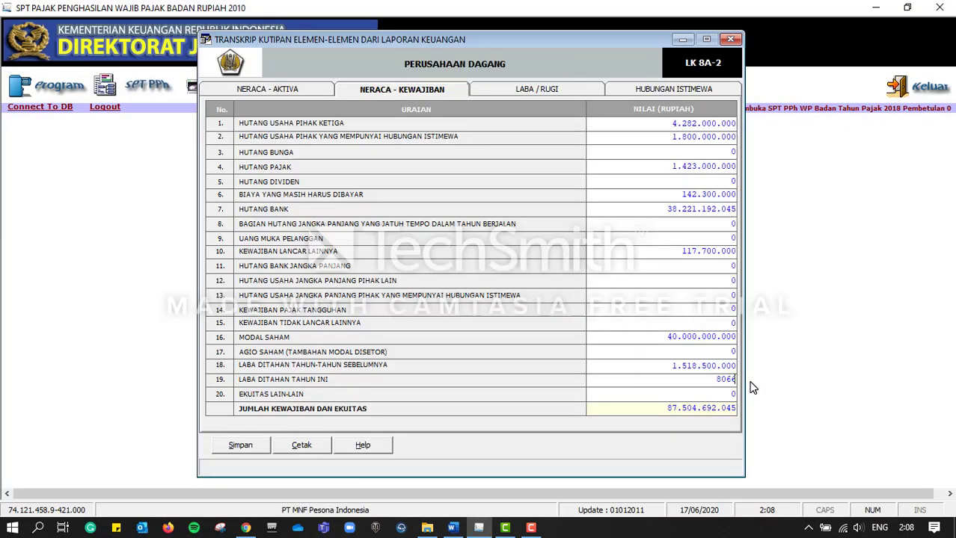
text(739.00)
Compare the eSPT liabilities and equity entries and total with the figures in the Word balance sheet
key(alt+Tab)
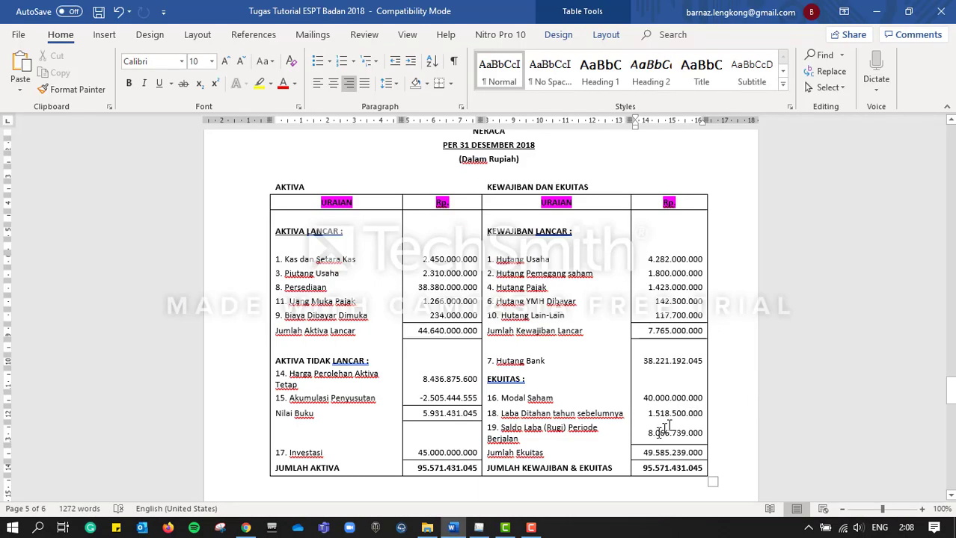
click(640, 469)
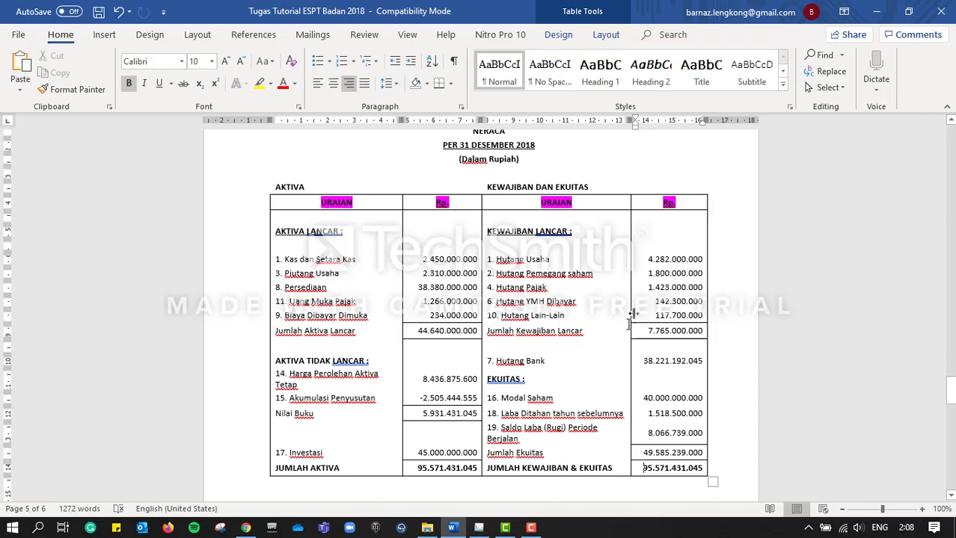
key(alt+Tab)
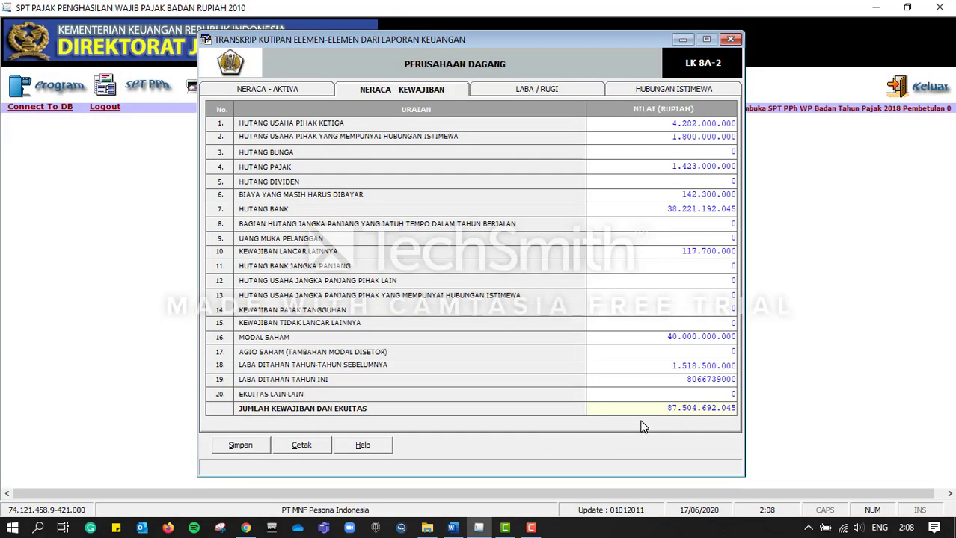
key(alt+Tab)
key(alt+Tab)
key(alt+Tab)
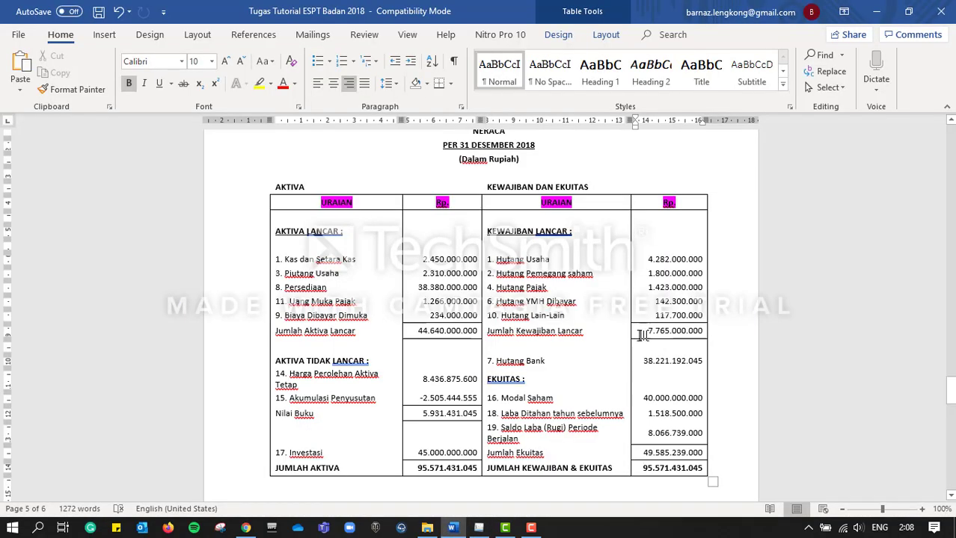
key(alt+Tab)
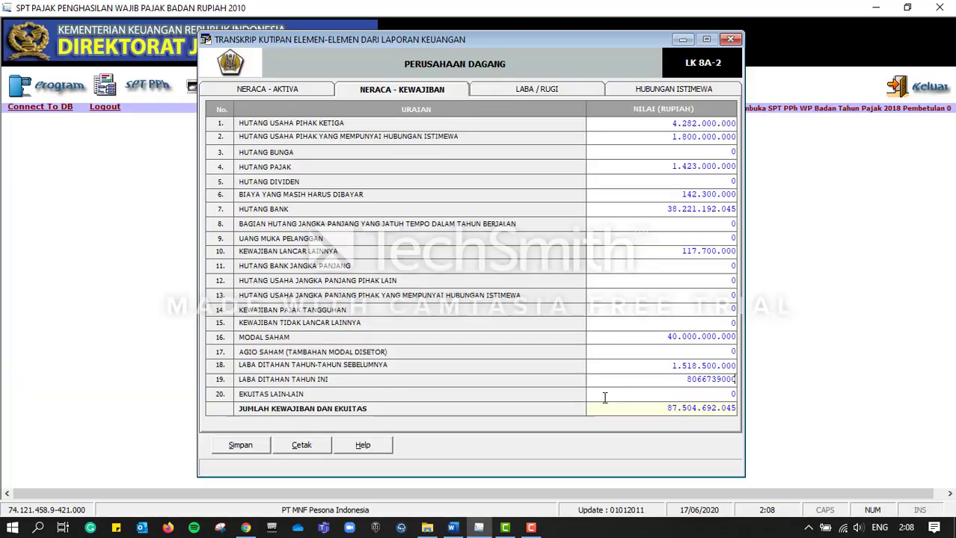
key(alt+Tab)
key(alt+Tab)
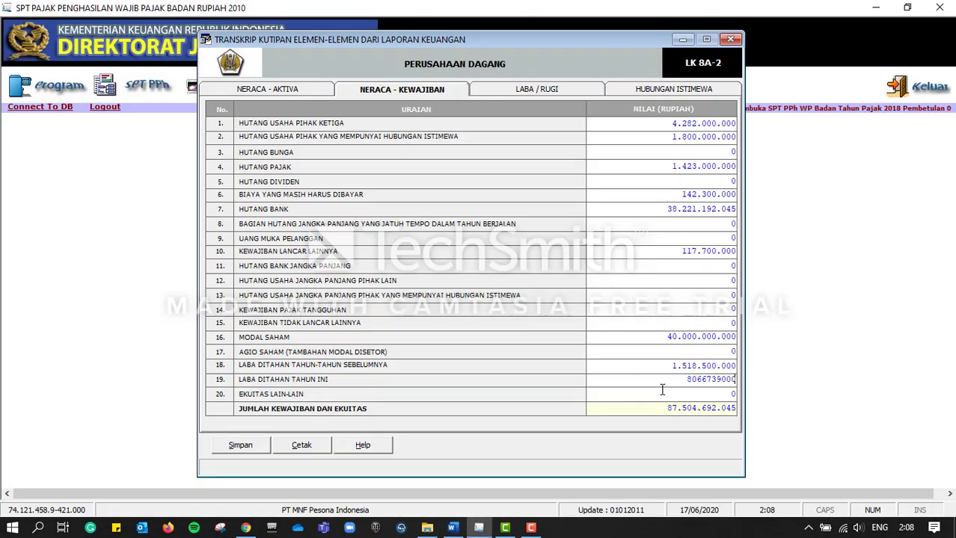
key(alt+Tab)
key(alt+Tab)
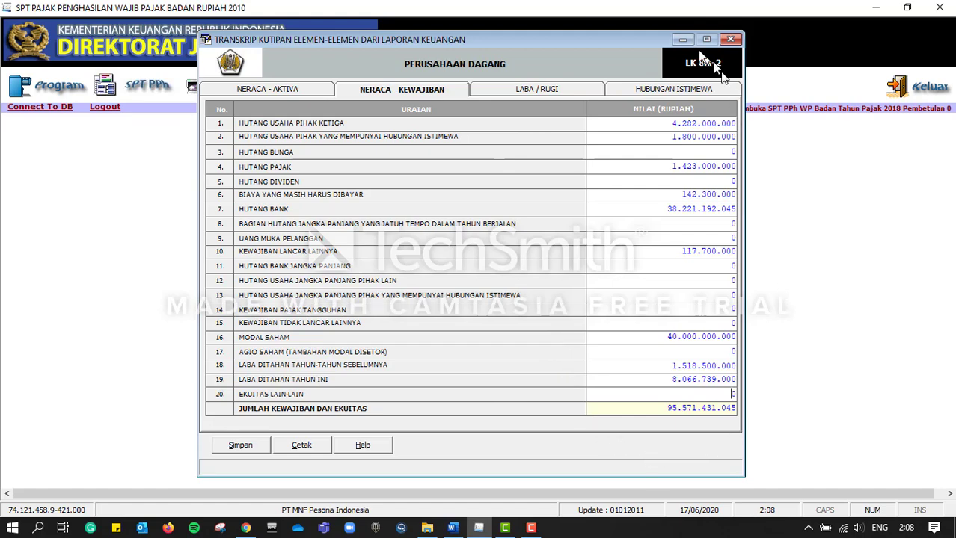
Look up Penjualan Bersih in the Word financial data and set it to 46.617.989.000 in the eSPT Laba/Rugi section
click(498, 91)
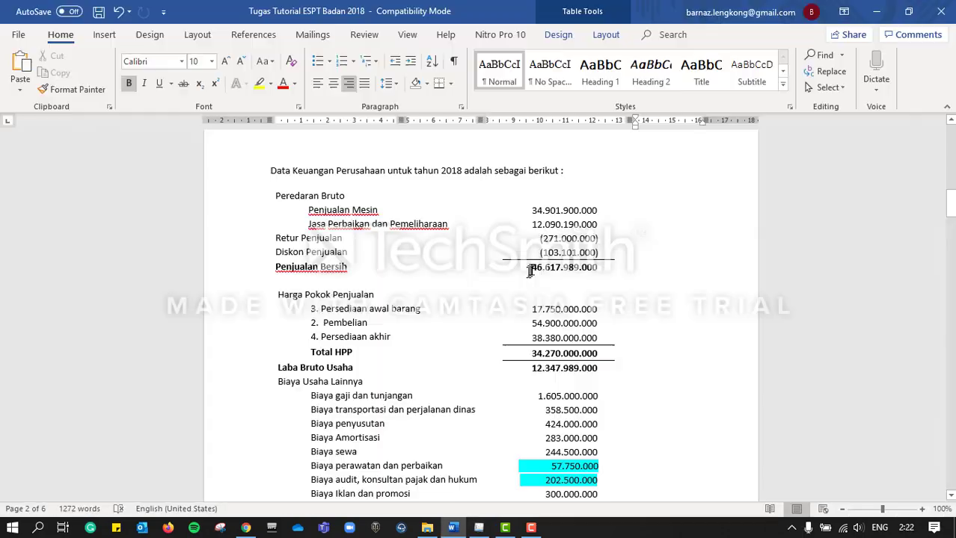
drag(529, 271, 625, 272)
key(alt+Tab)
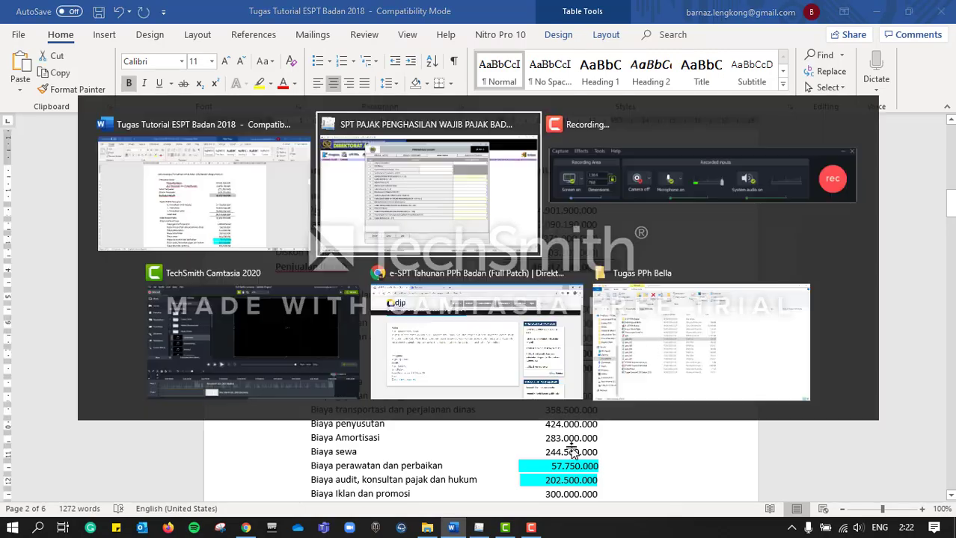
drag(709, 121, 795, 133)
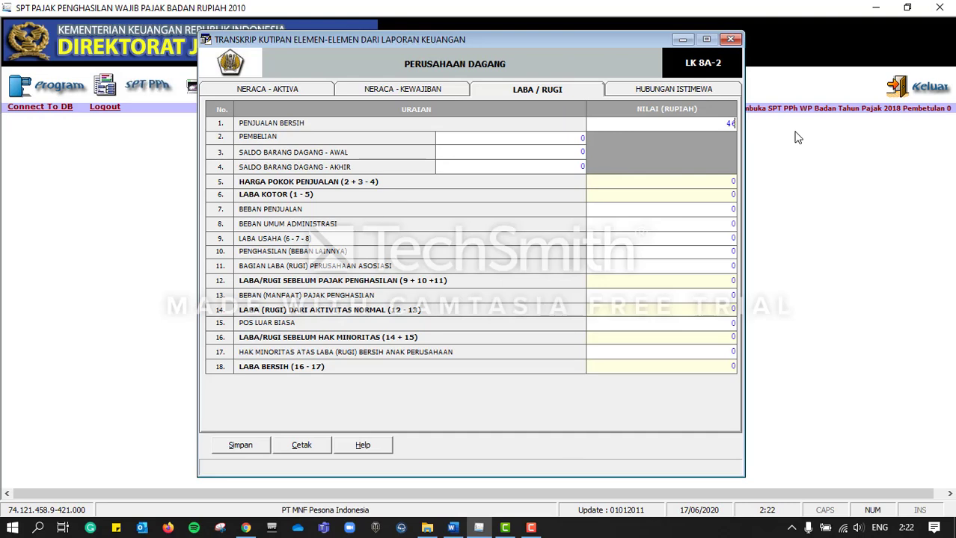
text(46617989000)
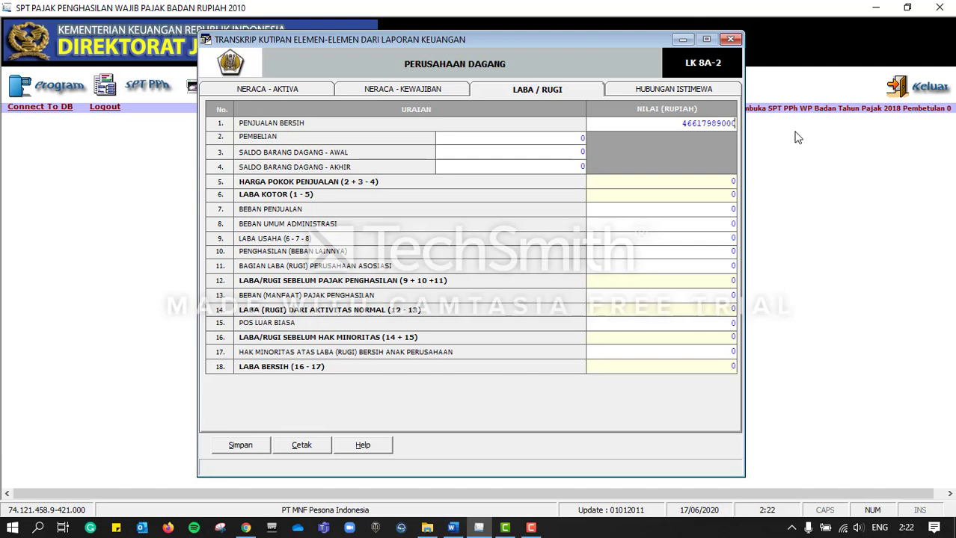
Look up Pembelian in the Word financial data and set it to 54.900.000.000 in the eSPT Laba/Rugi section
key(alt+Tab)
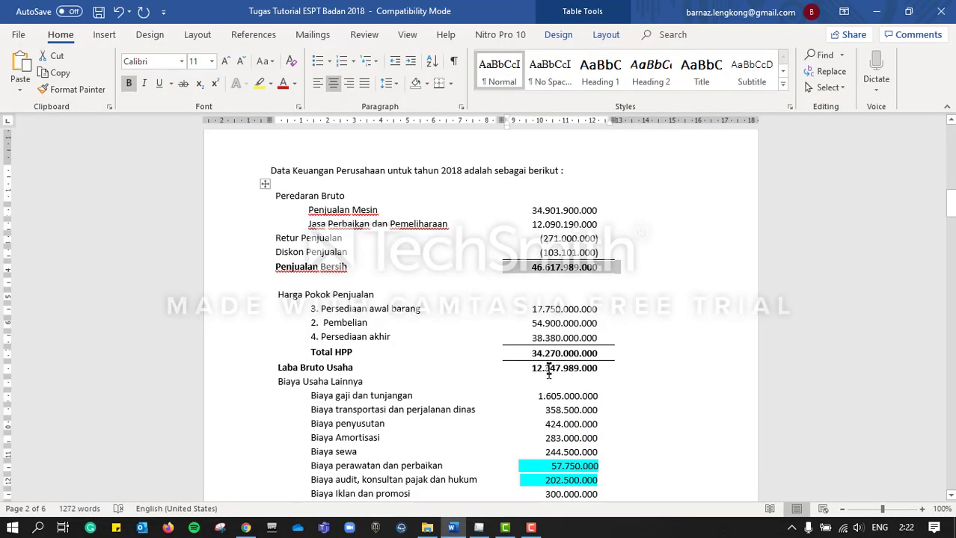
double_click(542, 323)
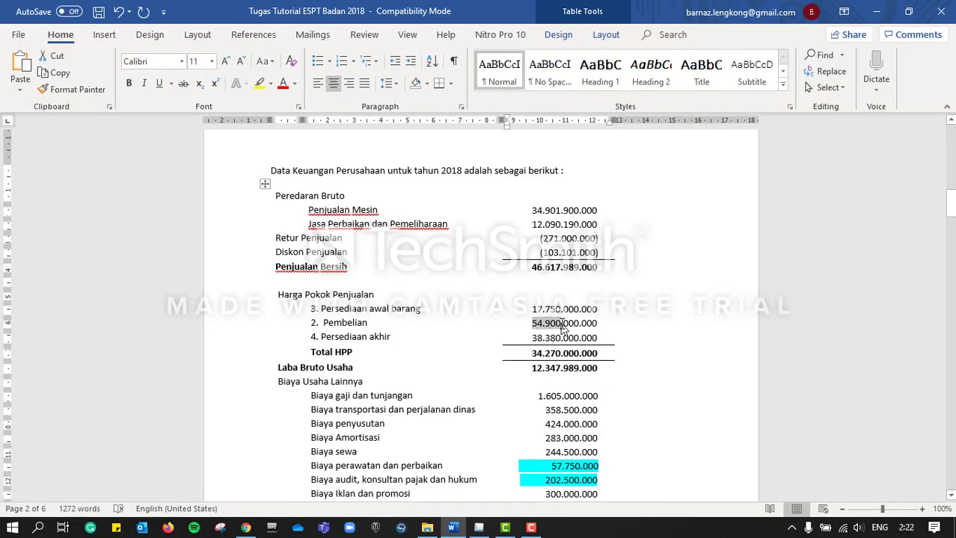
key(alt+Tab)
key(Tab)
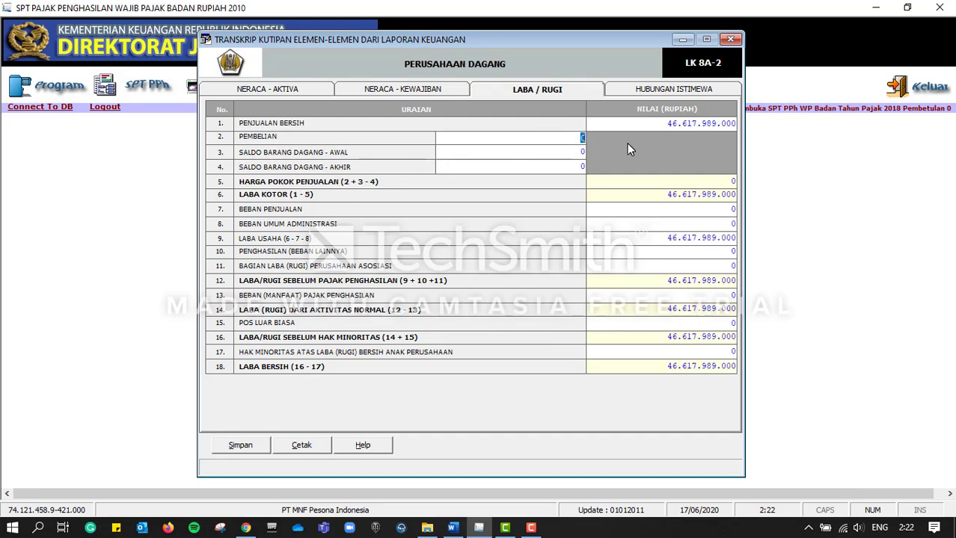
text(54900000000)
Look up Persediaan Awal Barang in the Word financial data and set Saldo Barang Dagang - Awal to 17.750.000.000 in eSPT
key(alt+Tab)
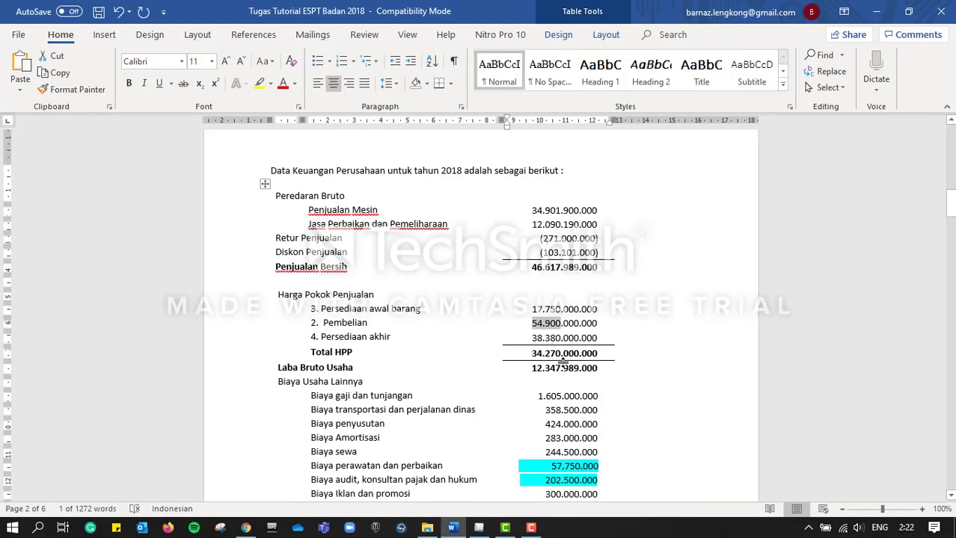
key(alt+Tab)
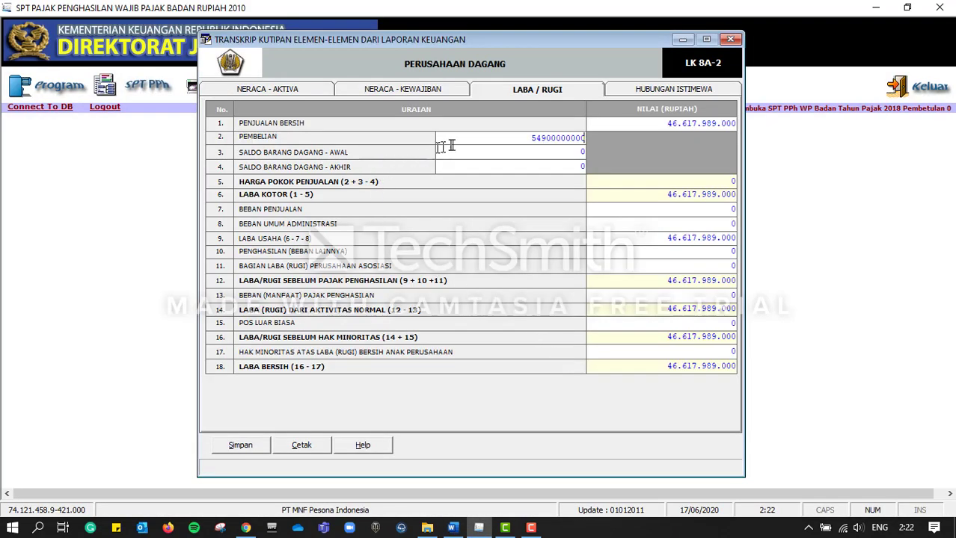
drag(526, 156, 618, 161)
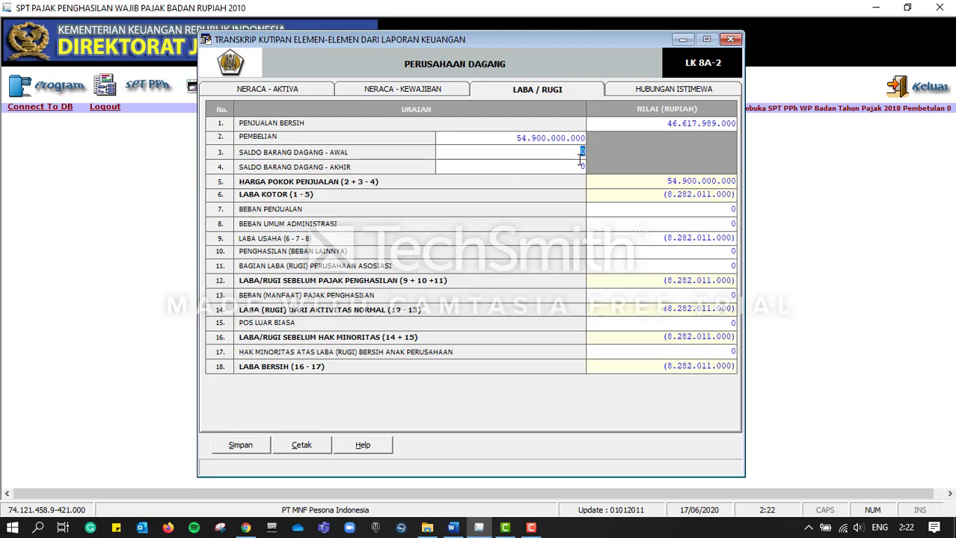
key(alt+Tab)
drag(532, 323, 553, 326)
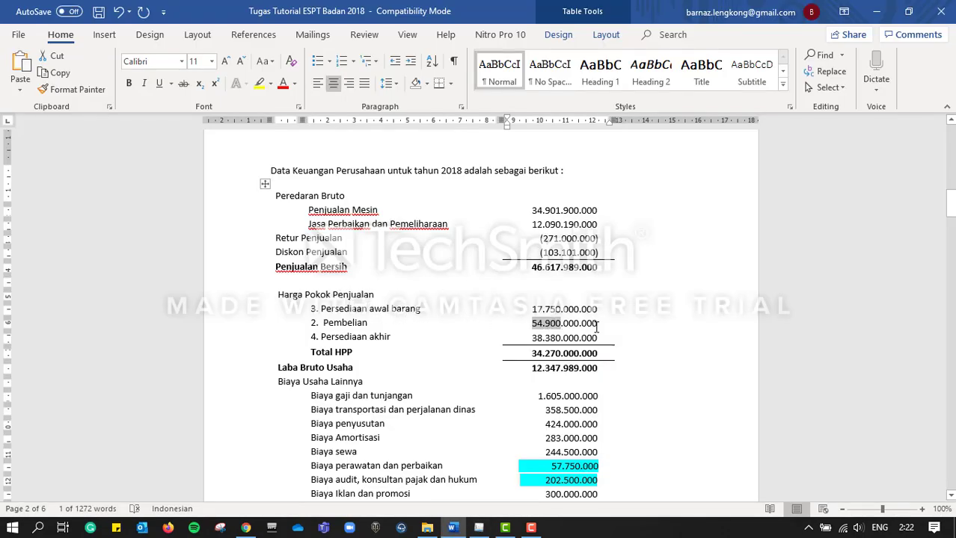
key(alt+Tab)
text(17750000000)
key(Tab)
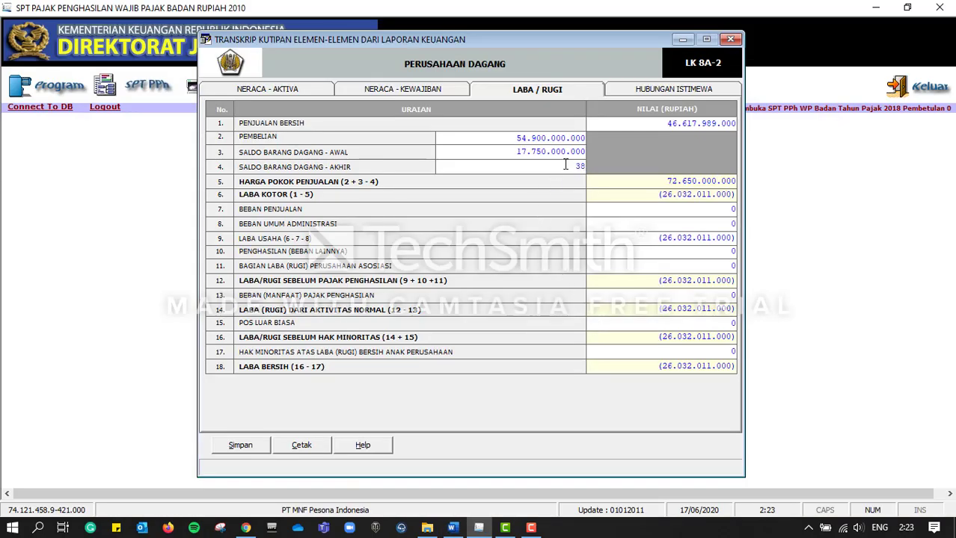
Set Saldo Barang Dagang - Akhir to 38.380.000.000 in the eSPT Laba/Rugi section
text(3836)
text(0)
text(0)
click(633, 266)
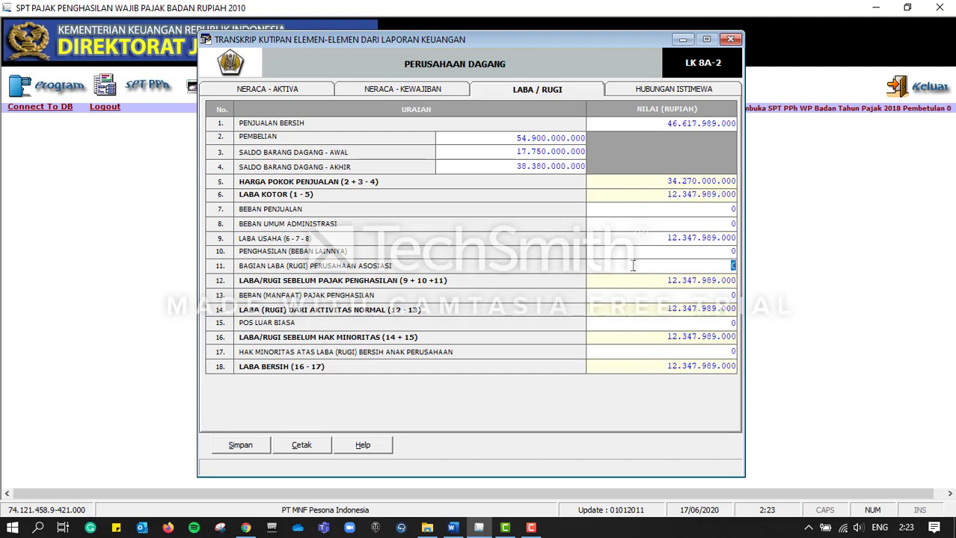
Check the operating expenses in the Word financial data and set Beban Umum Administrasi to 3.751.250.000 in eSPT
key(alt+Tab)
key(alt+Tab)
click(733, 222)
text(5)
text(751)
text(25)
text(0)
text(000)
click(681, 270)
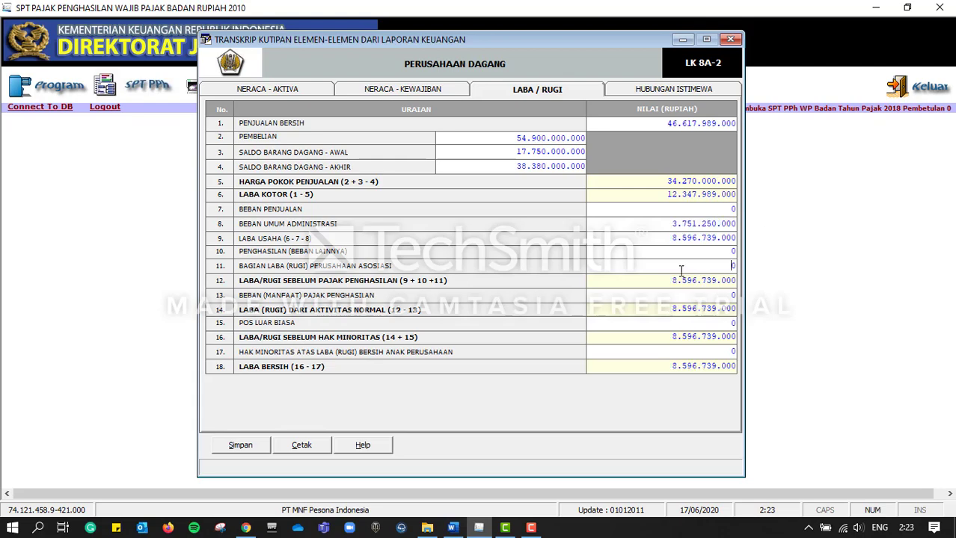
Check the Word financial data and set Penghasilan (Beban Lainnya) to -530.000.000 in the eSPT Laba/Rugi section
key(alt+Tab)
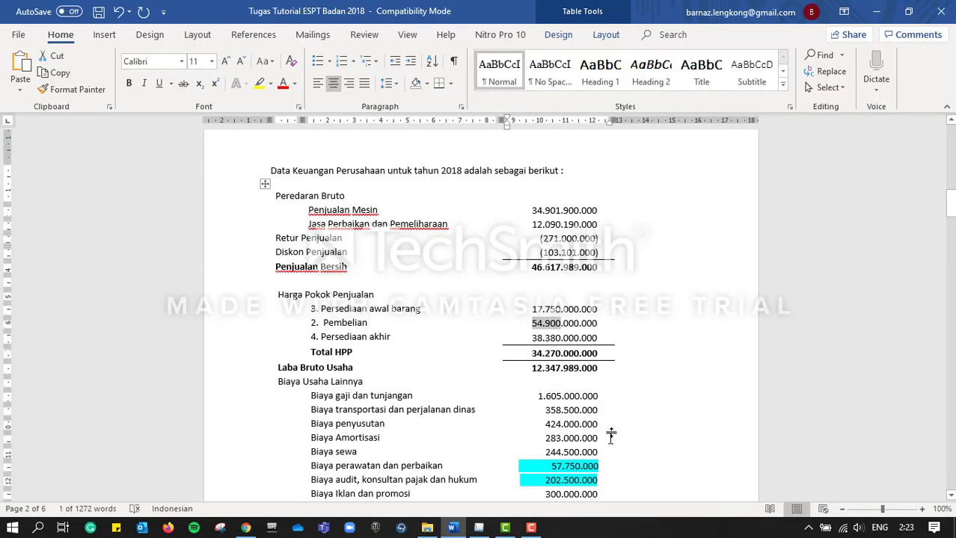
key(alt+Tab)
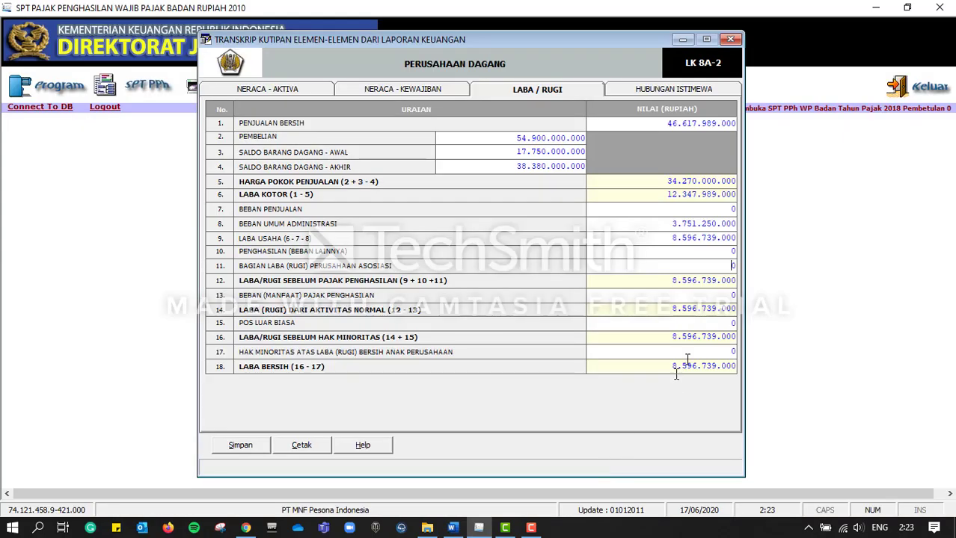
click(719, 254)
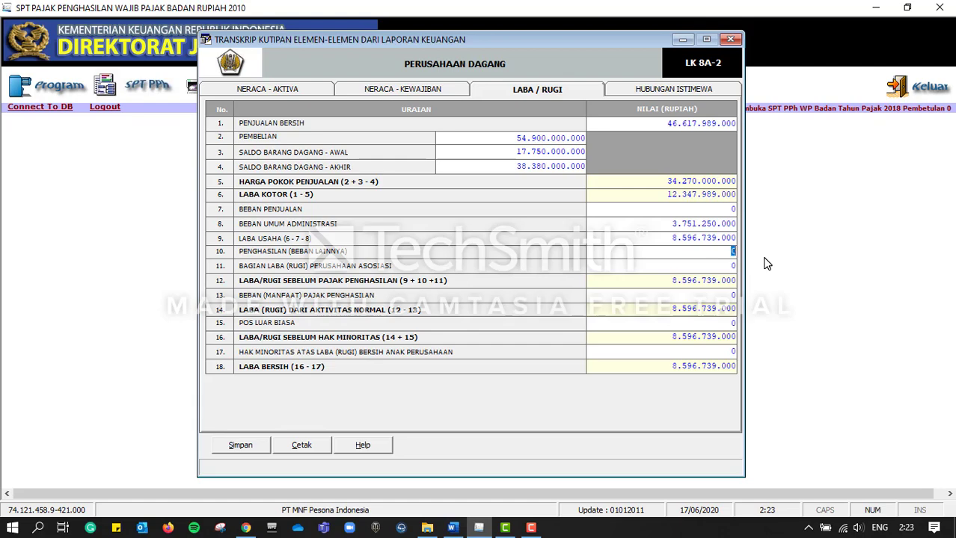
text(-530000000)
key(Tab)
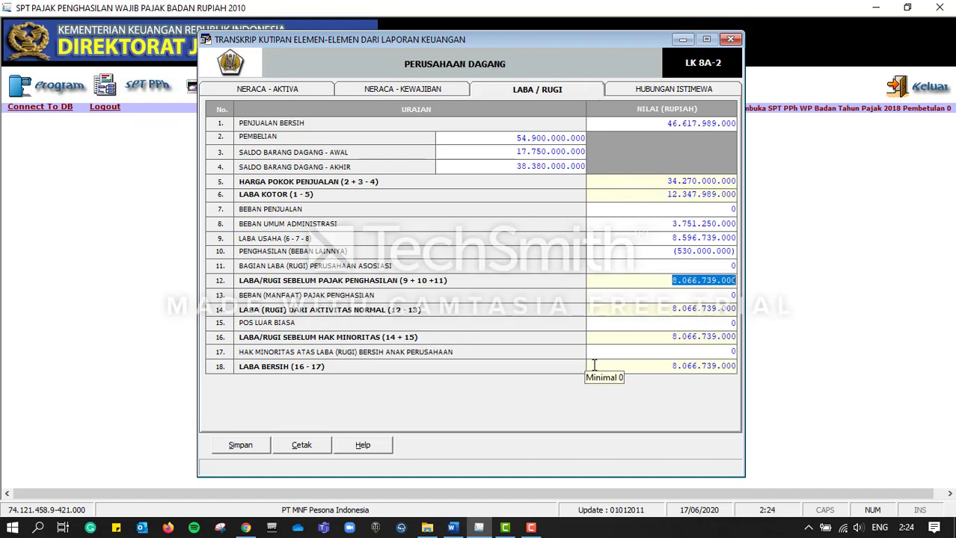
Check Laba Neto Komersial in the Word financial data against the eSPT profit before income tax
key(alt+Tab)
scroll(593, 365, down, 5)
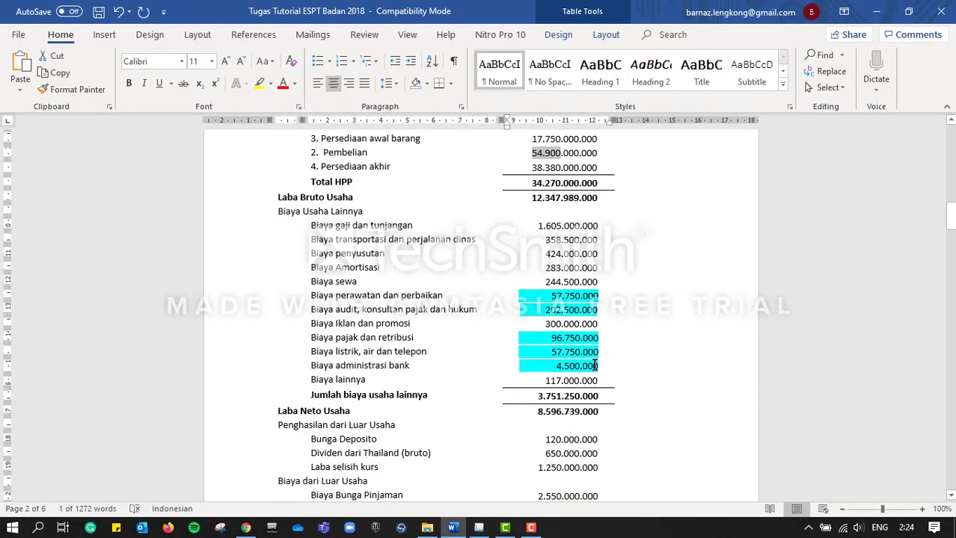
scroll(595, 365, down, 3)
drag(543, 428, 602, 429)
key(alt+Tab)
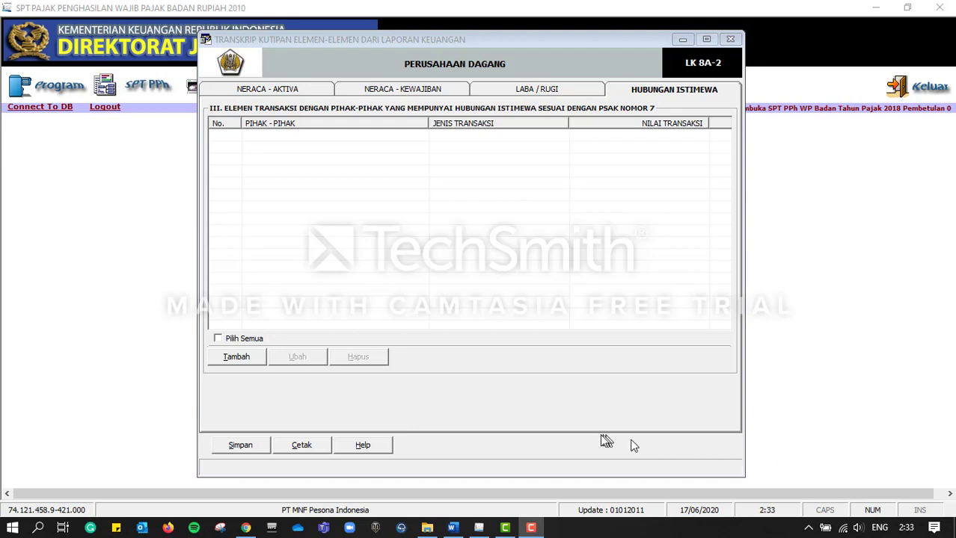
Check the shareholder loan information under Informasi lain in the Word document and return to eSPT
click(451, 528)
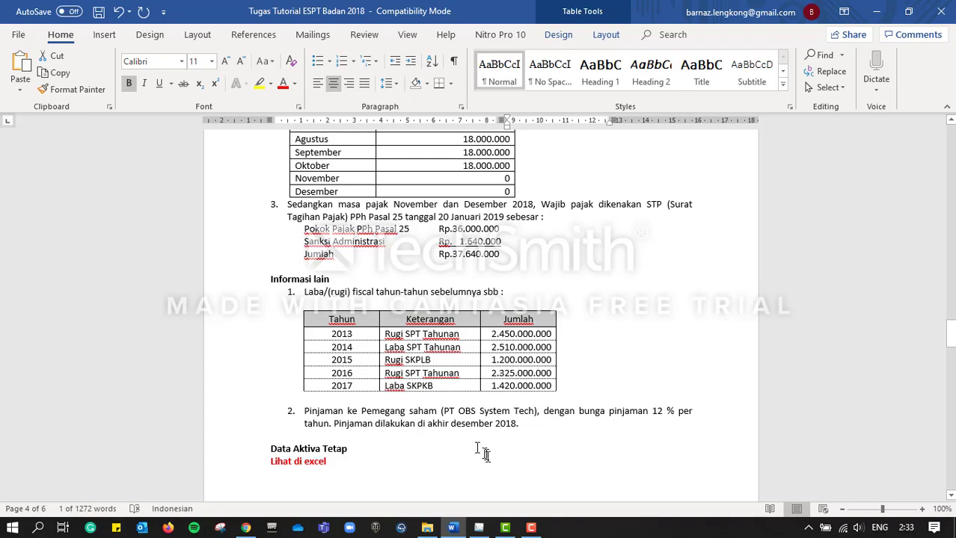
mouse_move(508, 530)
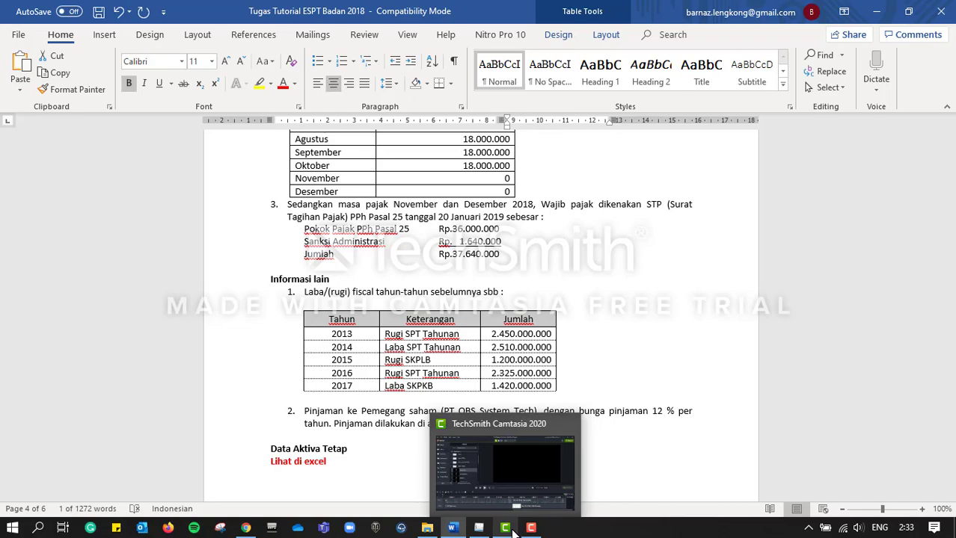
click(478, 528)
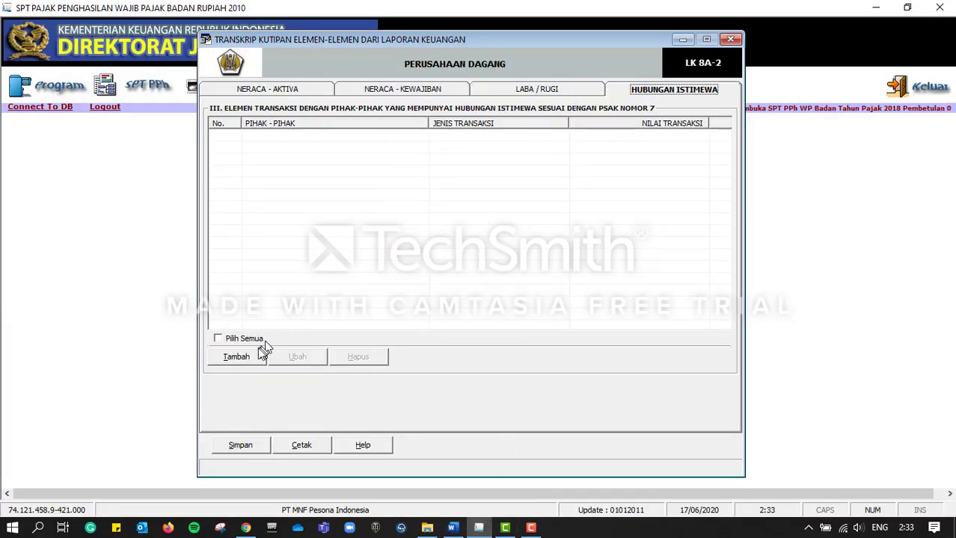
Add a Hubungan Istimewa transaction with PT OBS System Tech as Pihak - Pihak and Pinjaman as Jenis Transaksi
click(236, 357)
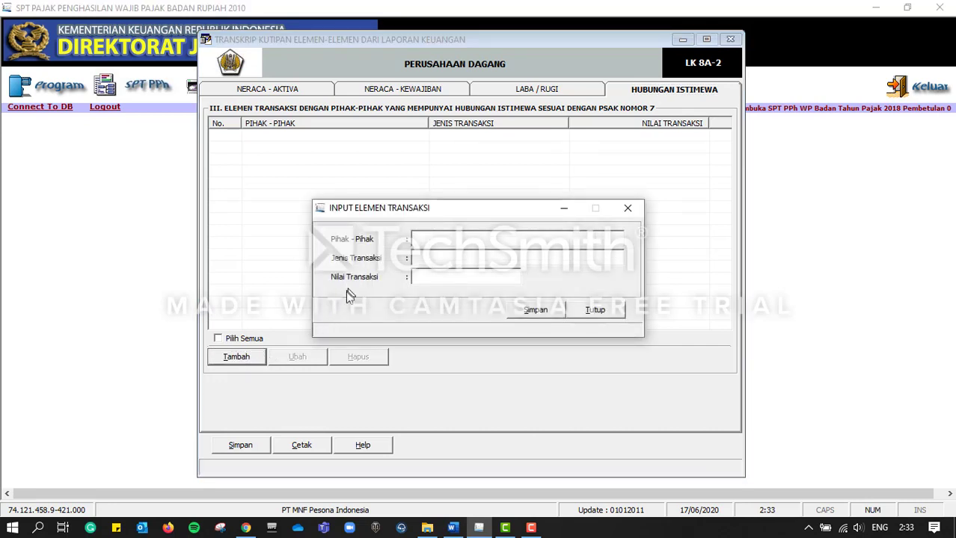
click(452, 529)
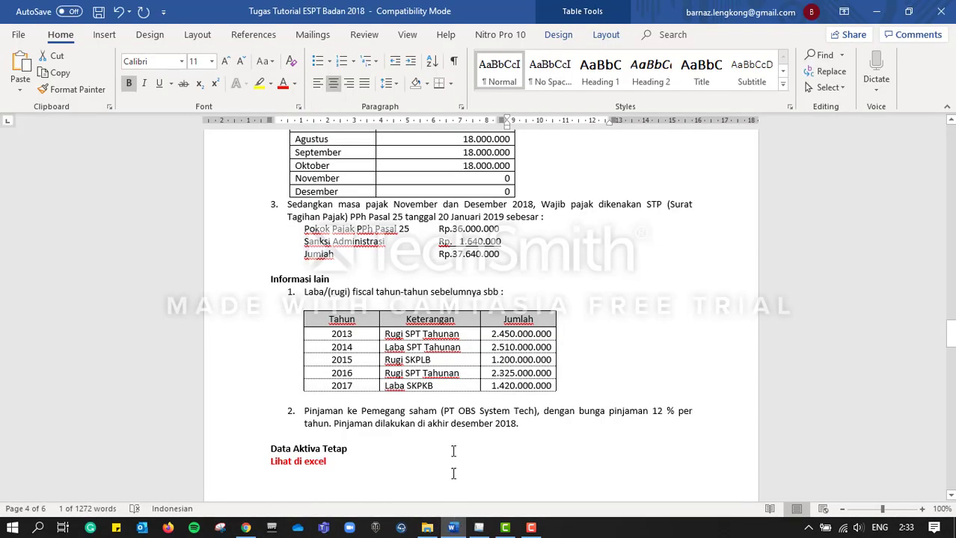
text((PT OBS System Tech)
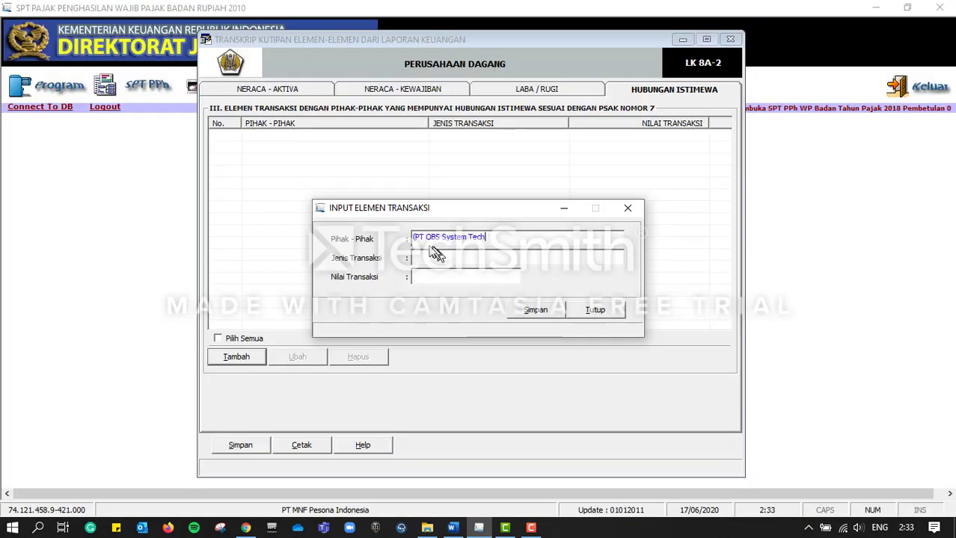
key(Home)
key(Delete)
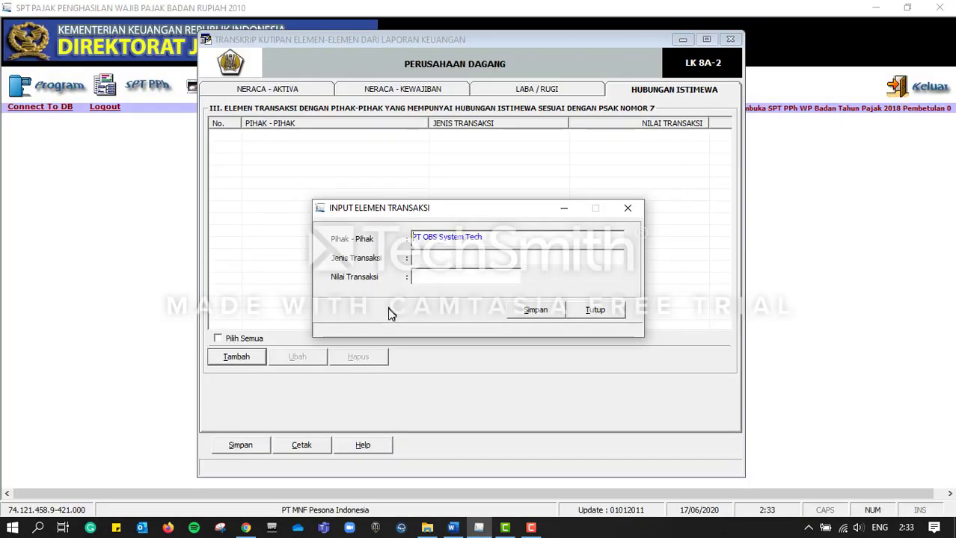
click(414, 258)
text(Pinjaman)
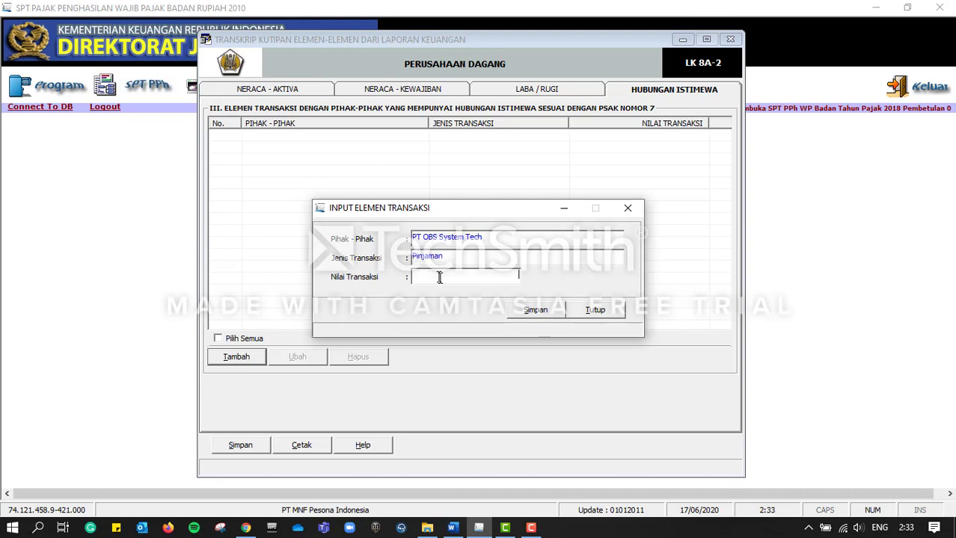
Look up Hutang Pemegang saham in the Word balance sheet, set Nilai Transaksi to 1.800.000.000 in eSPT, and save the transaction
click(452, 528)
scroll(521, 323, down, 10)
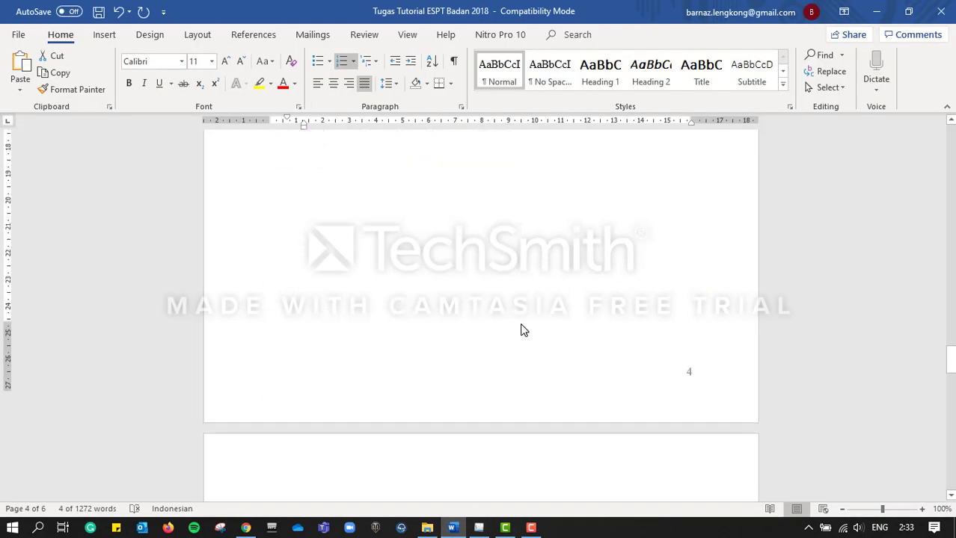
scroll(522, 329, down, 1)
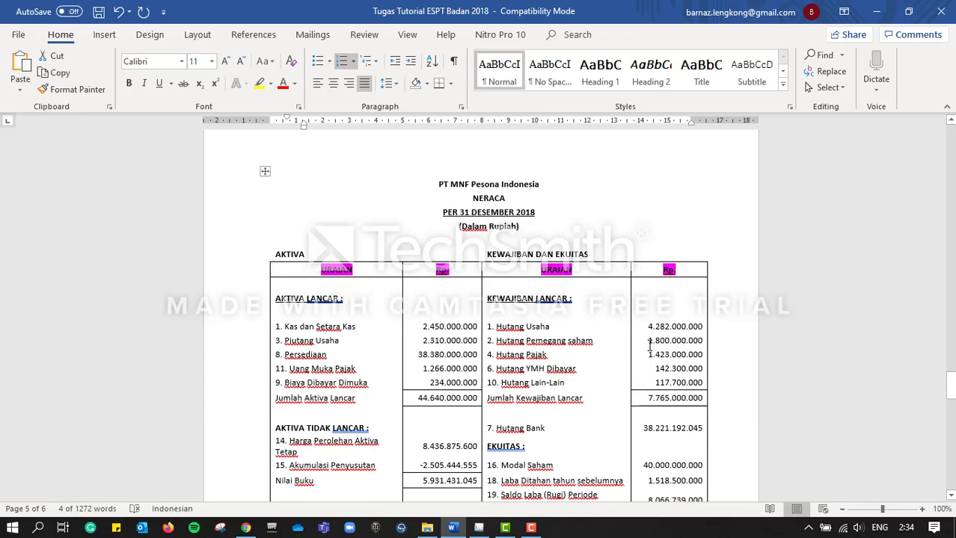
click(479, 528)
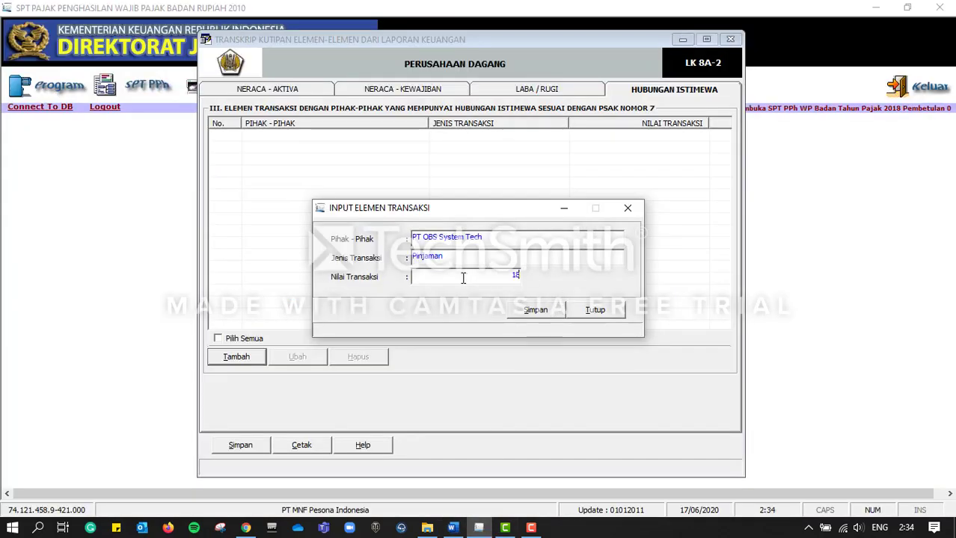
text(000000)
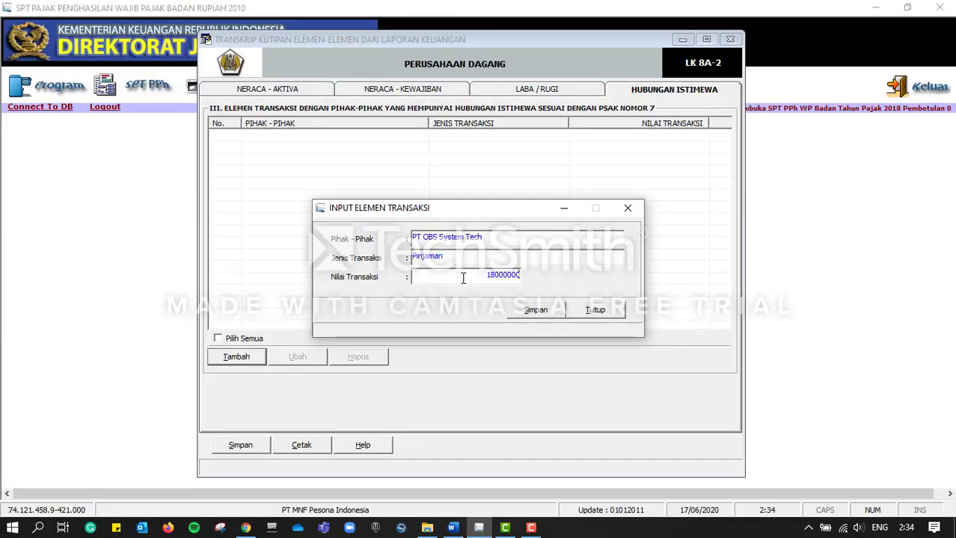
text(00)
click(530, 311)
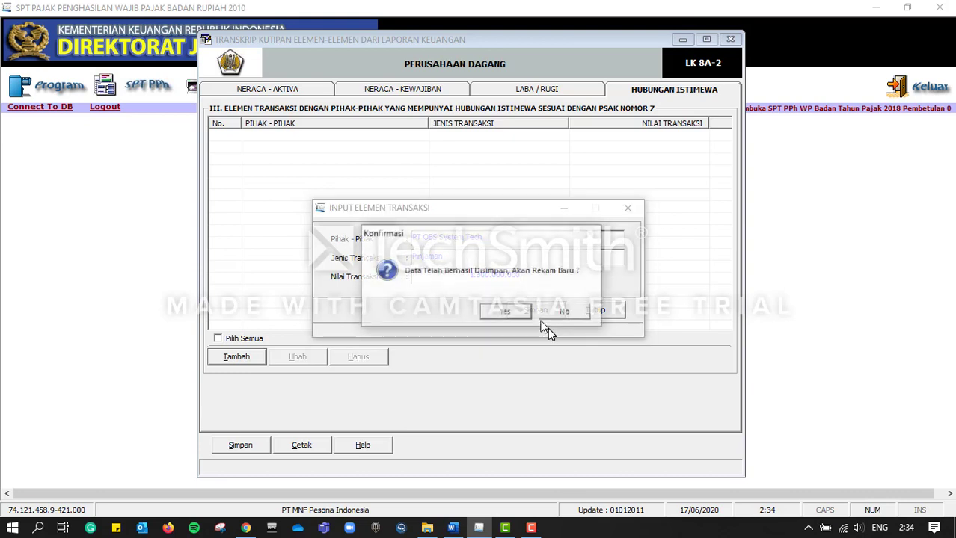
click(506, 312)
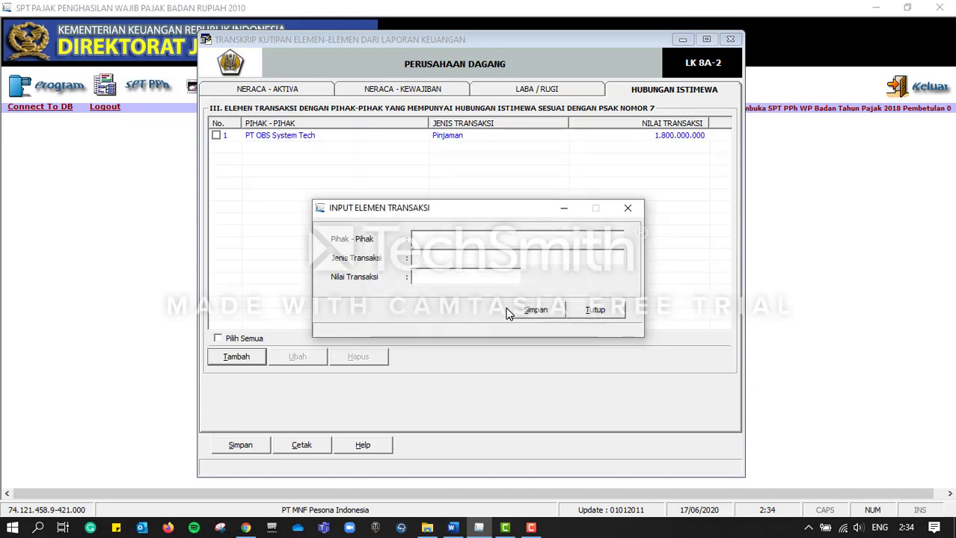
click(592, 310)
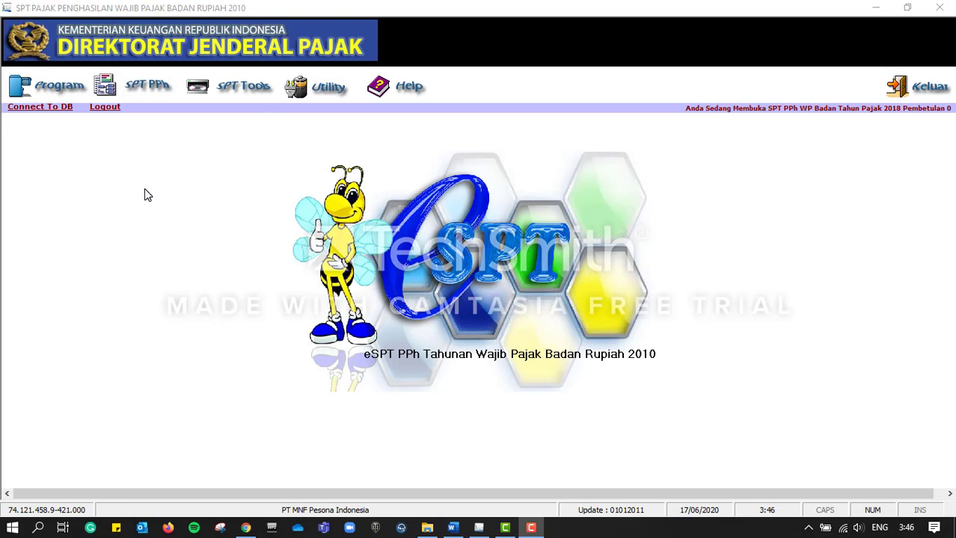
Open the Daftar Cabang Utama Perusahaan special attachment and start a new branch record
click(134, 93)
mouse_move(151, 107)
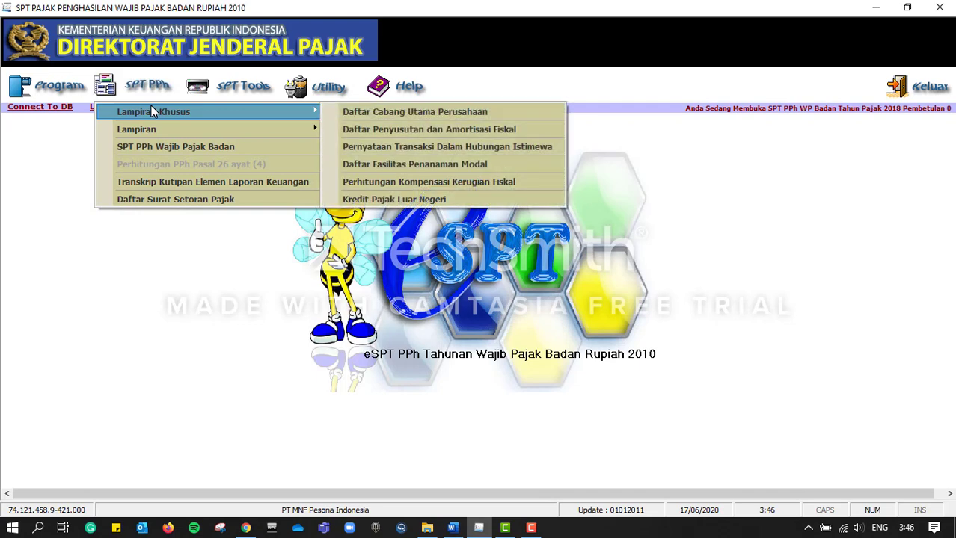
click(345, 112)
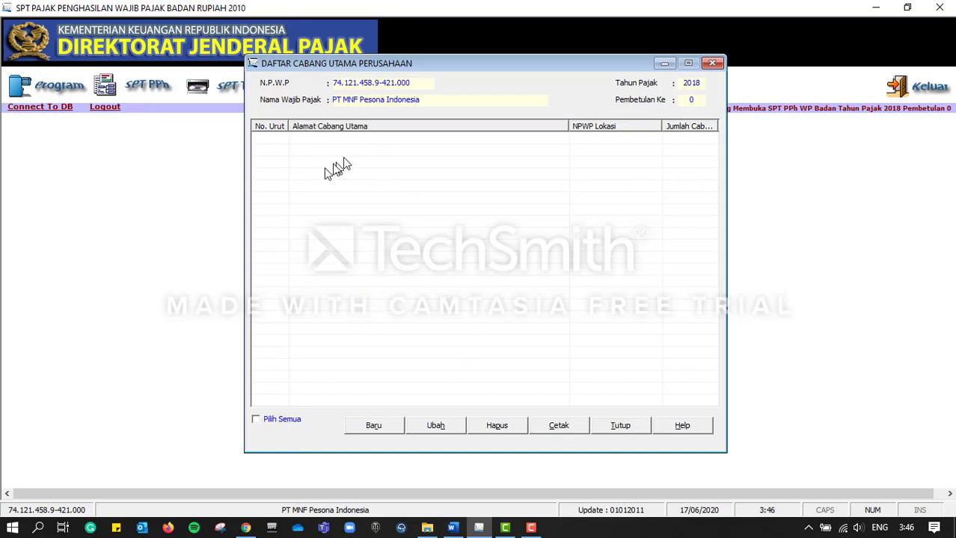
click(367, 426)
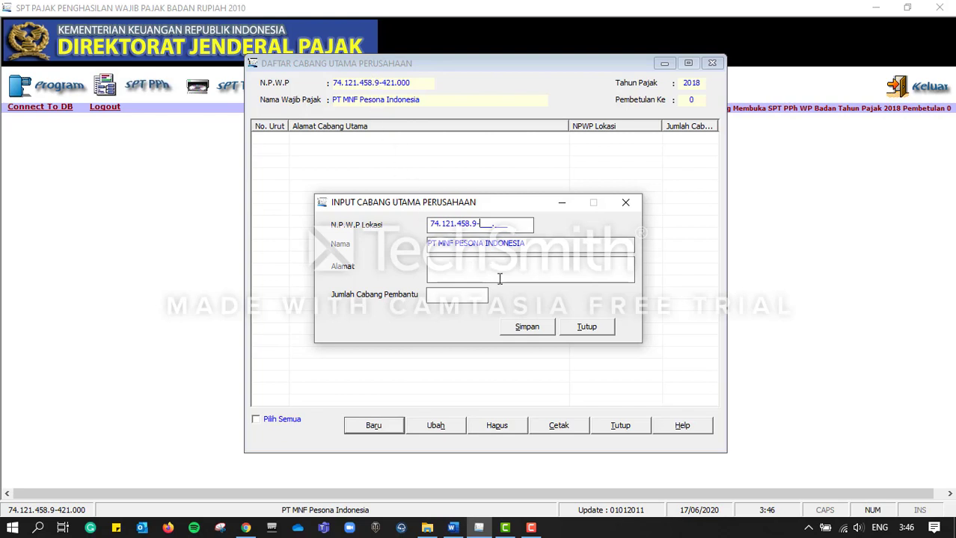
Complete the branch's location tax number and address, set Jumlah Cabang Pembantu to 15, and save without recording another branch
text(015.001)
click(493, 267)
key(Caps_Lock)
text(K)
key(Caps_Lock)
text(EBAYORAN LAMA)
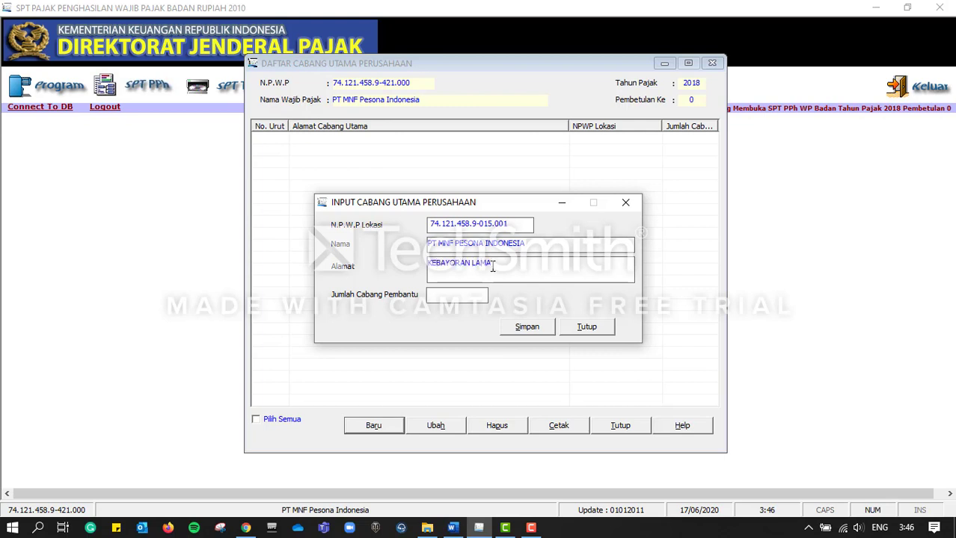
click(459, 295)
text(15)
click(513, 327)
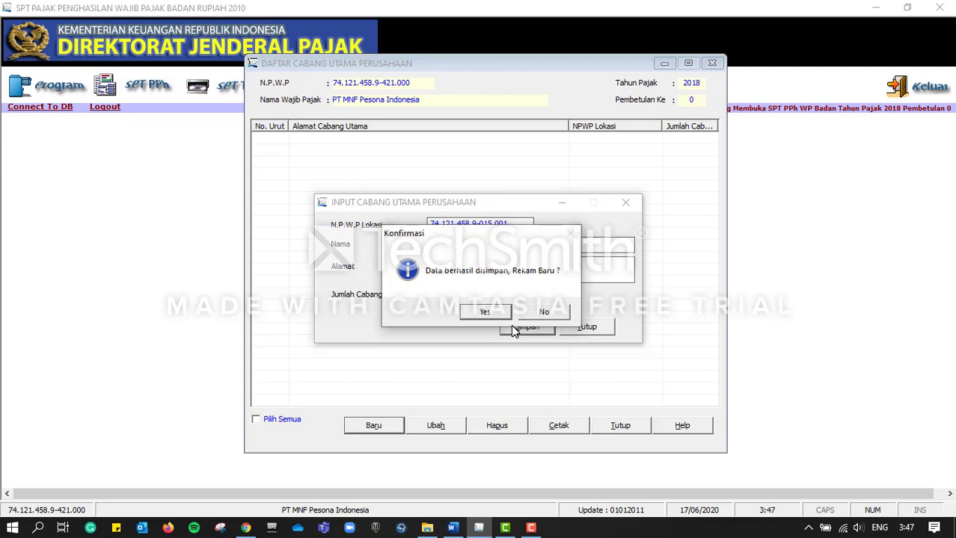
click(528, 315)
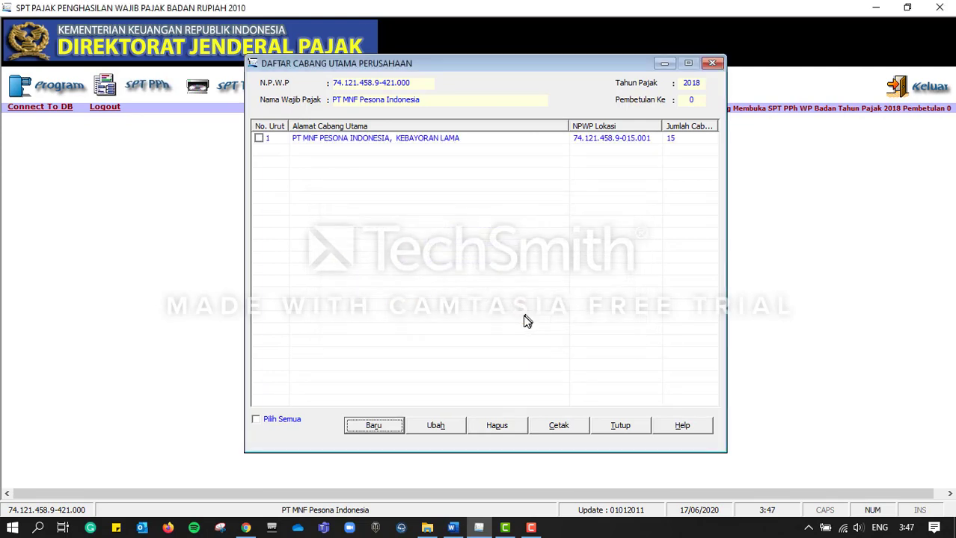
Delete the PT MNF PESONA INDONESIA branch record and close the main branch list
click(259, 139)
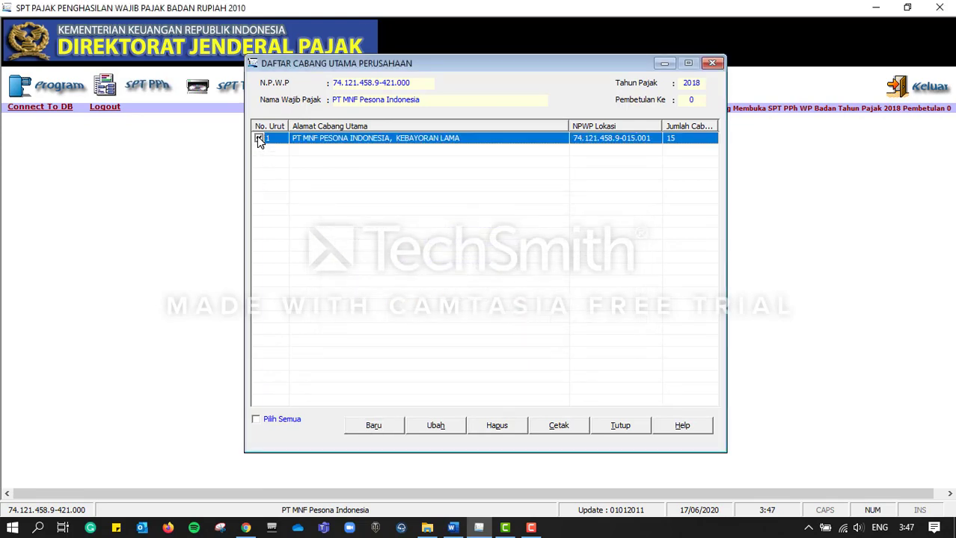
click(505, 432)
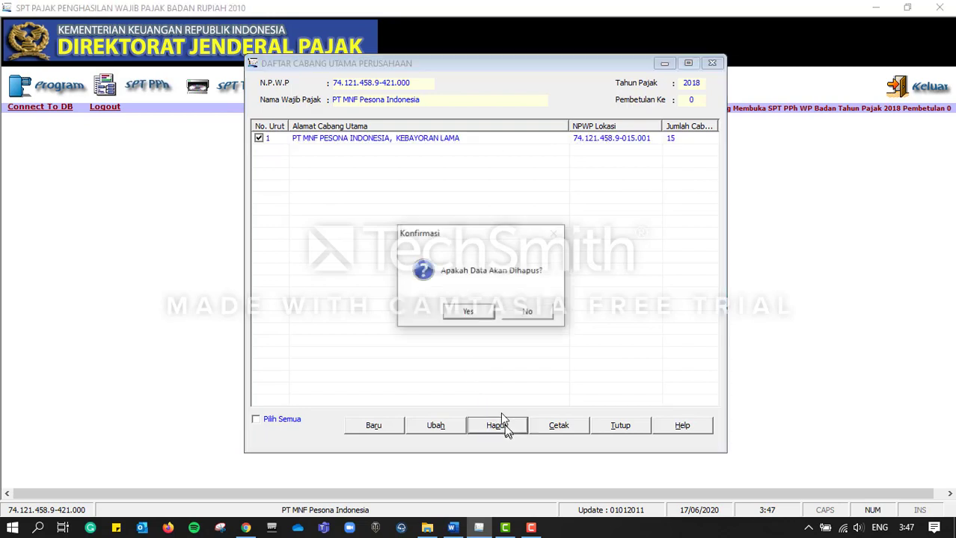
click(473, 314)
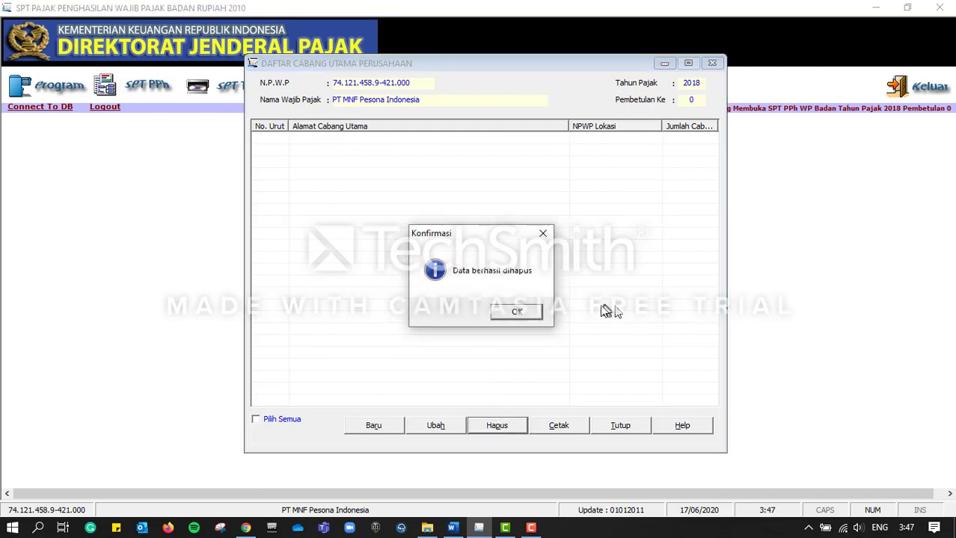
click(527, 314)
click(713, 63)
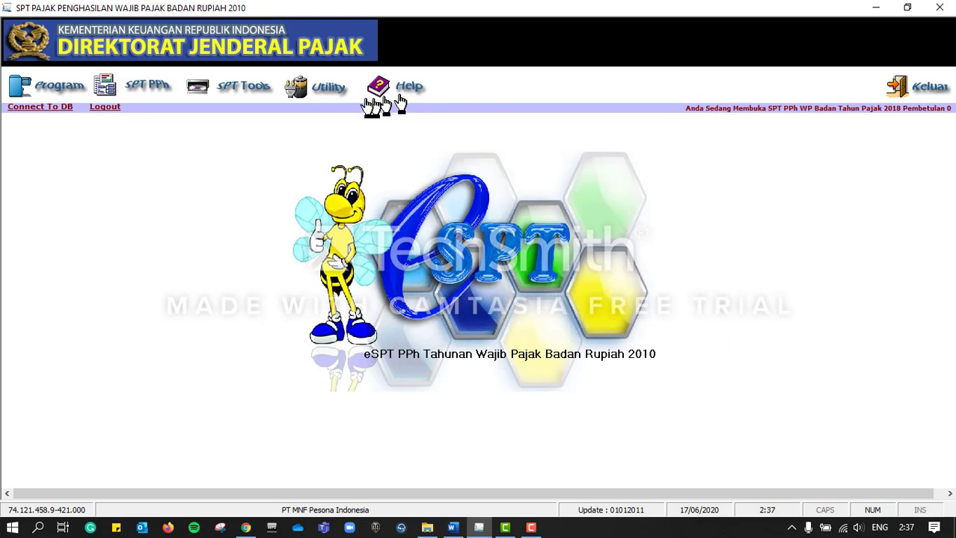
Open attachment Formulir 1771-II for cost of goods sold, other operating expenses and non-operating expenses
click(258, 100)
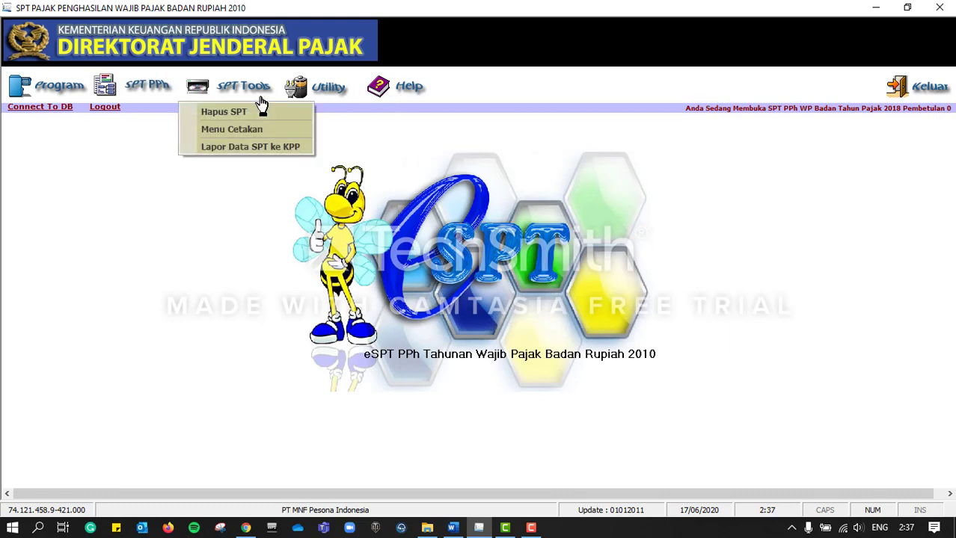
click(153, 96)
mouse_move(166, 129)
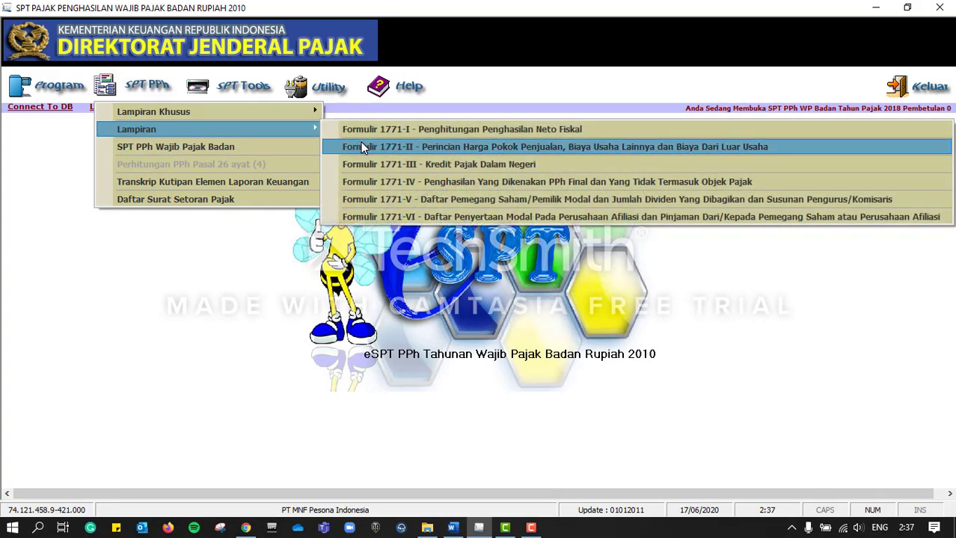
click(361, 146)
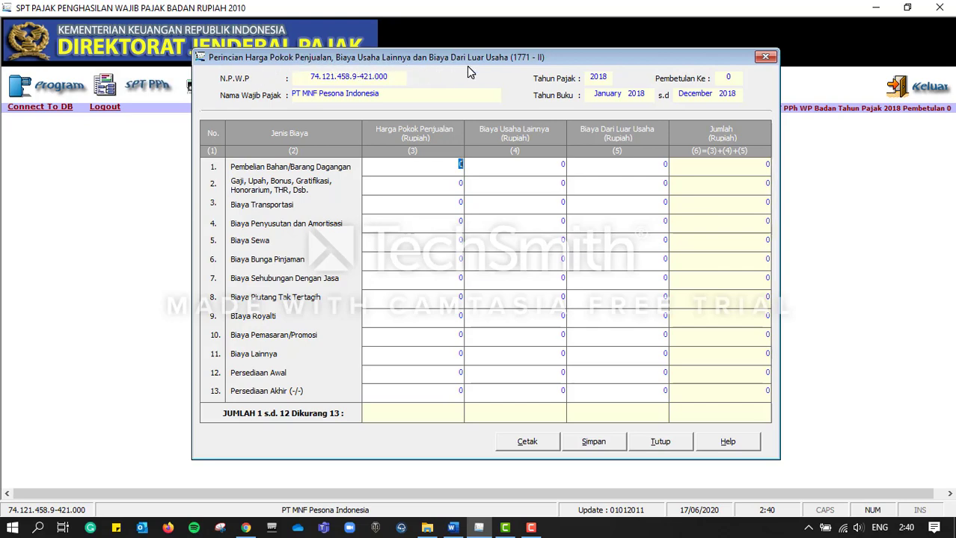
Find the 2018 cost of goods sold figures in the Word document and enter Pembelian Bahan/Barang Dagangan as 54.900.000.000 under Harga Pokok Penjualan in eSPT
click(452, 528)
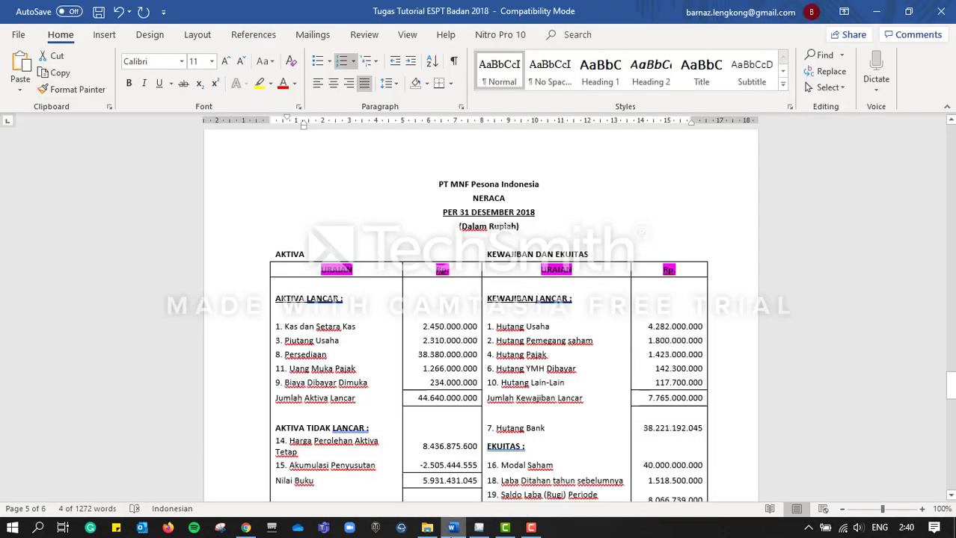
scroll(413, 375, up, 8)
scroll(417, 376, up, 20)
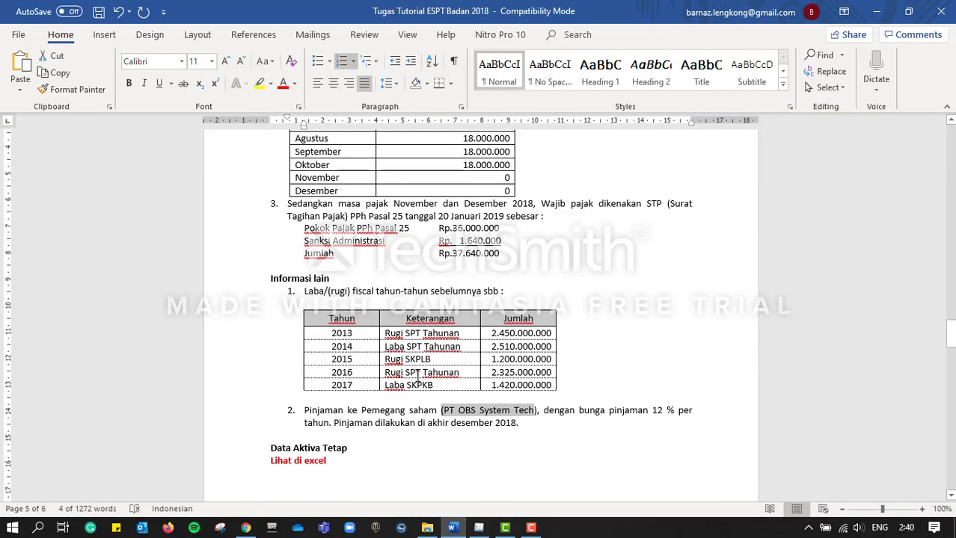
scroll(418, 377, up, 12)
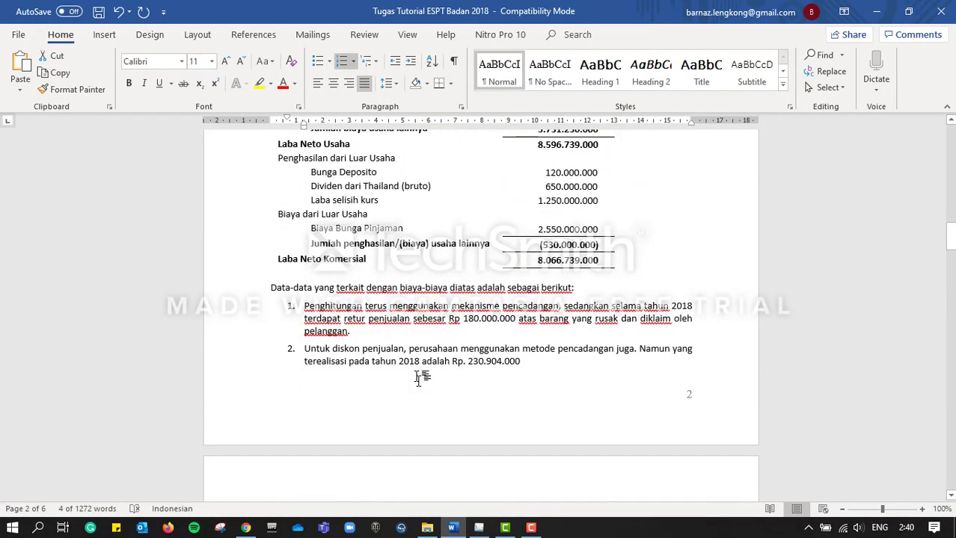
scroll(417, 375, down, 2)
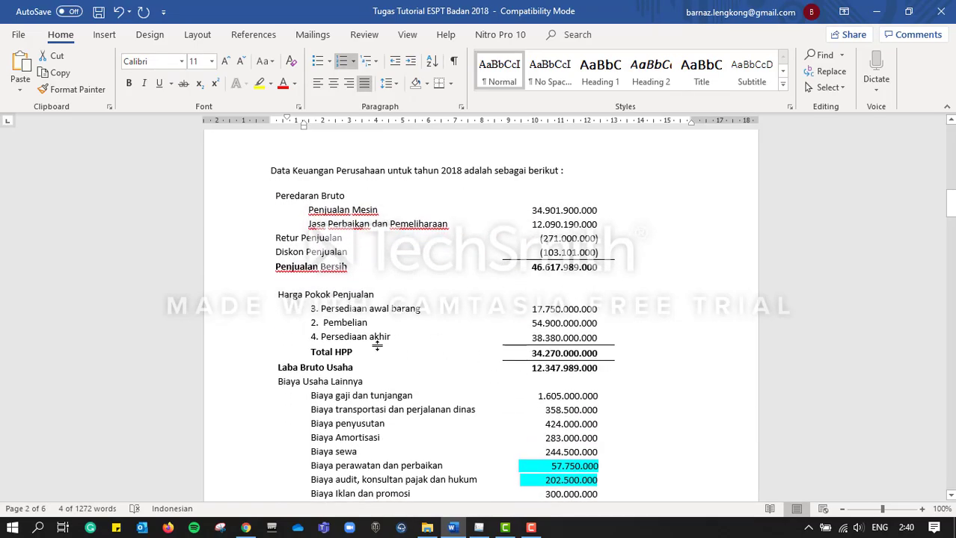
key(alt+Tab)
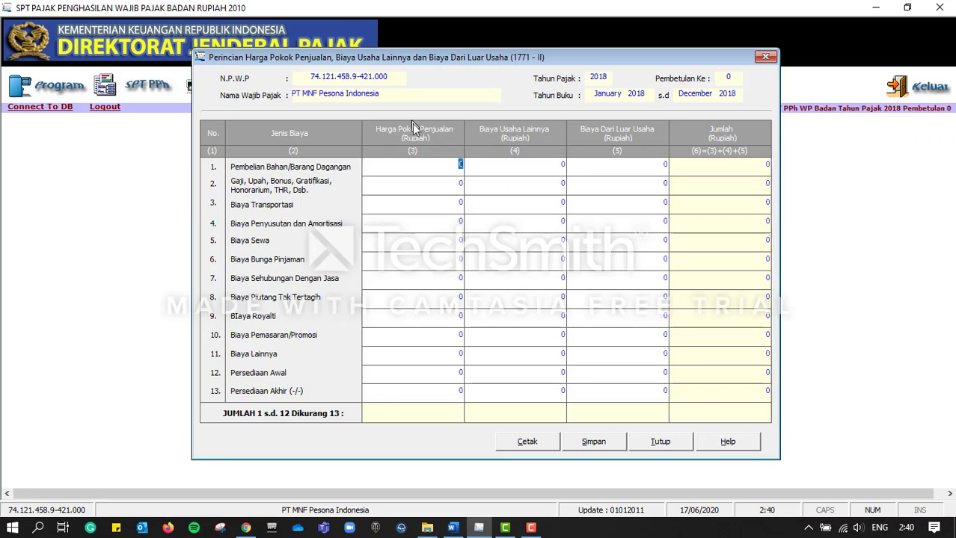
key(alt+Tab)
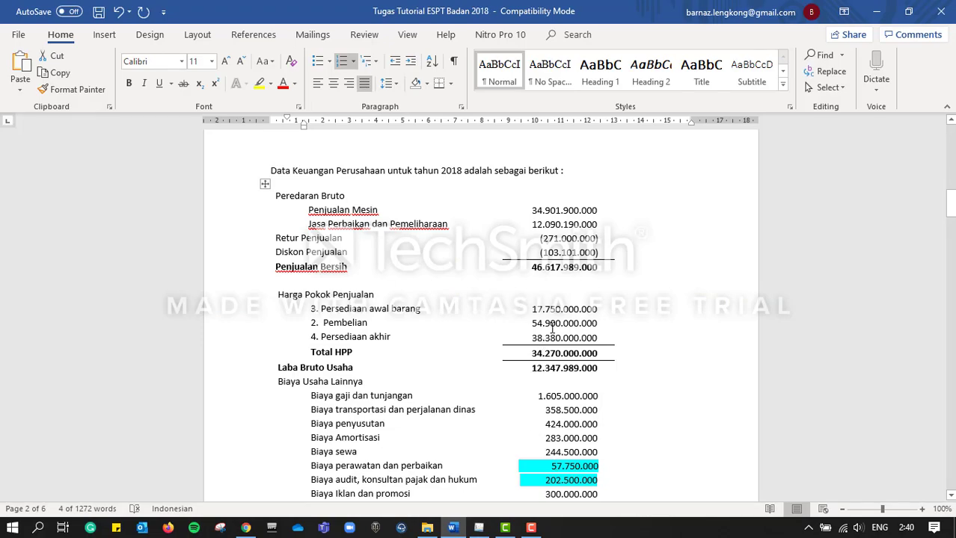
key(alt+Tab)
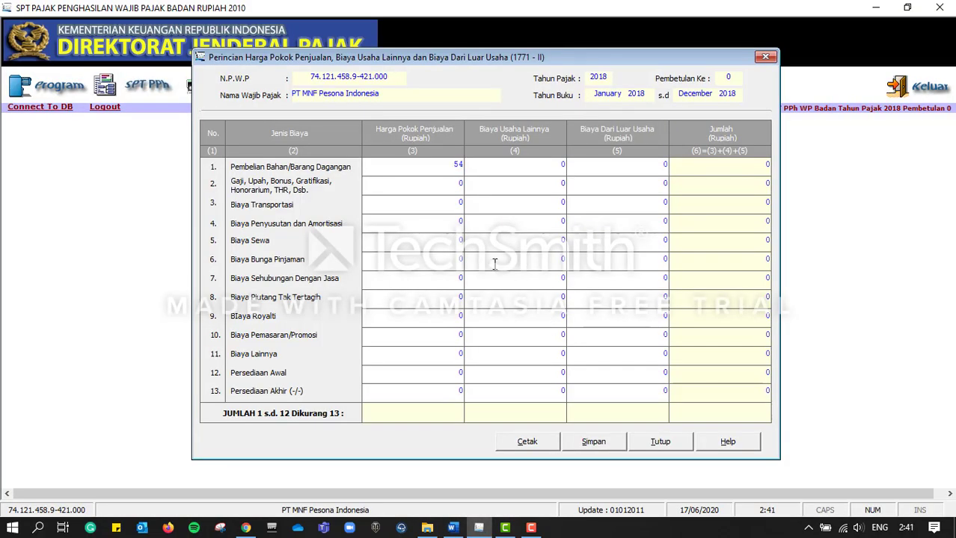
text(54900000000)
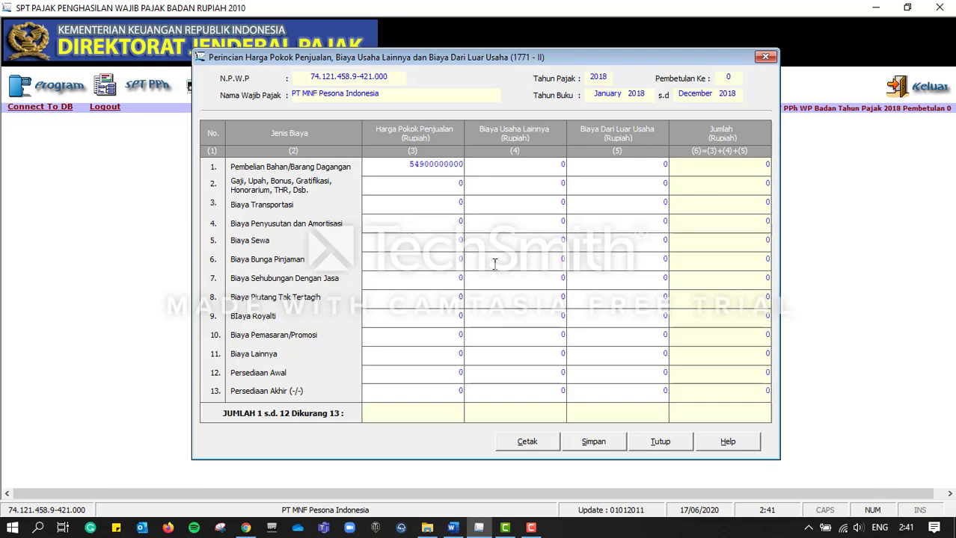
click(522, 397)
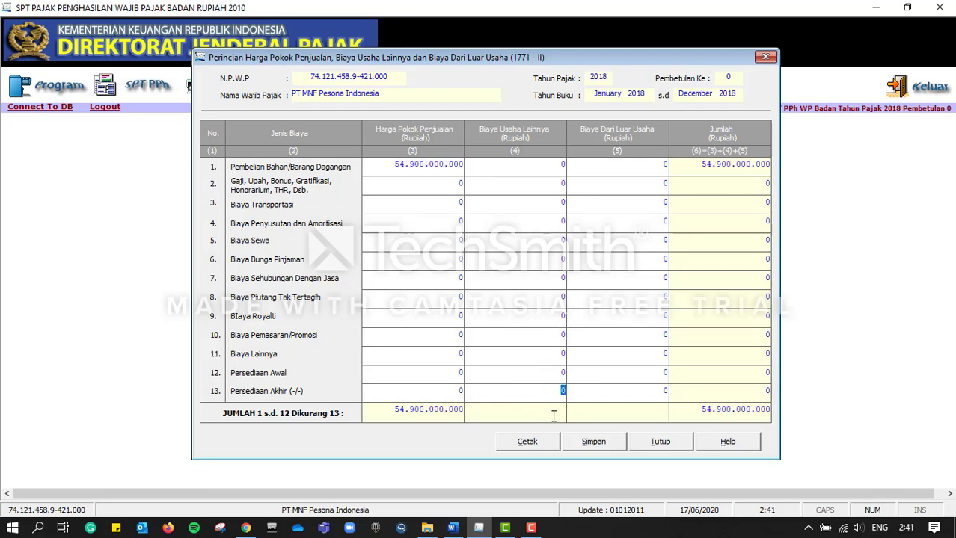
Under Biaya Usaha Lainnya, enter 1.605.000.000 for salaries, 358.500.000 for Biaya Transportasi and 707.000.000 for Biaya Penyusutan dan Amortisasi
key(alt+Tab)
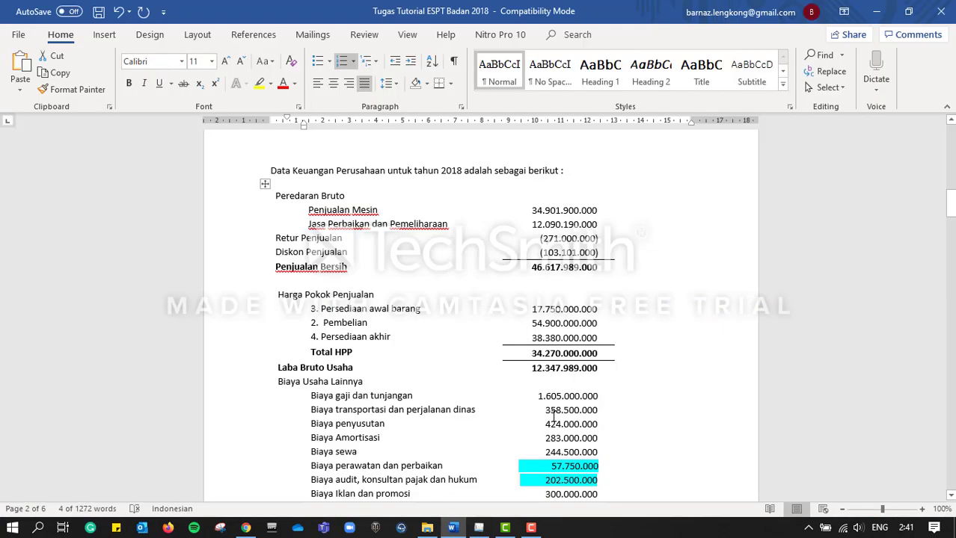
key(alt+Tab)
click(559, 184)
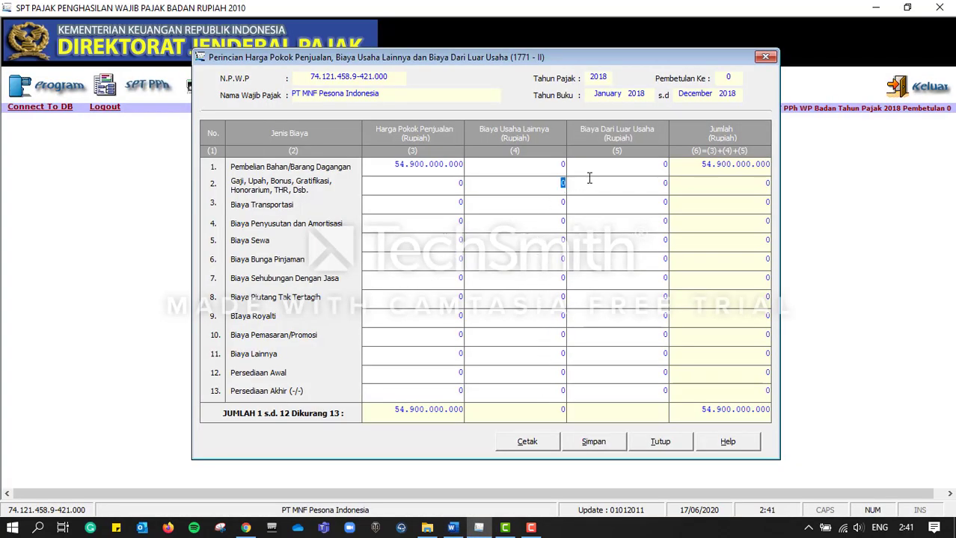
text(1605000000)
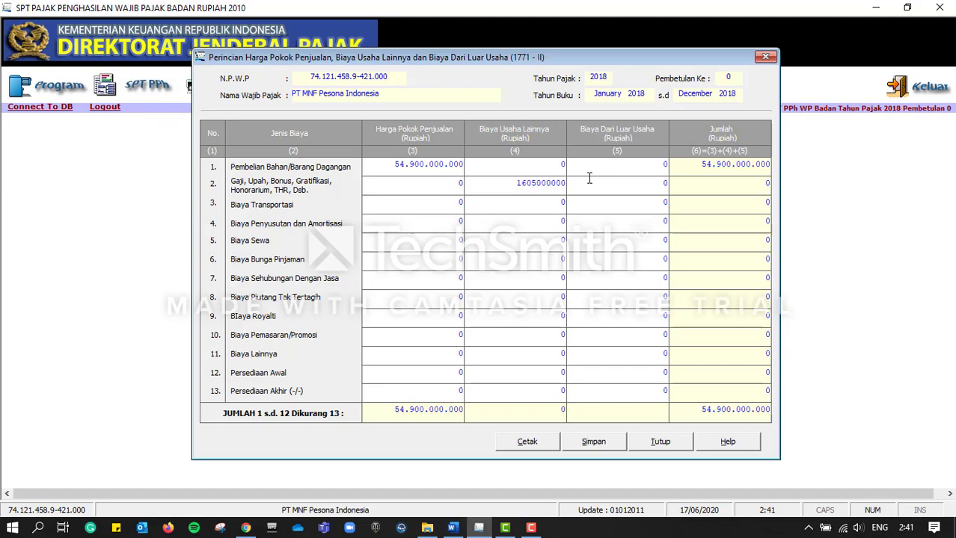
key(Return)
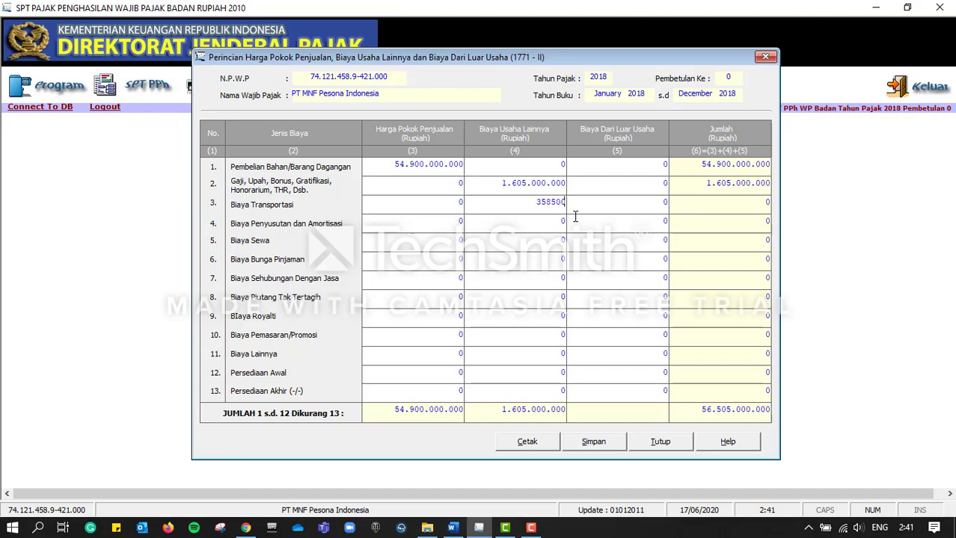
key(Return)
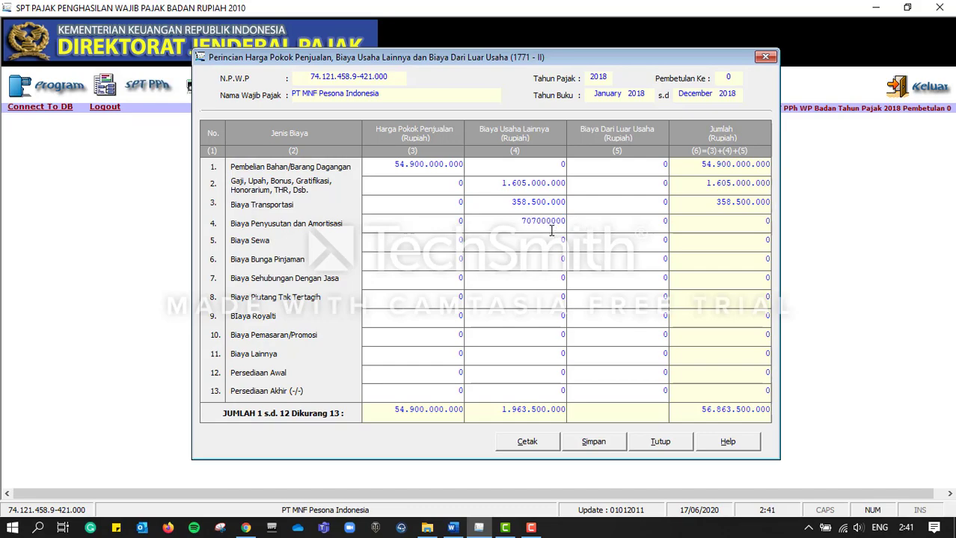
key(Return)
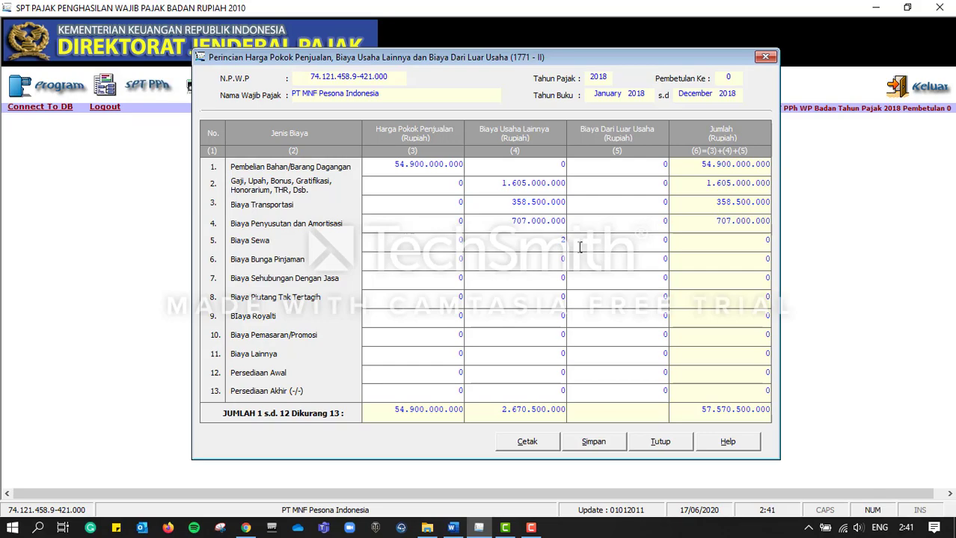
Under Biaya Usaha Lainnya, set Biaya Sewa to 244.500.000 and Biaya Sehubungan Dengan Jasa to 202.500.000
text(244500000)
drag(551, 287, 584, 284)
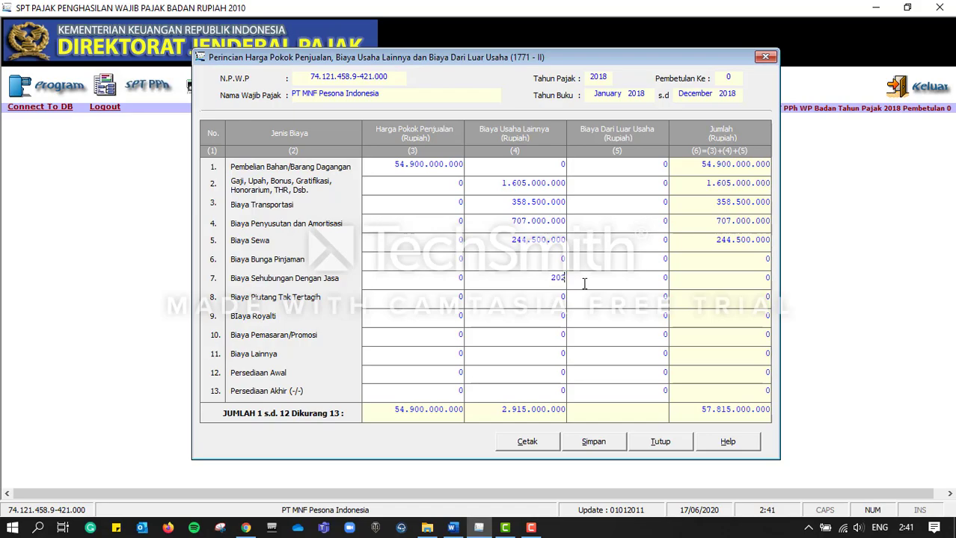
text(202500000)
Check the remaining operating expenses in the Word document and set Biaya Pemasaran/Promosi to 300.000.000 and Biaya Lainnya to 333.750.000 under Biaya Usaha Lainnya
click(527, 339)
key(alt+Tab)
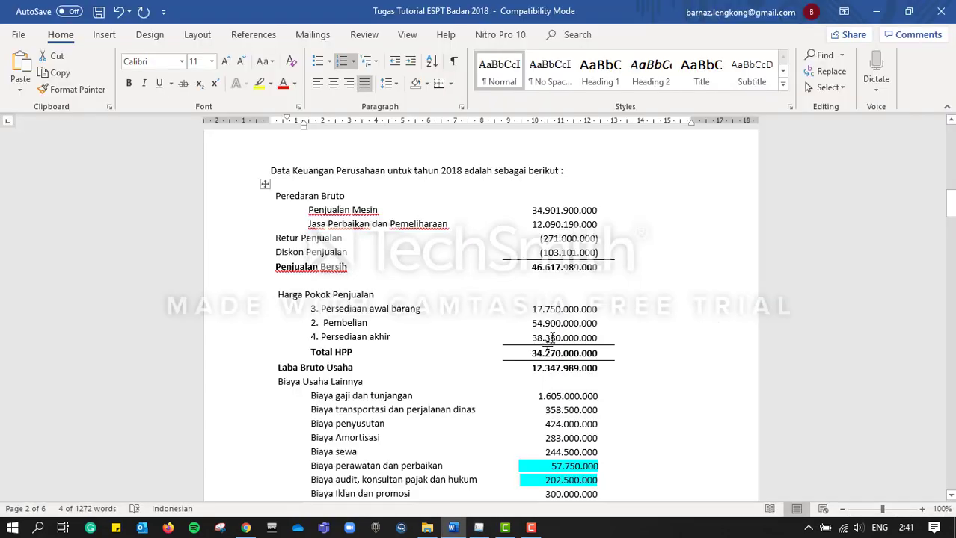
scroll(569, 292, down, 3)
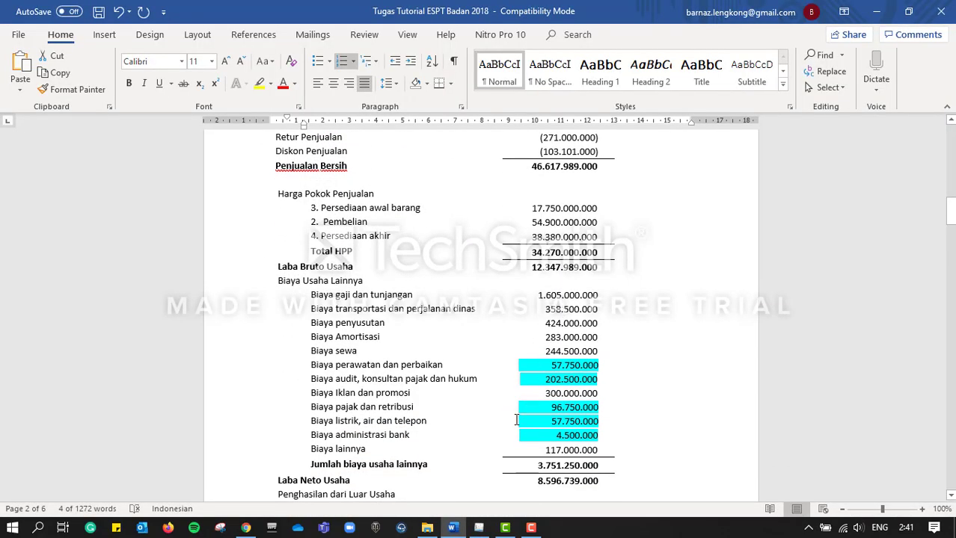
key(alt+Tab)
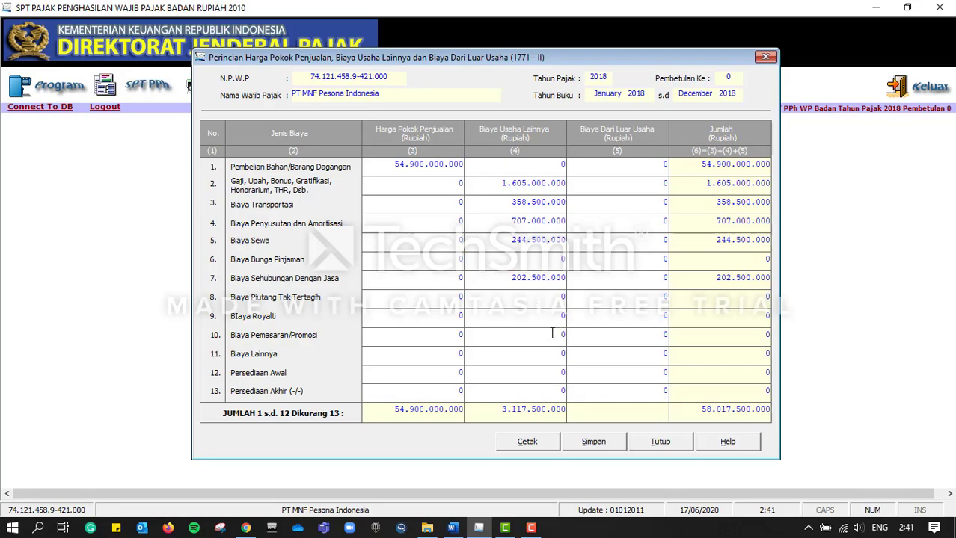
double_click(552, 334)
key(Return)
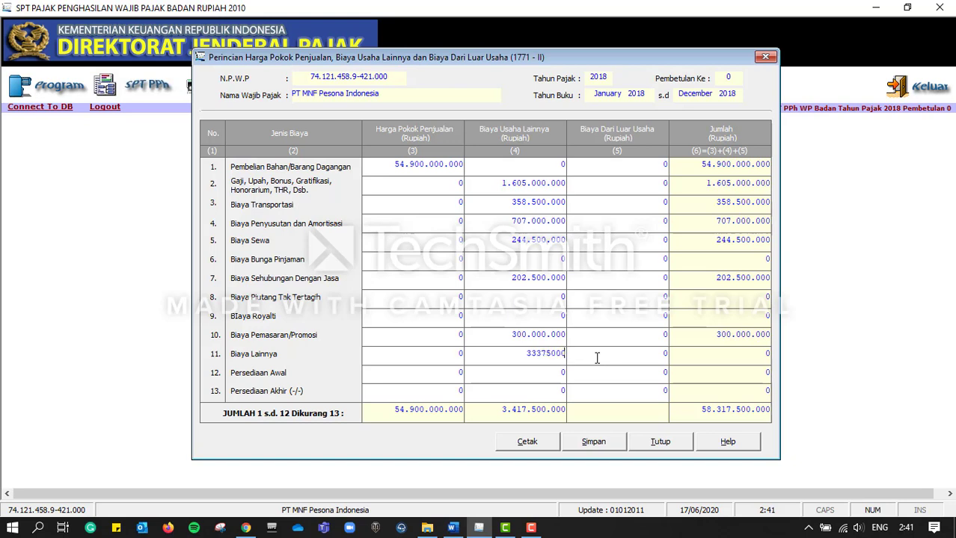
Under Harga Pokok Penjualan, enter Persediaan Awal as 17.750.000.000 and Persediaan Akhir as 38.380.000.000 from the Word document
click(420, 374)
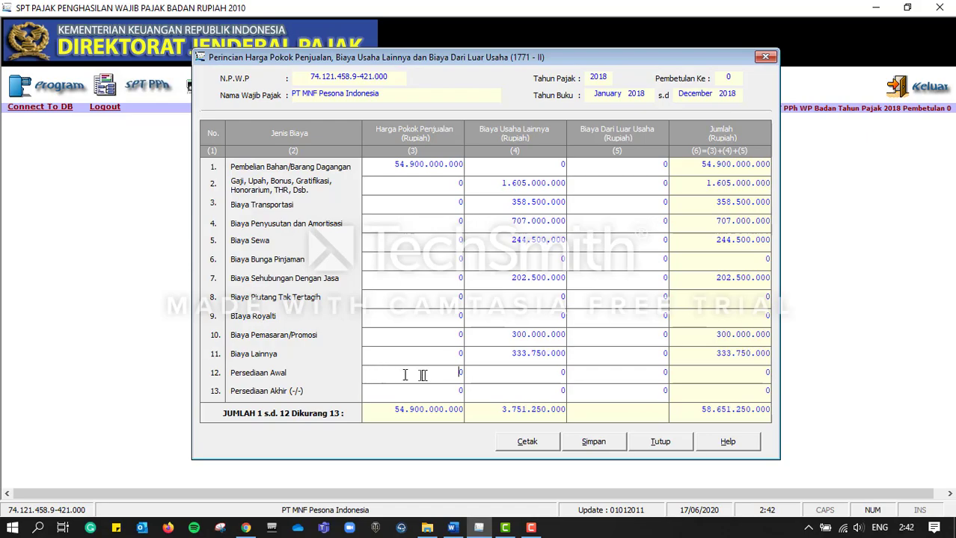
key(alt+Tab)
scroll(491, 363, up, 4)
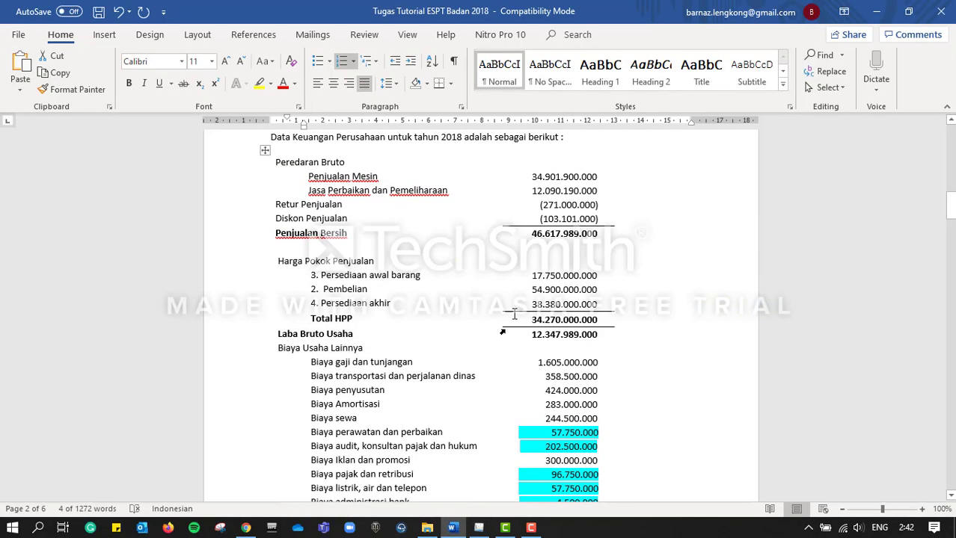
key(alt+Tab)
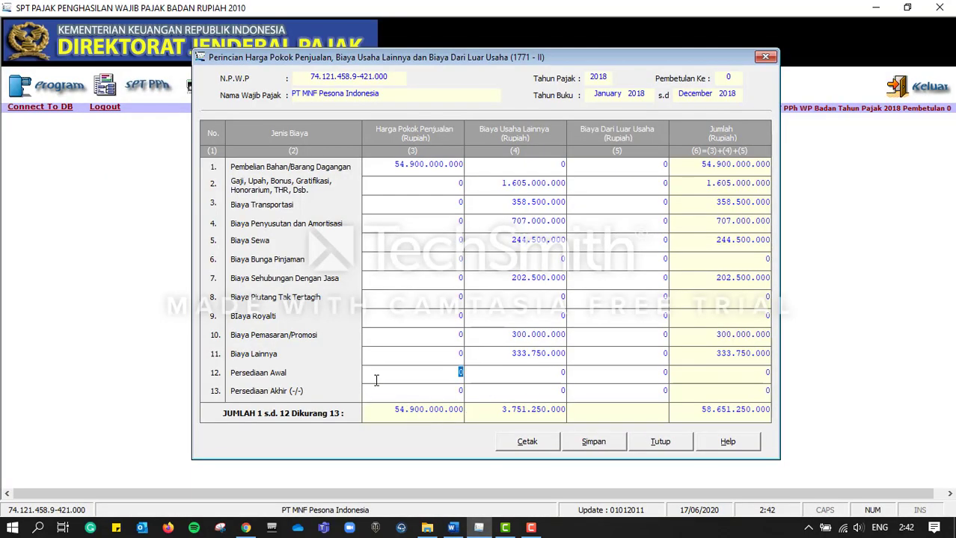
text(17750000000)
key(Tab)
key(alt+Tab)
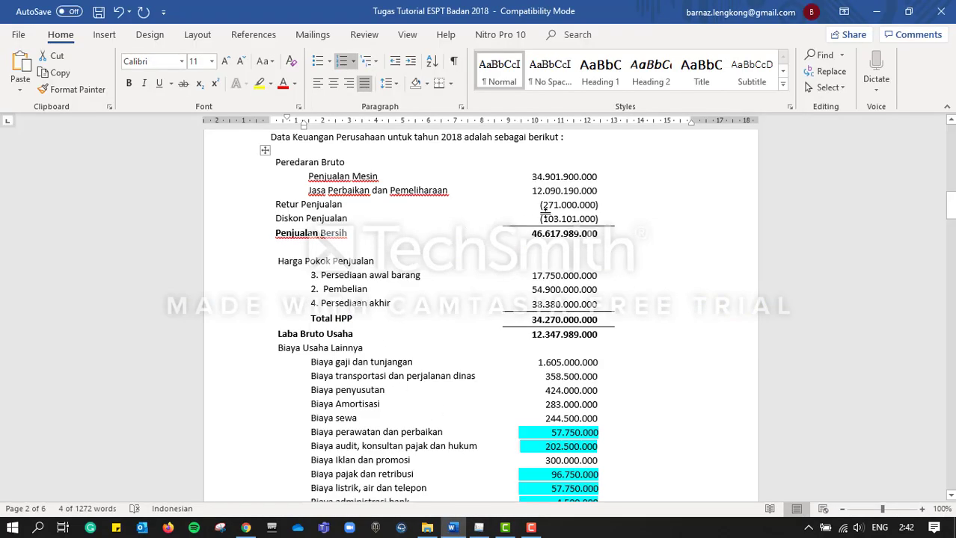
key(alt+Tab)
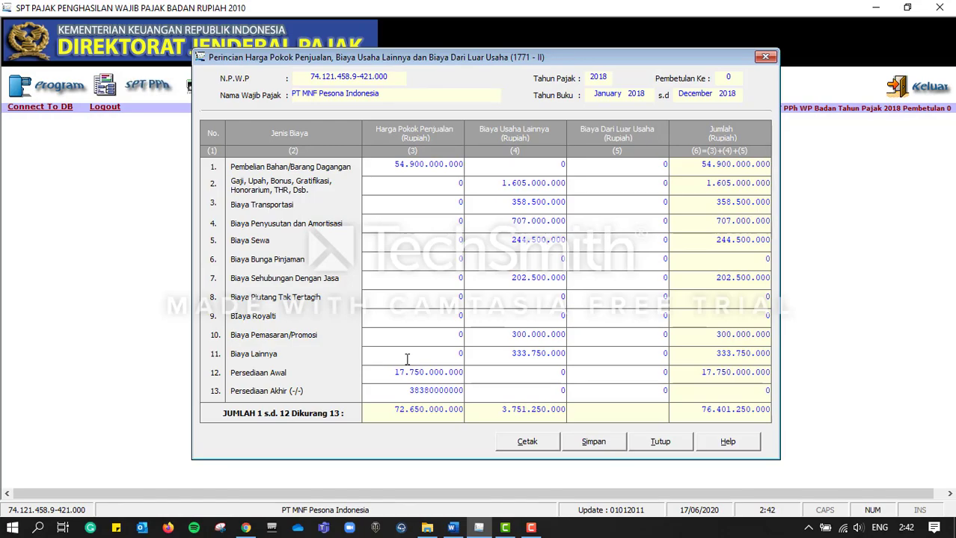
click(593, 338)
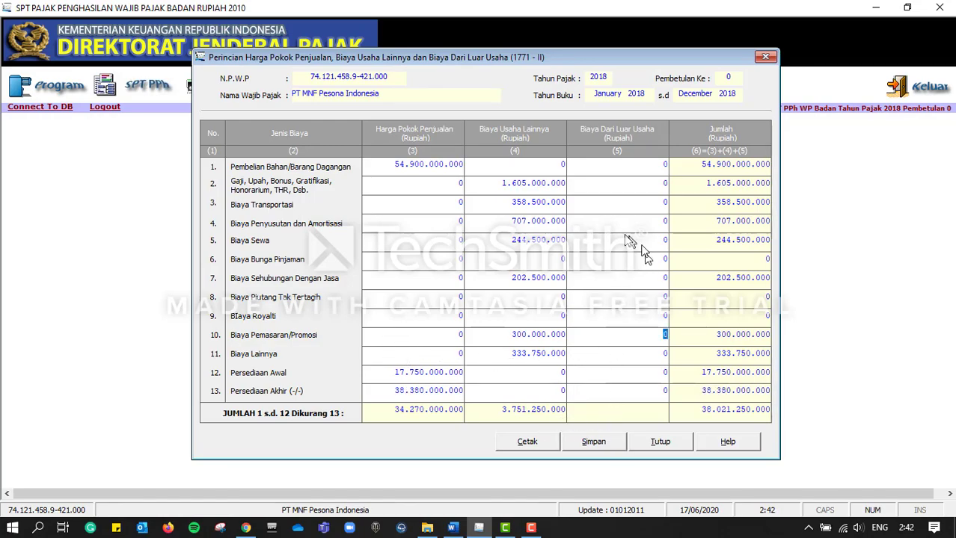
Look up the non-operating expense in the Word document and set Biaya Bunga Pinjaman to 2.550.000.000 under Biaya Dari Luar Usaha
key(alt+Tab)
scroll(412, 351, down, 3)
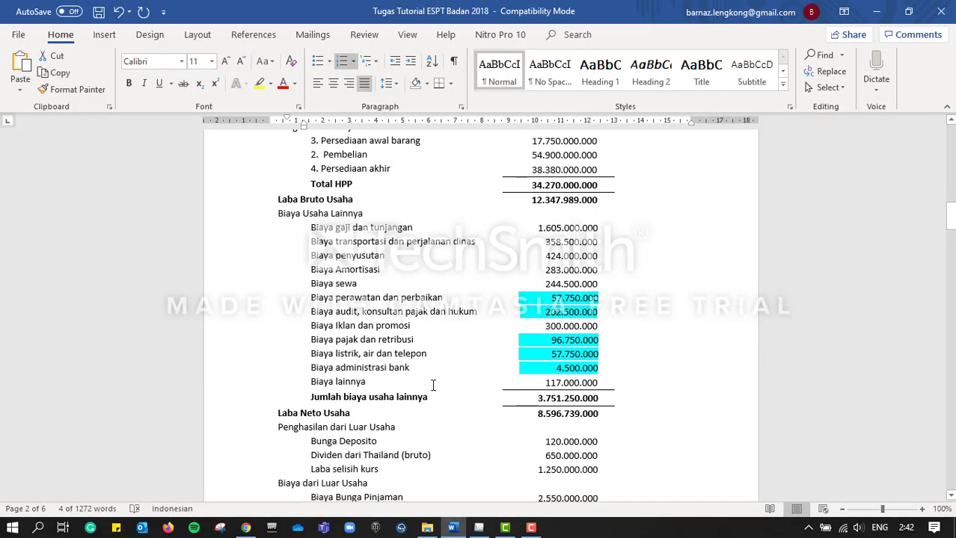
scroll(546, 368, down, 1)
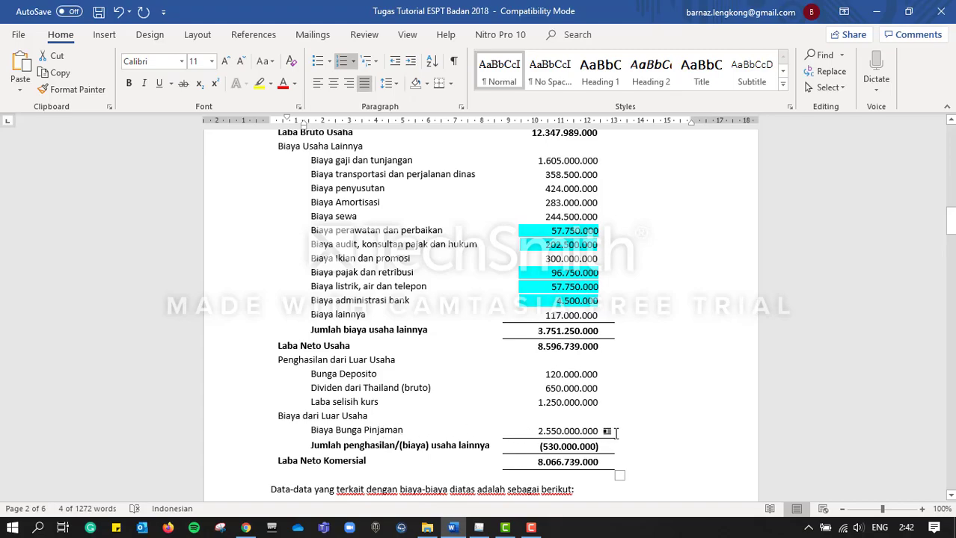
key(alt+Tab)
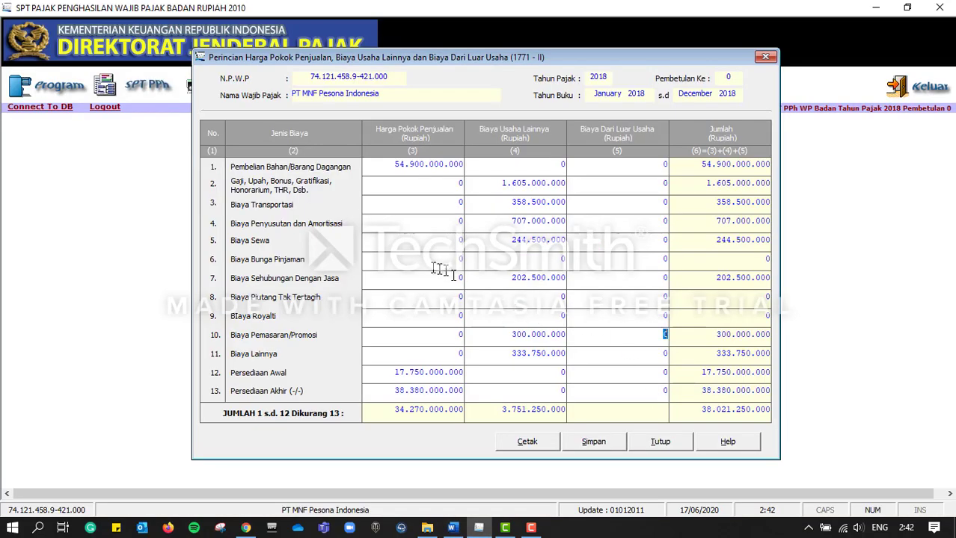
click(638, 258)
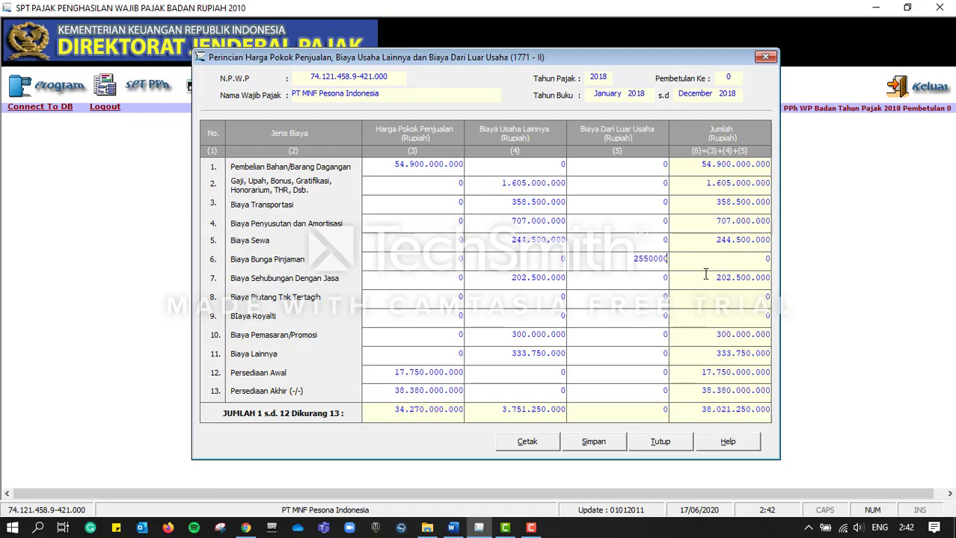
text(2550000000)
click(704, 258)
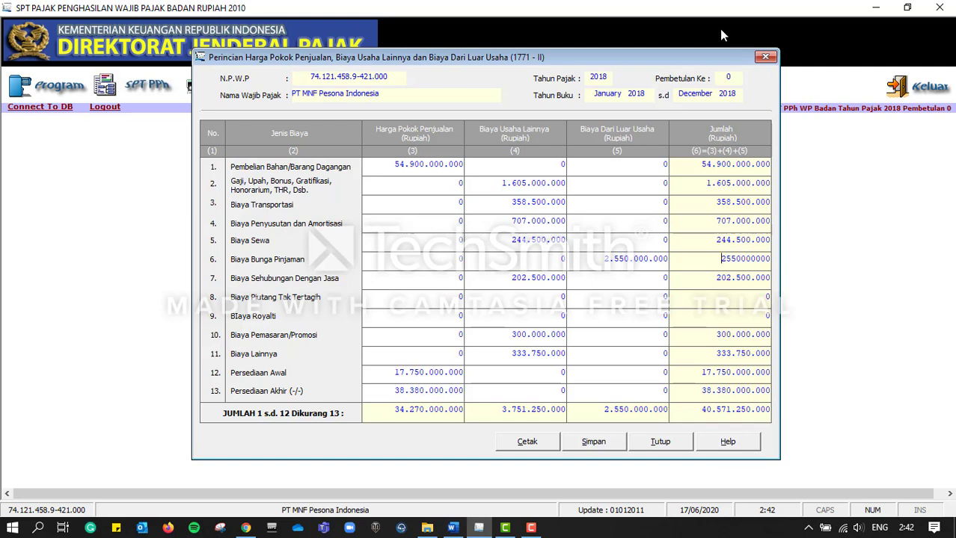
Save the Formulir 1771-II data, agreeing to keep the depreciation and amortisation amount as entered
key(alt+Tab)
key(alt+Tab)
click(590, 443)
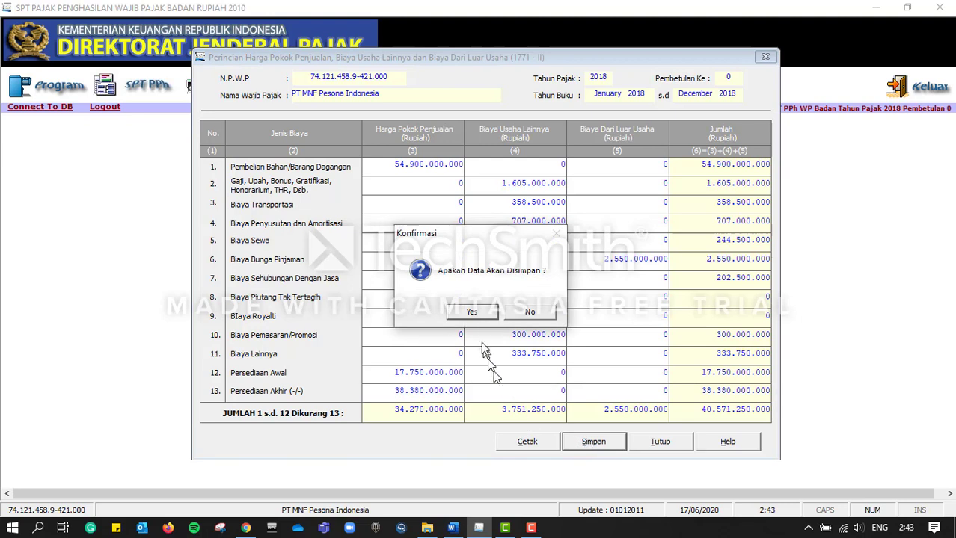
click(468, 314)
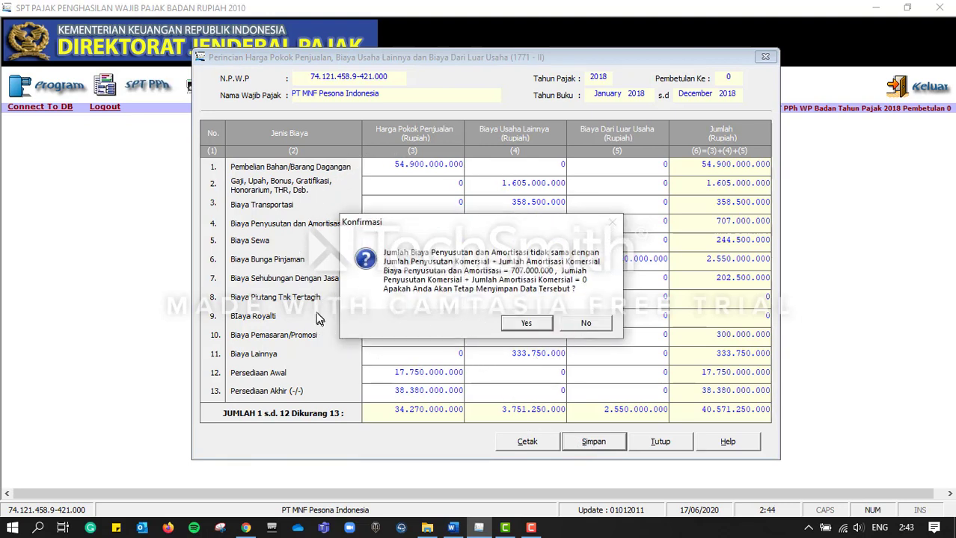
click(527, 322)
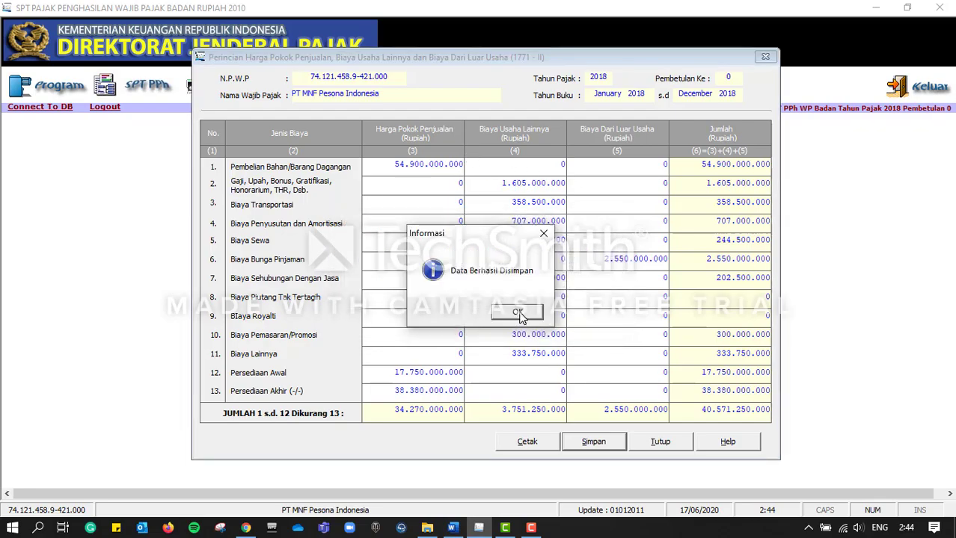
click(518, 313)
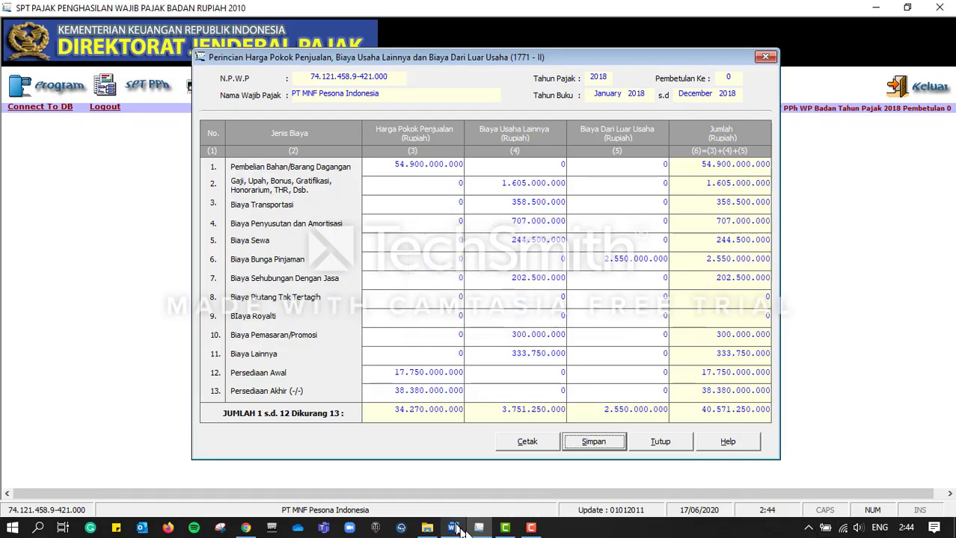
Close the Formulir 1771-II window and open the Formulir 1771-V attachment for shareholders and management
click(765, 57)
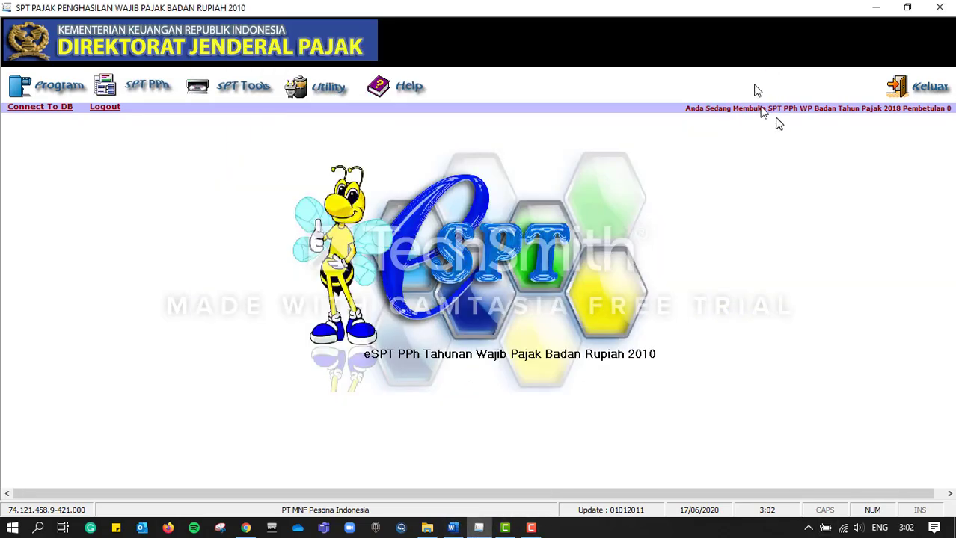
click(161, 89)
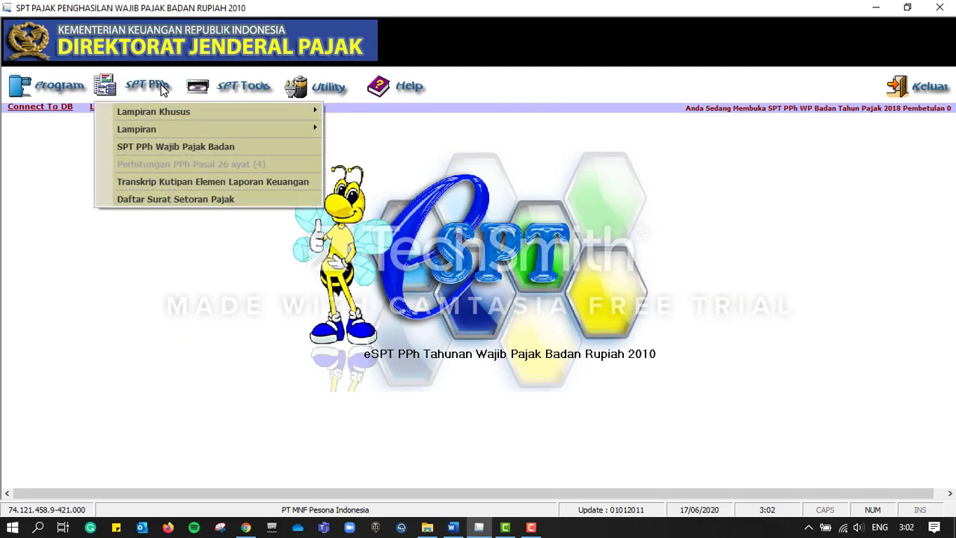
mouse_move(157, 130)
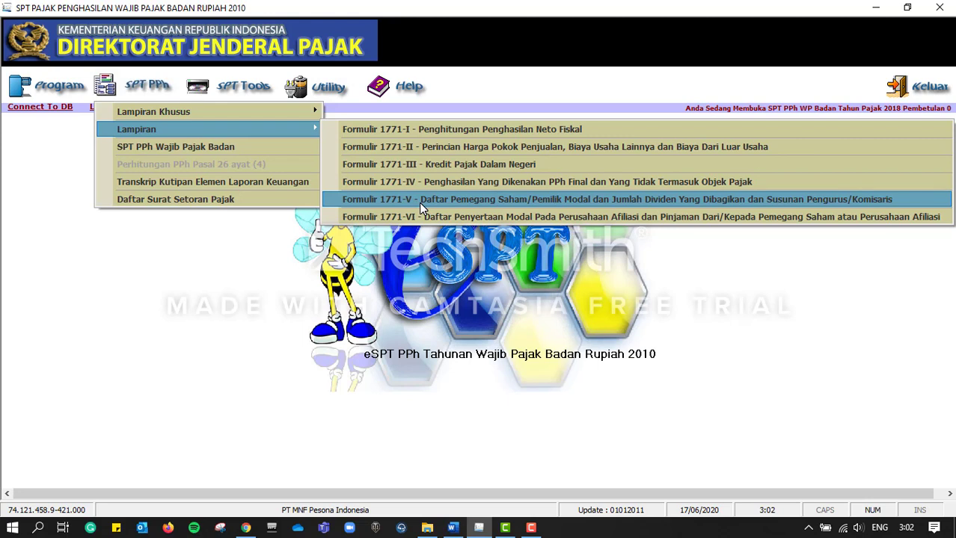
click(419, 201)
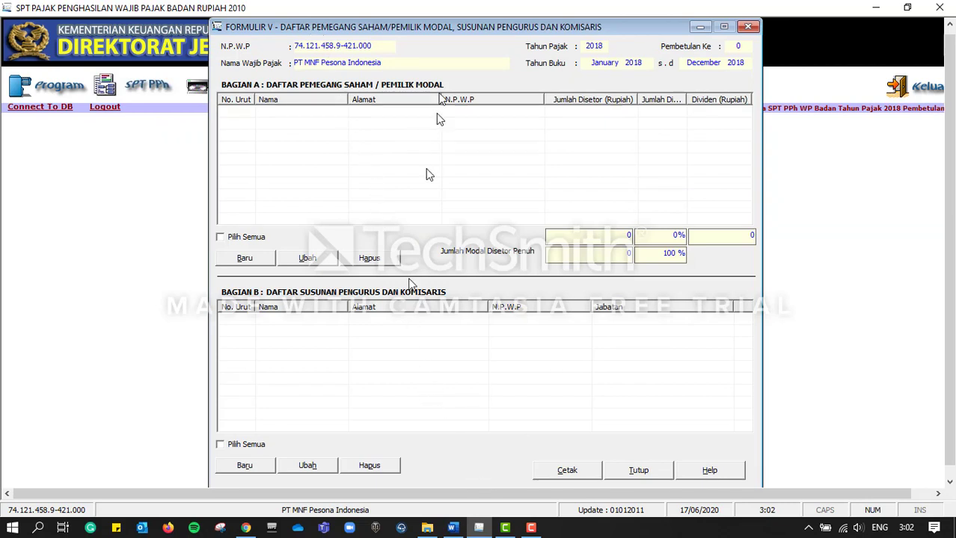
Check the Data Pemegang Saham table in the Word document and start a shareholder entry with Jumlah Modal Disetor Penuh set to 40.000.000.000
click(451, 528)
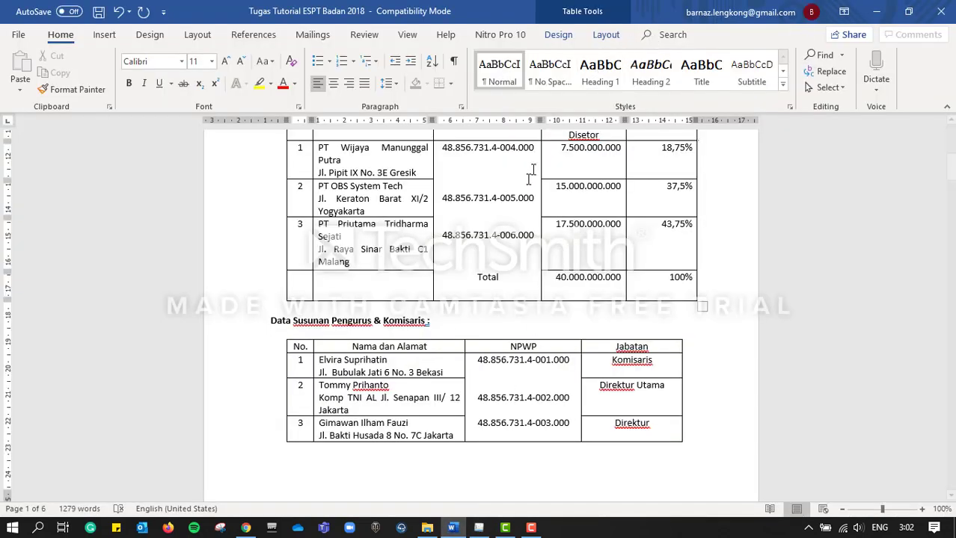
scroll(515, 212, up, 2)
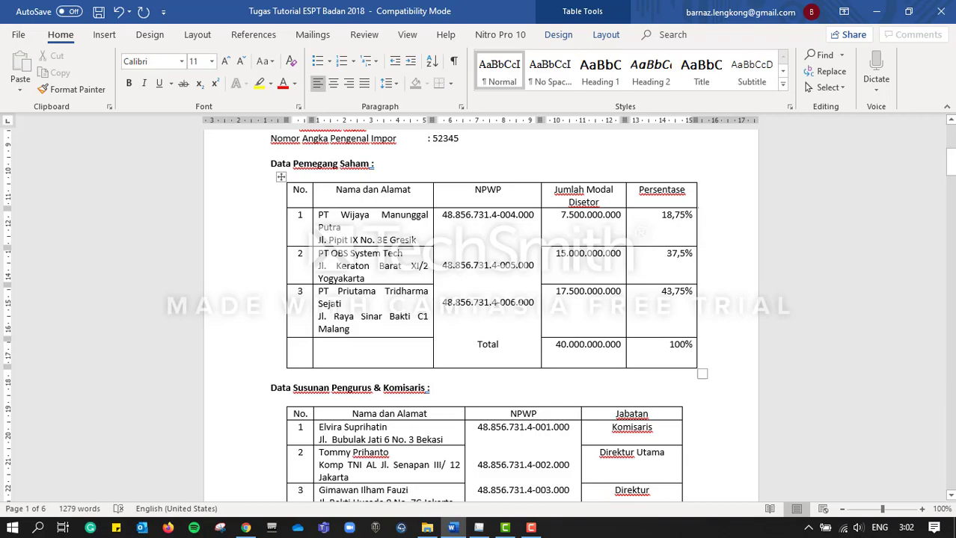
click(478, 528)
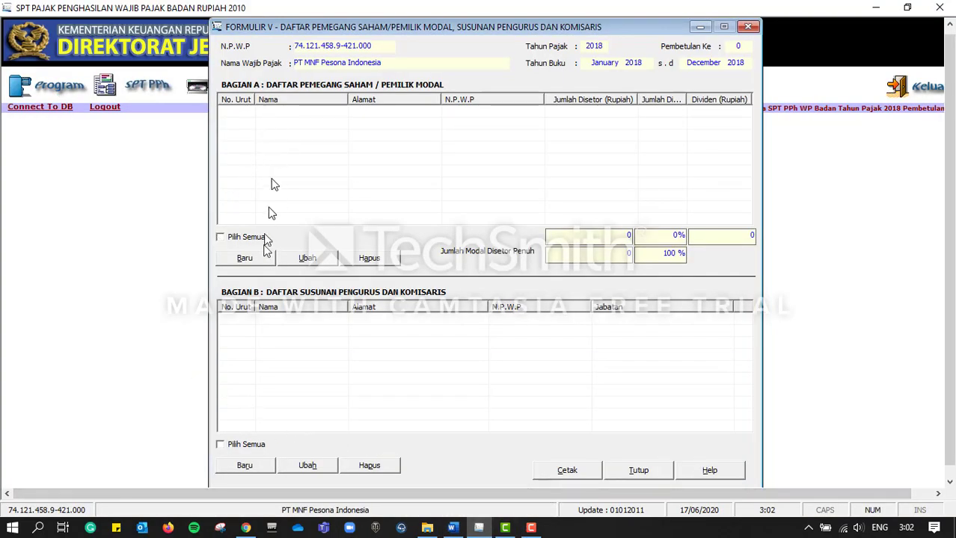
click(249, 261)
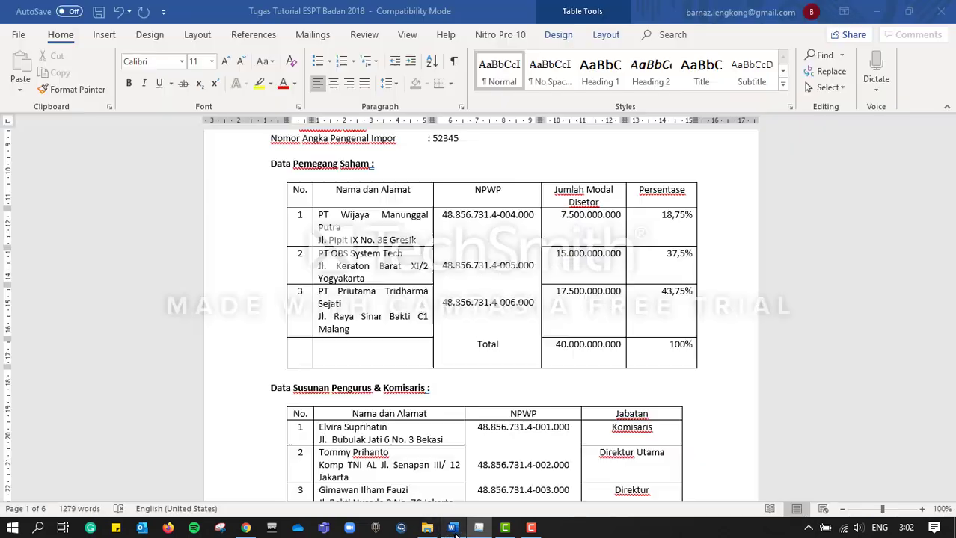
click(452, 528)
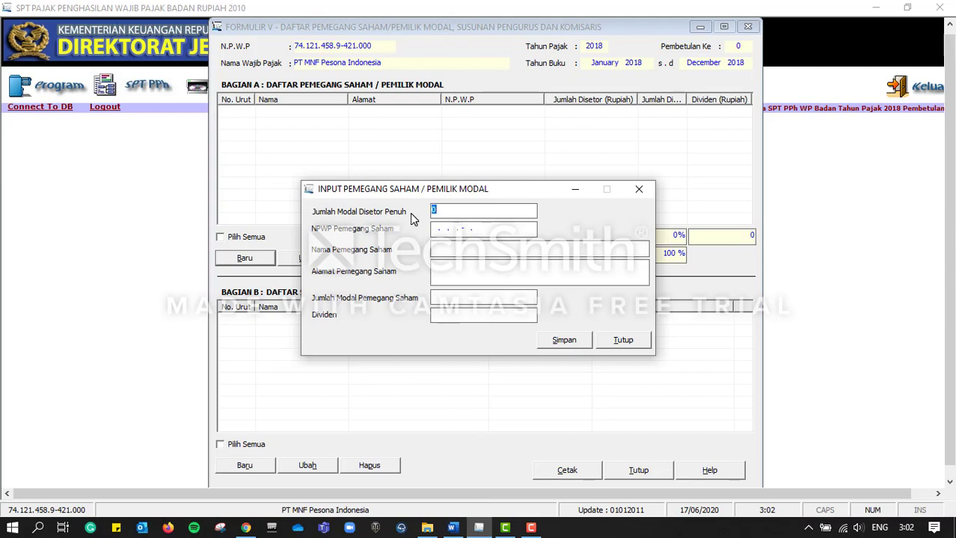
text(4000)
text(0000000.000)
click(485, 209)
click(486, 210)
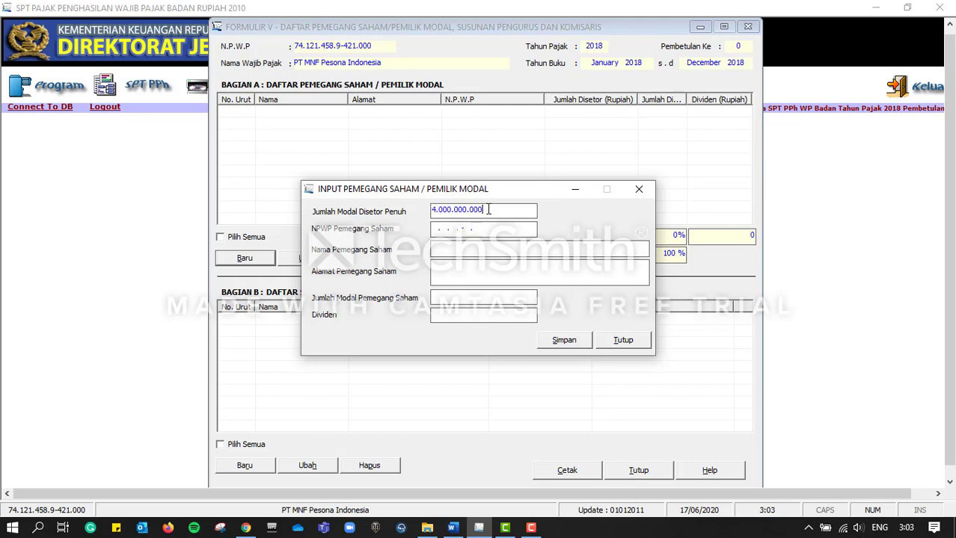
click(523, 227)
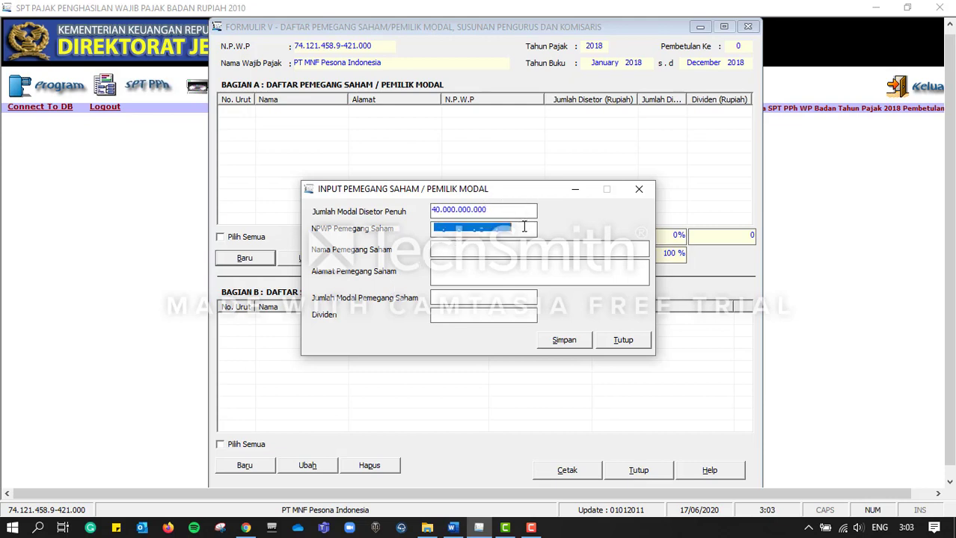
click(480, 281)
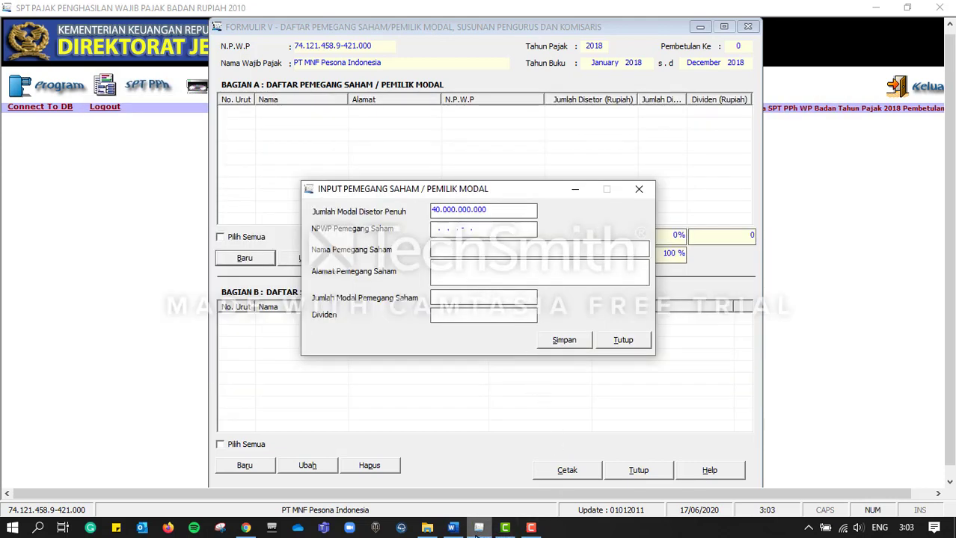
Copy the NPWP of PT Wijaya Manunggal Putra from the Word document into NPWP Pemegang Saham
click(452, 528)
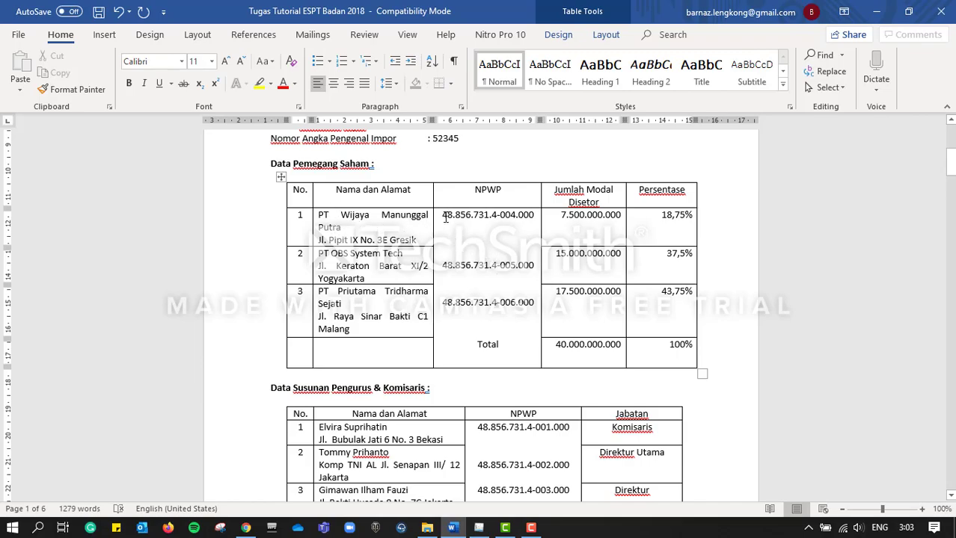
drag(445, 217, 535, 218)
key(ctrl+c)
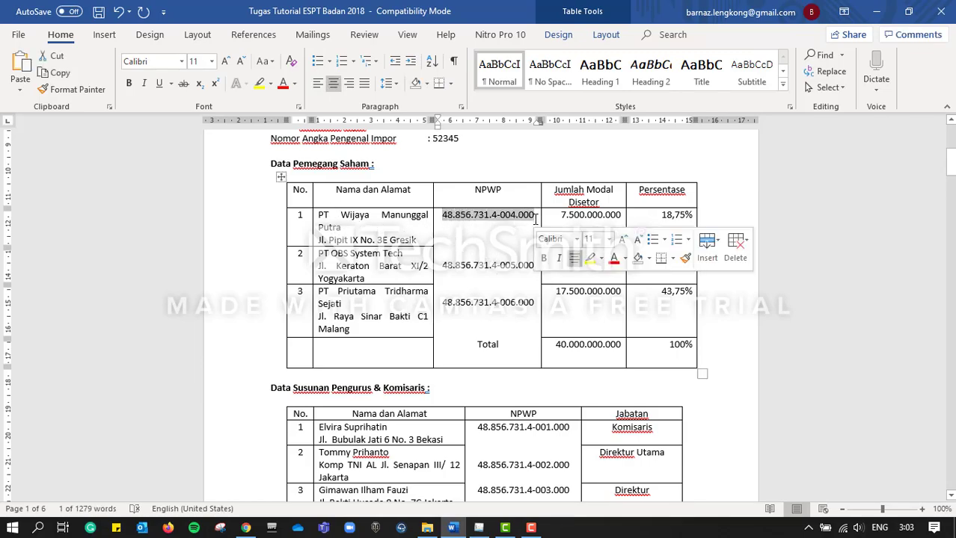
key(alt+Tab)
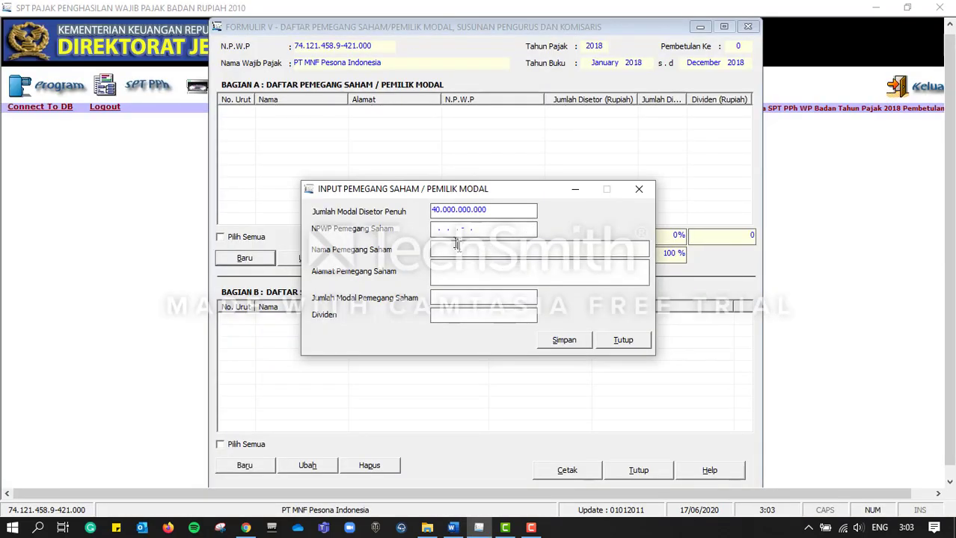
click(432, 227)
double_click(432, 231)
key(ctrl+v)
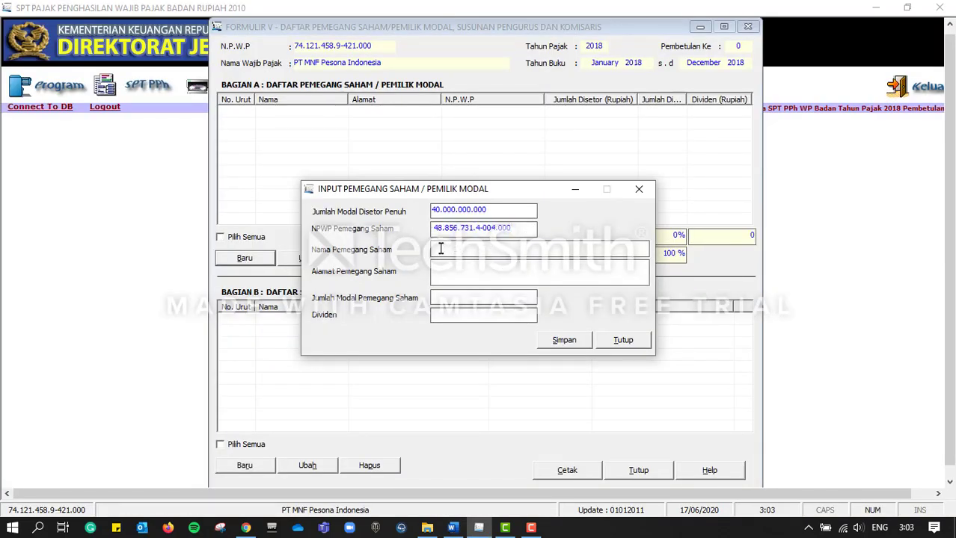
Copy the name PT Wijaya Manunggal Putra from the Word document into Nama Pemegang Saham
click(449, 533)
drag(318, 215, 346, 230)
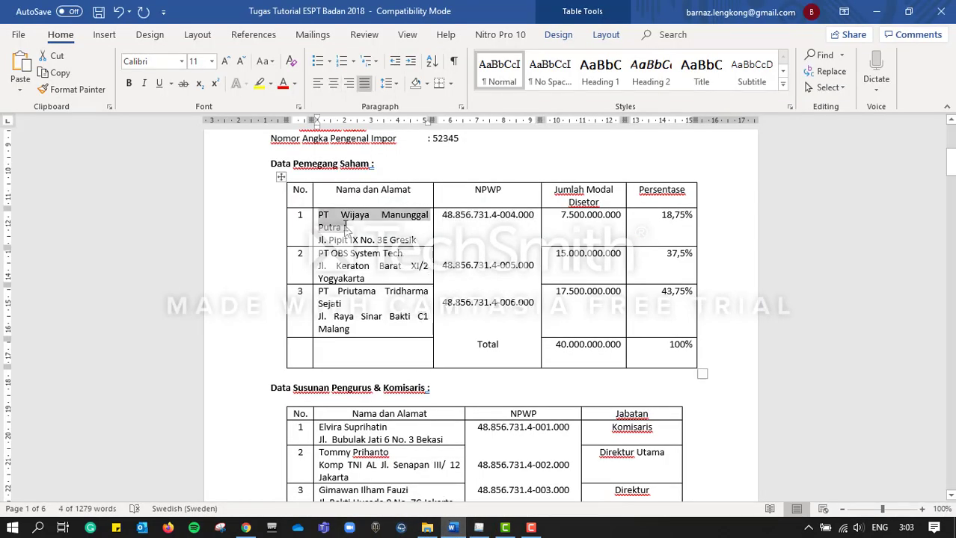
key(ctrl+c)
key(alt+Tab)
key(ctrl+v)
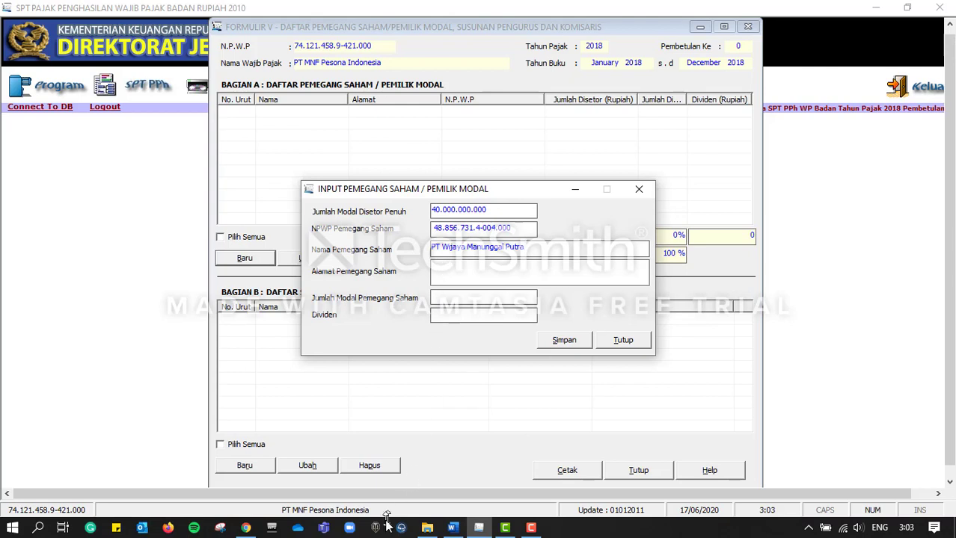
Copy the first shareholder's address from the Word document into Alamat Pemegang Saham
click(450, 527)
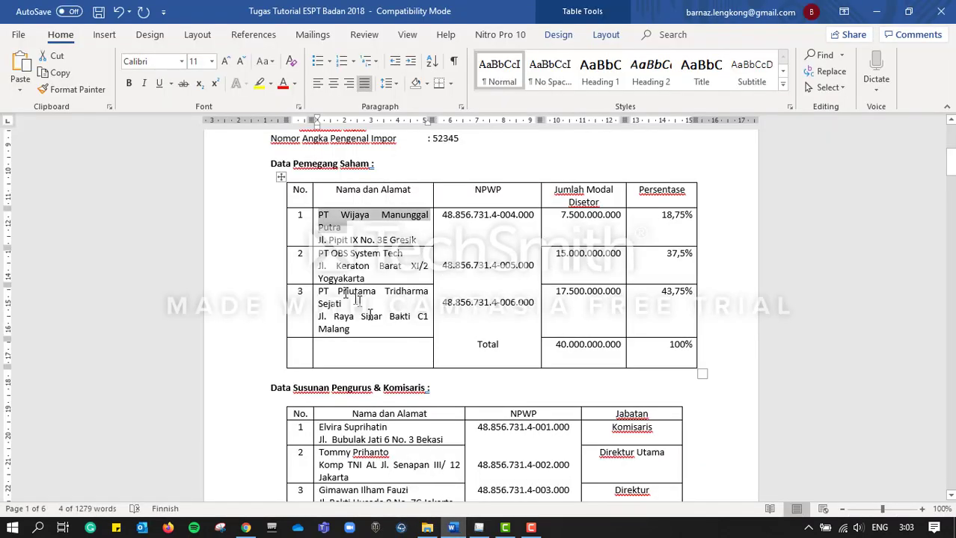
click(325, 241)
drag(320, 240, 403, 244)
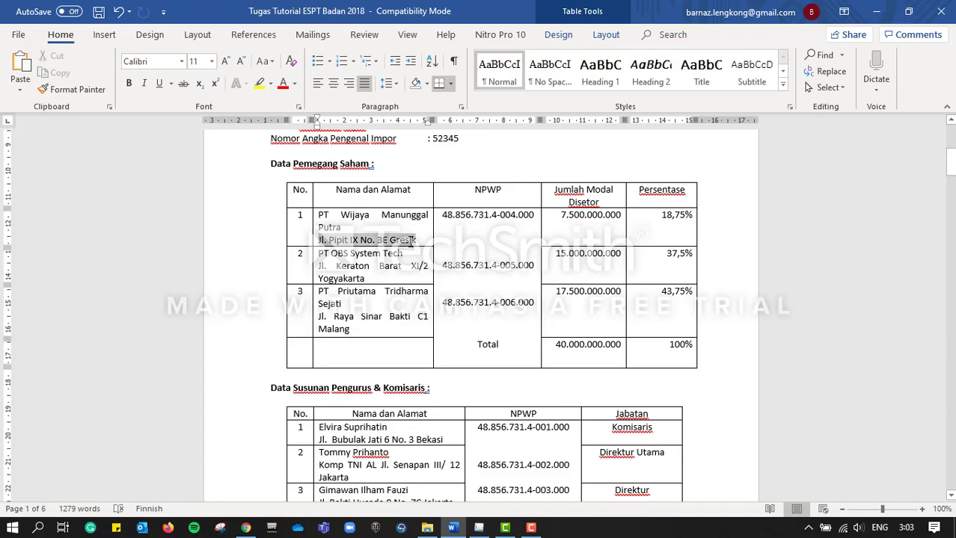
key(ctrl+c)
key(alt+Tab)
click(457, 266)
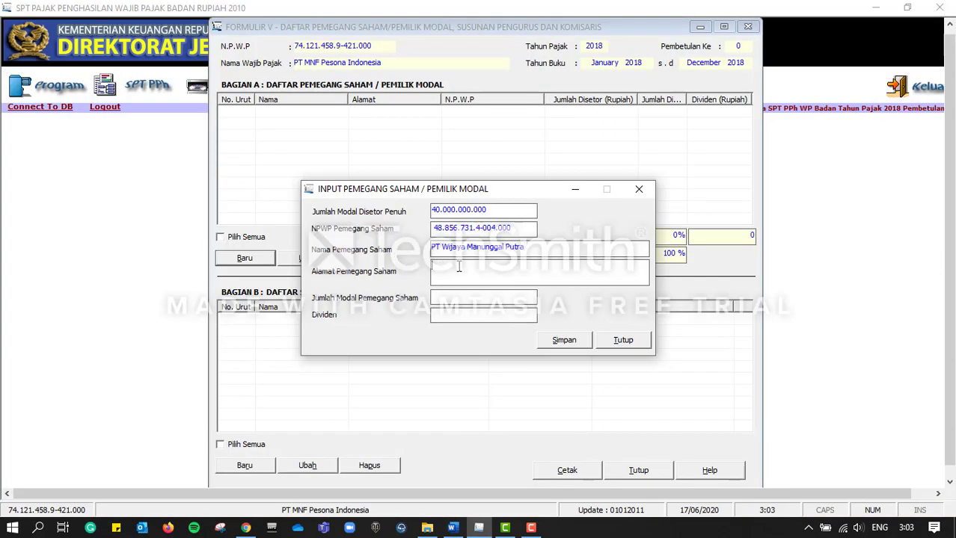
key(ctrl+v)
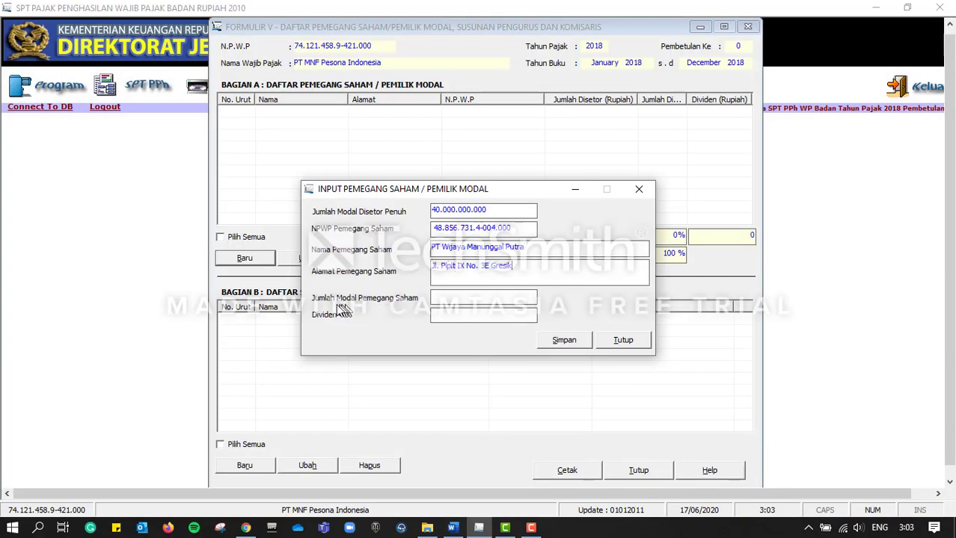
Set Jumlah Modal Pemegang Saham to 7.500.000.000 from the Word document, then save the shareholder and agree to record a new one
key(alt+Tab)
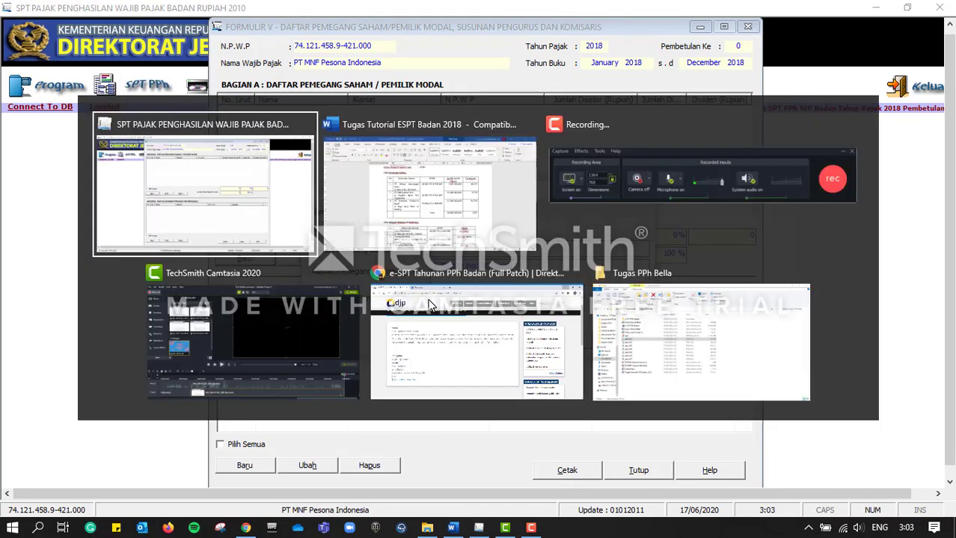
click(449, 529)
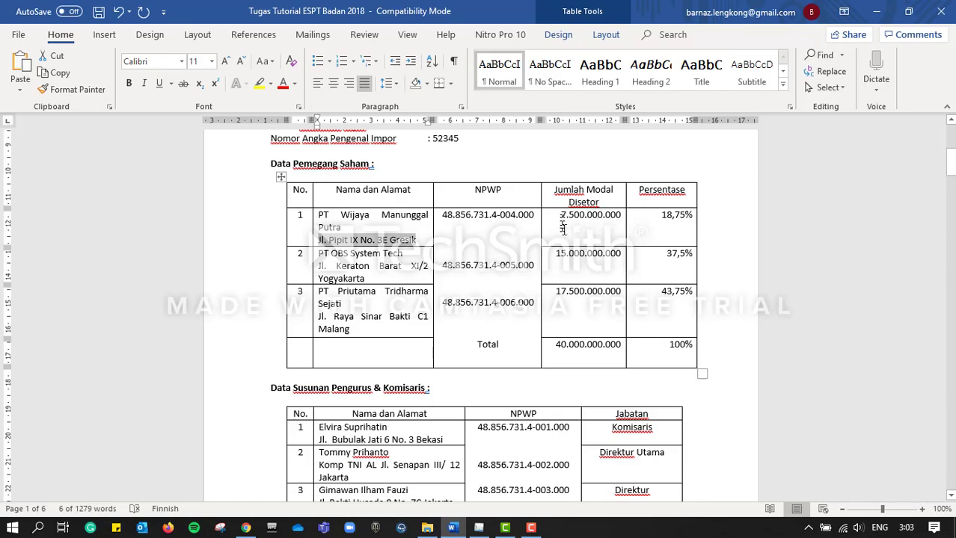
key(alt+Tab)
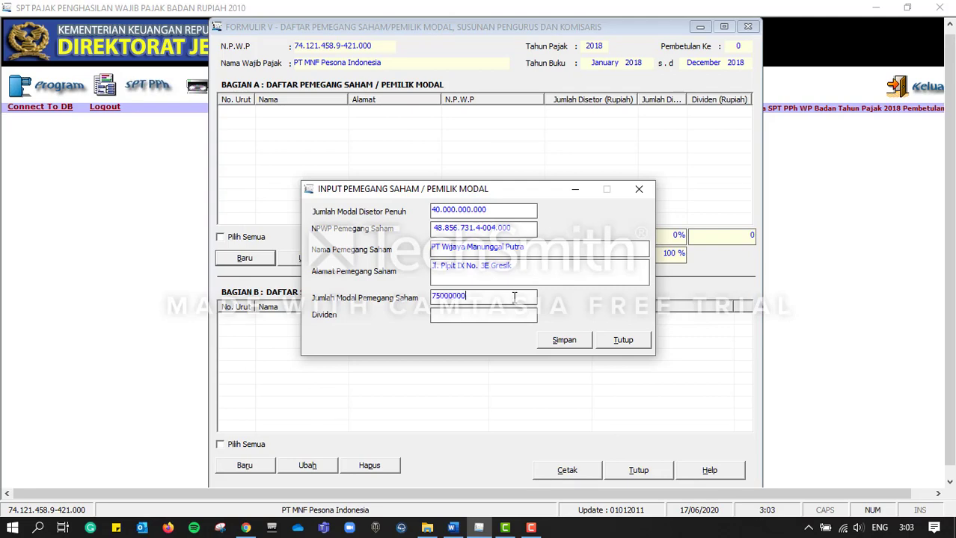
click(525, 313)
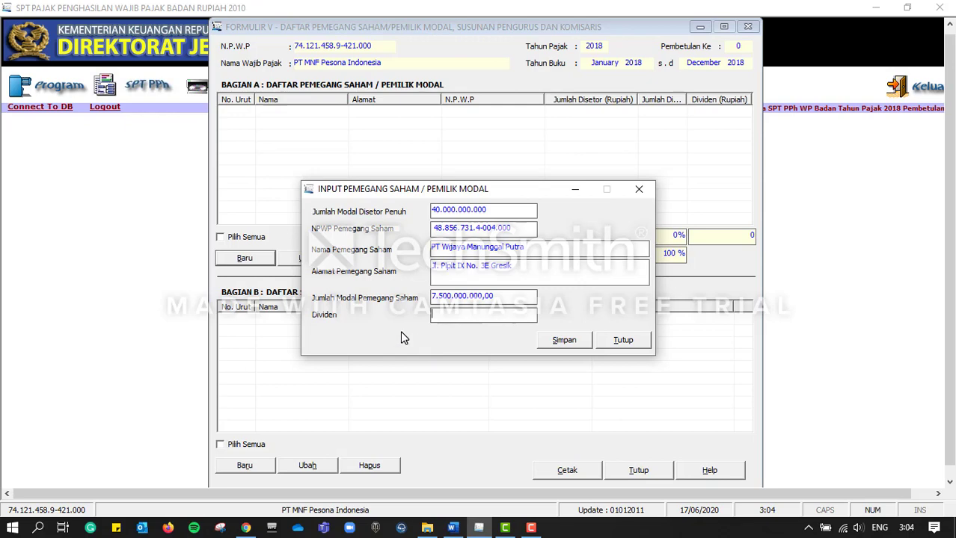
click(554, 343)
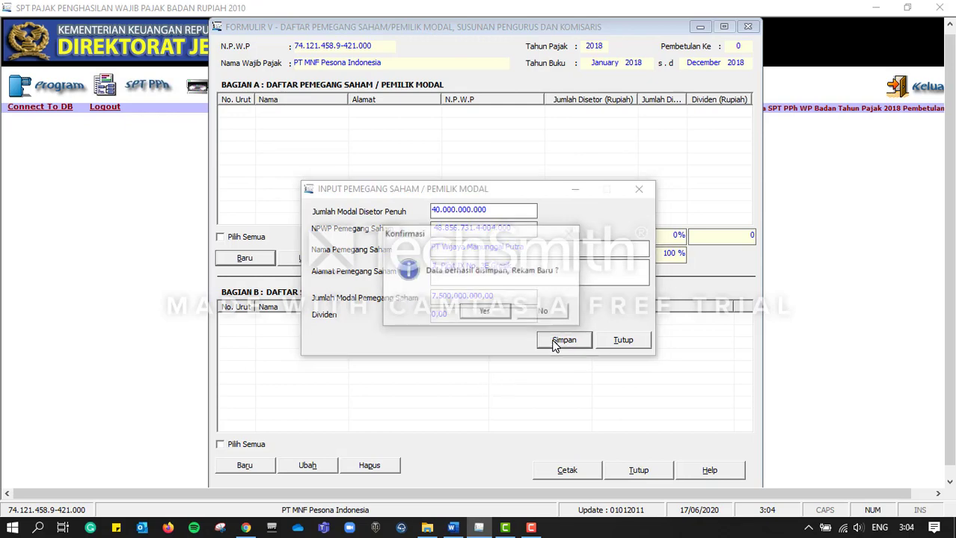
click(479, 314)
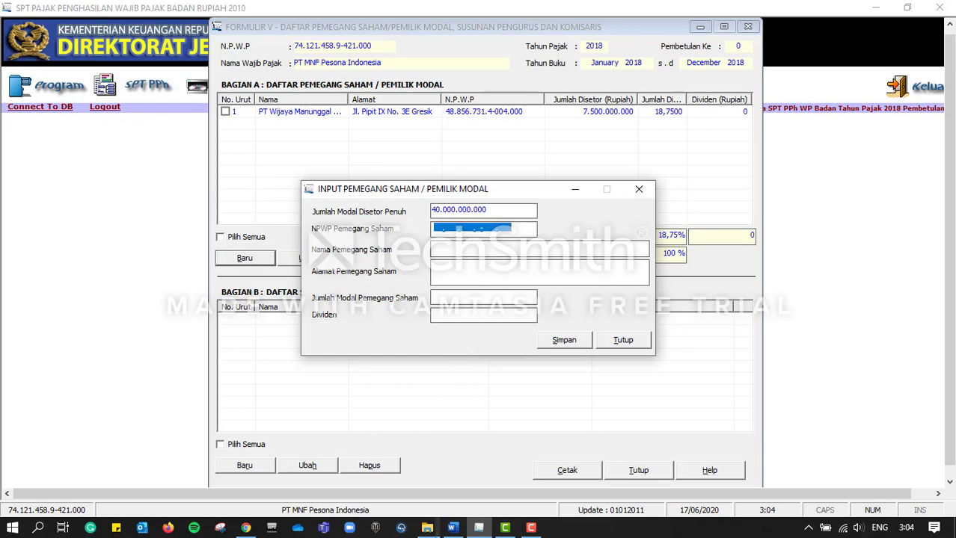
Copy the NPWP of PT OBS System Tech from the Word document into the new entry's NPWP Pemegang Saham
click(452, 528)
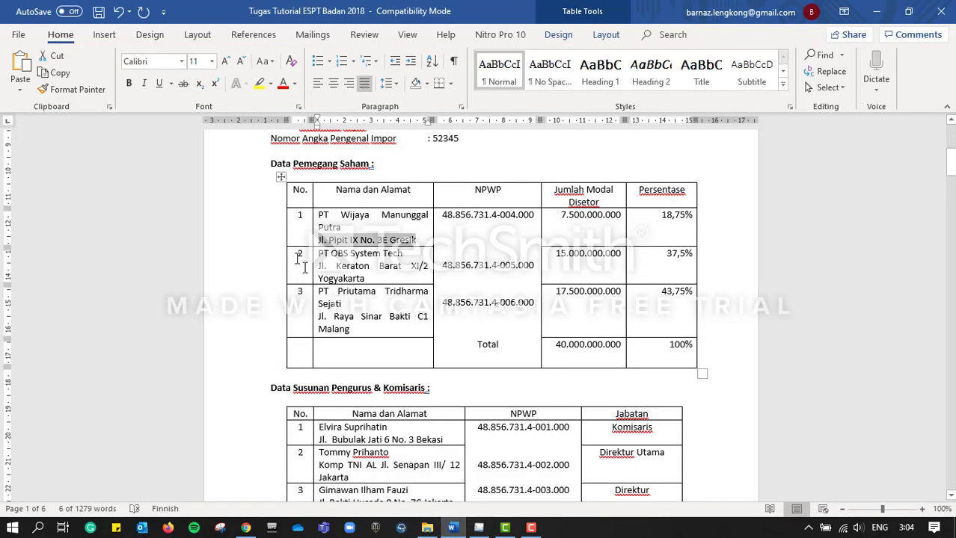
triple_click(444, 266)
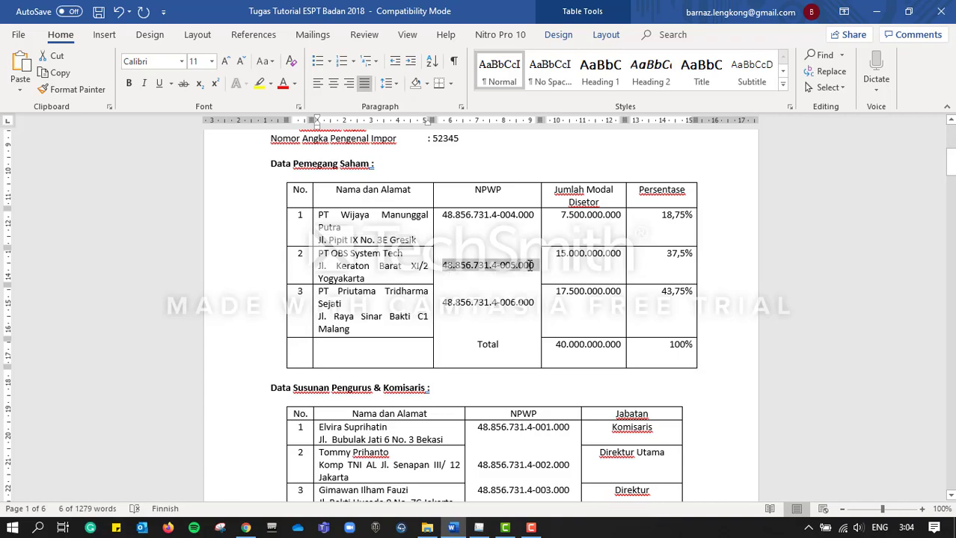
key(ctrl+c)
key(alt+Tab)
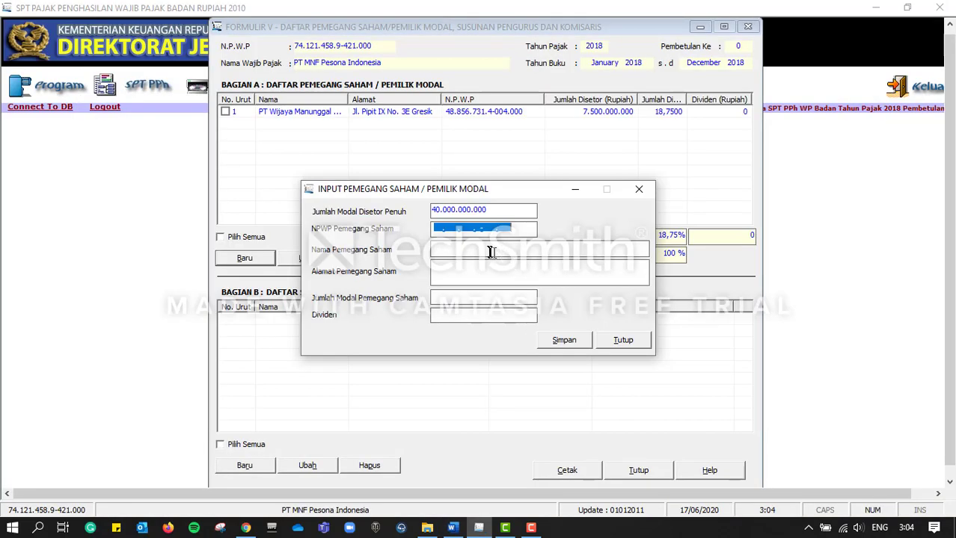
key(ctrl+v)
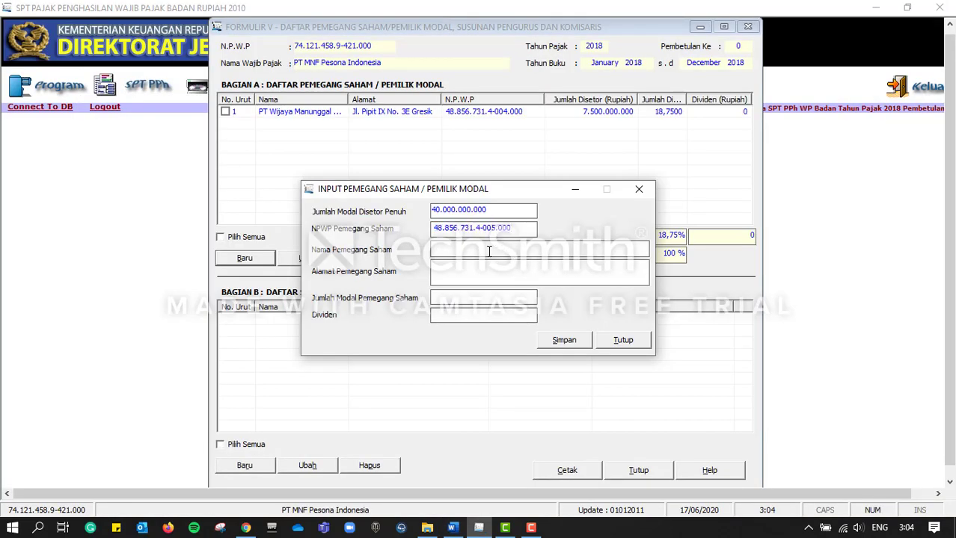
Copy the company name PT OBS System Tech from the Word document into Nama Pemegang Saham
click(453, 528)
click(452, 528)
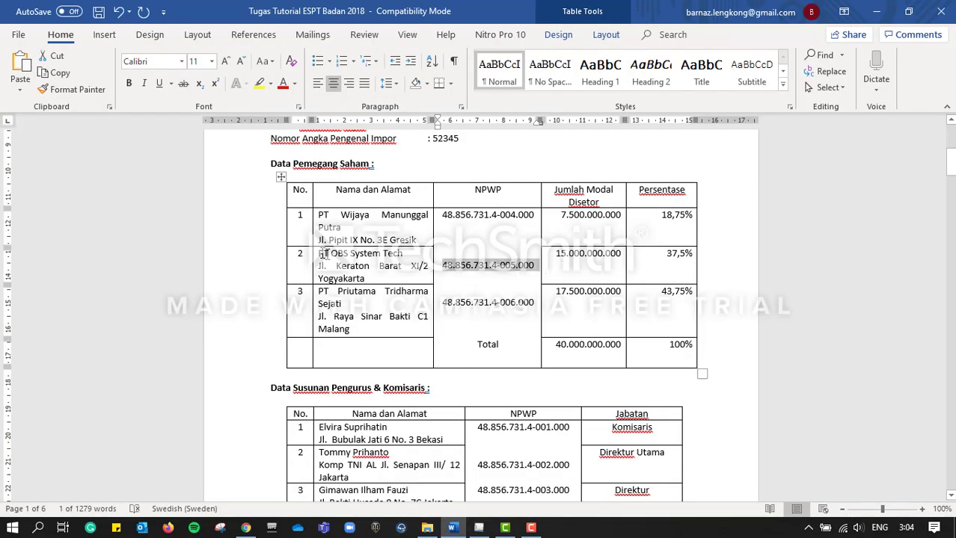
drag(321, 254, 406, 255)
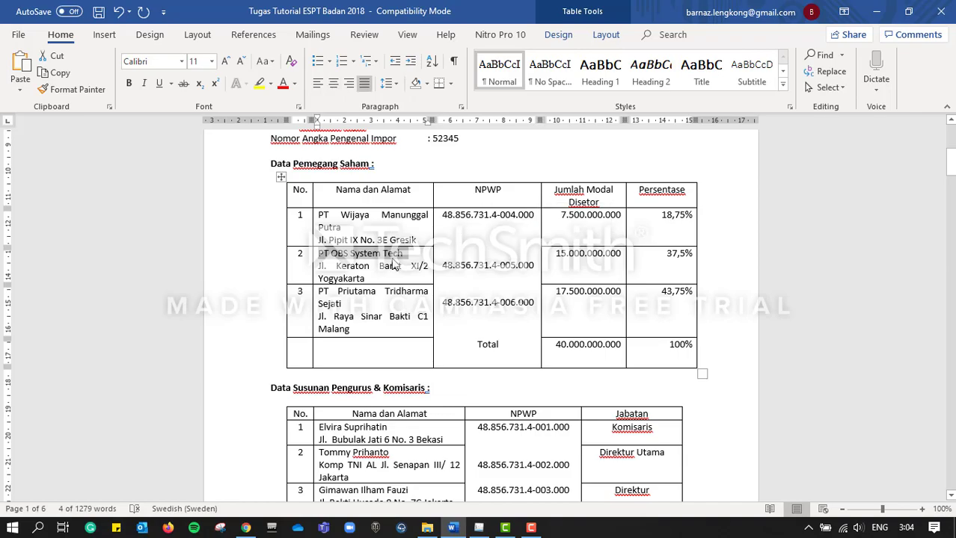
key(alt+Tab)
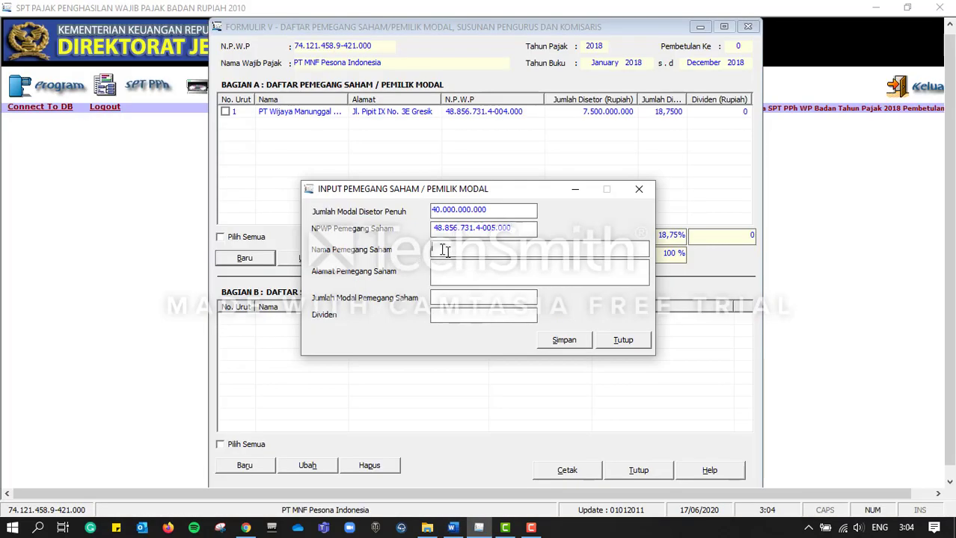
key(ctrl+v)
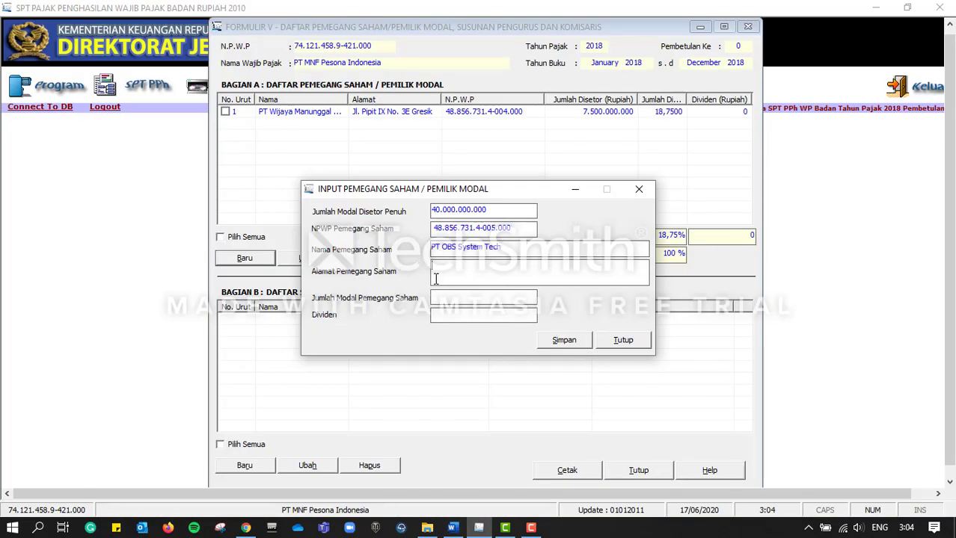
Copy the address of PT OBS System Tech from the Word document into Alamat Pemegang Saham
click(451, 528)
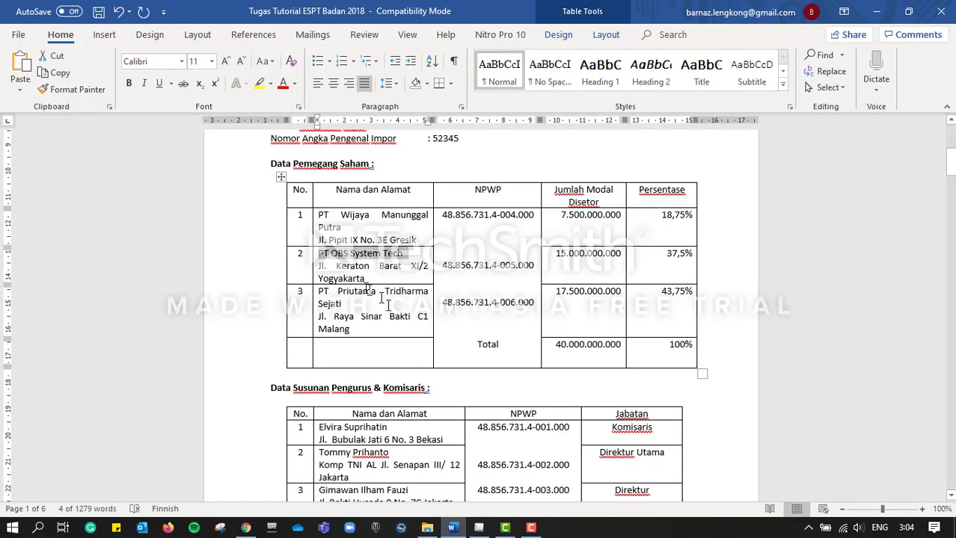
click(321, 258)
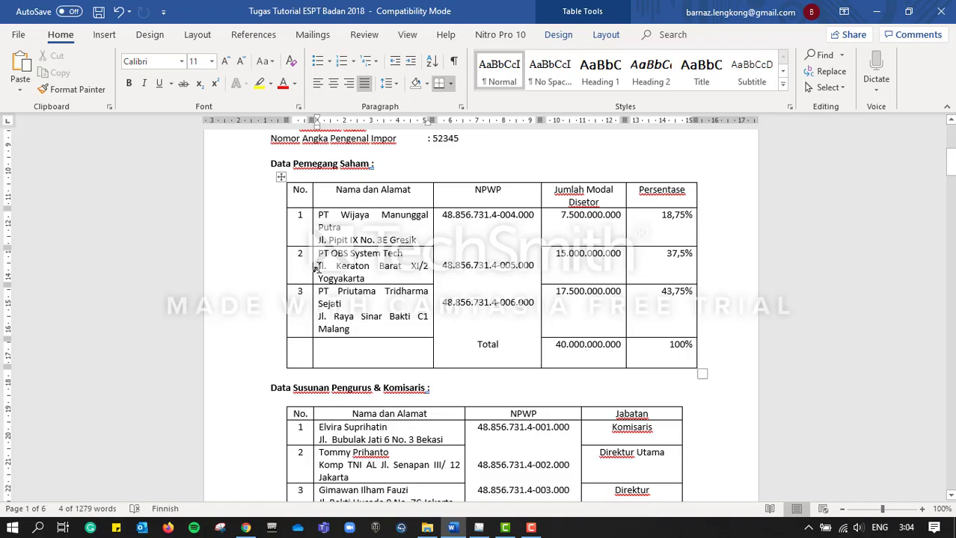
drag(317, 267, 371, 279)
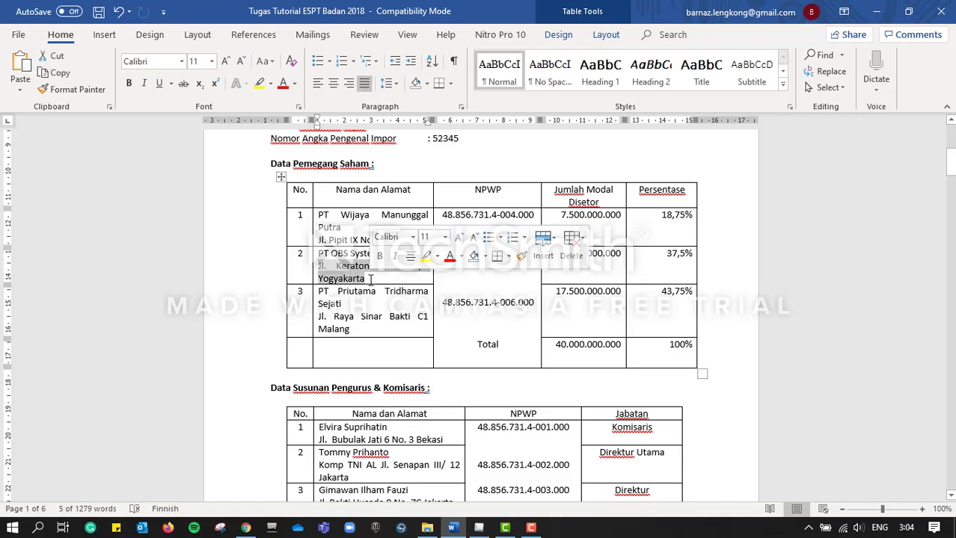
key(ctrl+c)
key(alt+Tab)
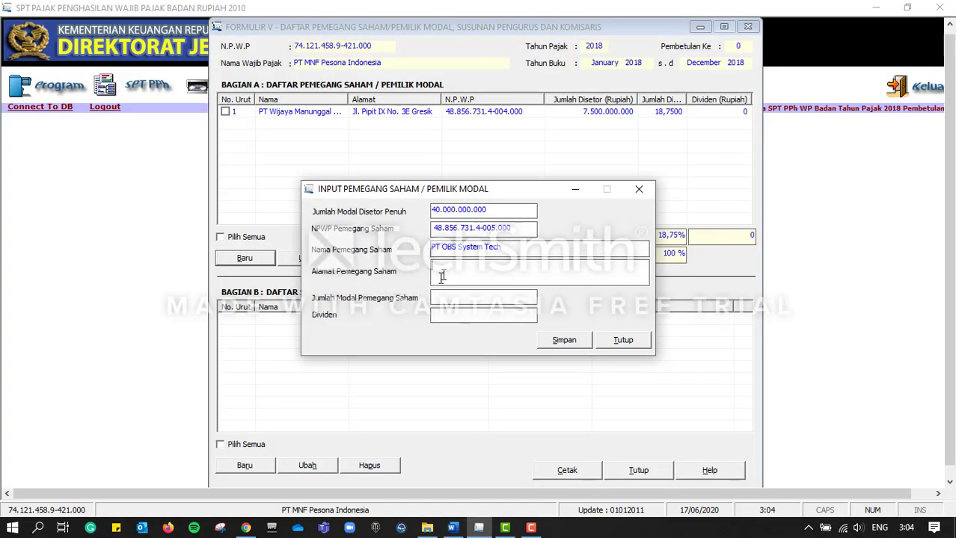
key(ctrl+v)
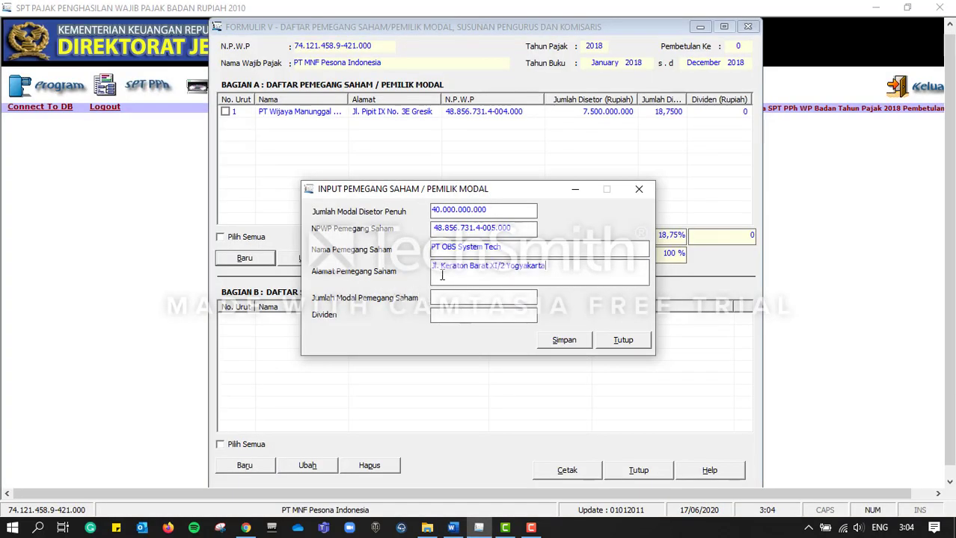
Set Jumlah Modal Pemegang Saham to 15.000.000.000 from the Word document, then save the second shareholder and agree to record a new one
click(449, 528)
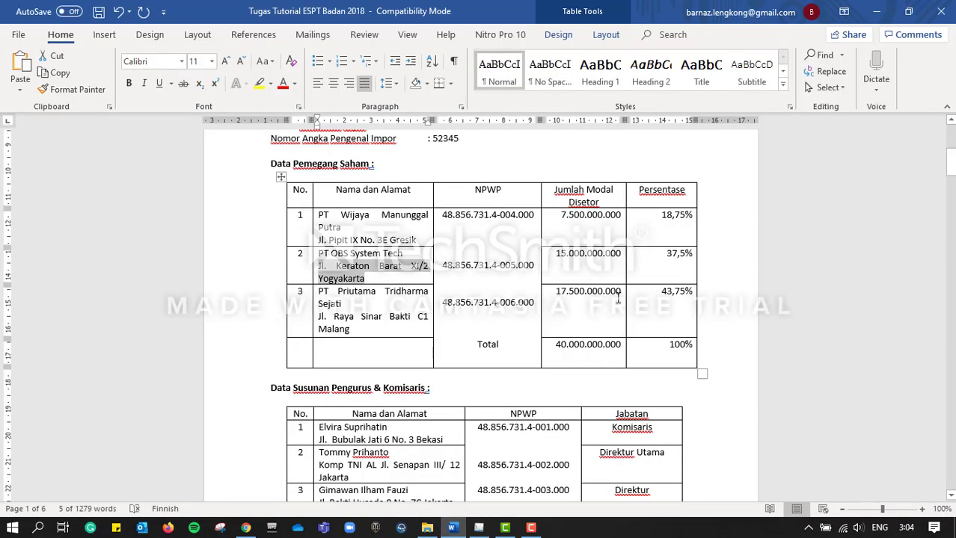
key(alt+Tab)
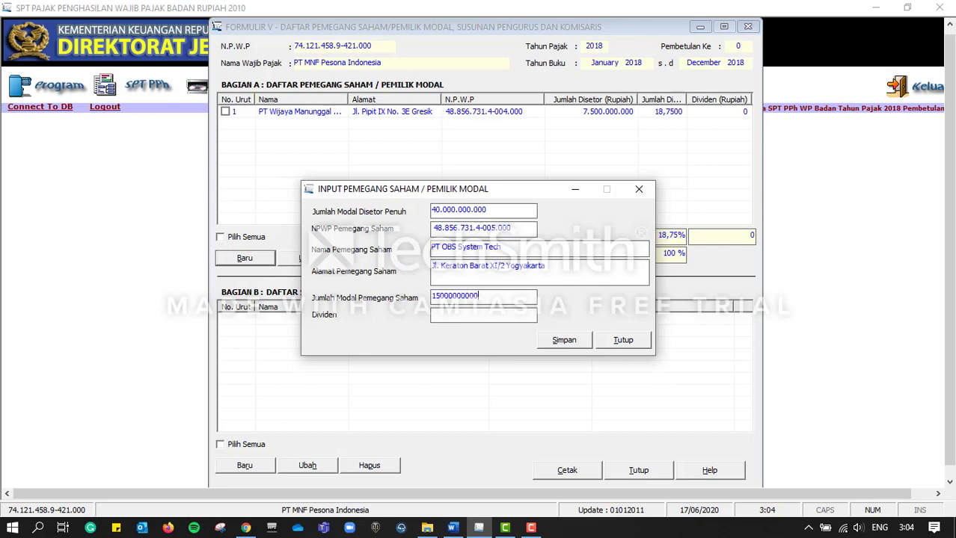
click(528, 312)
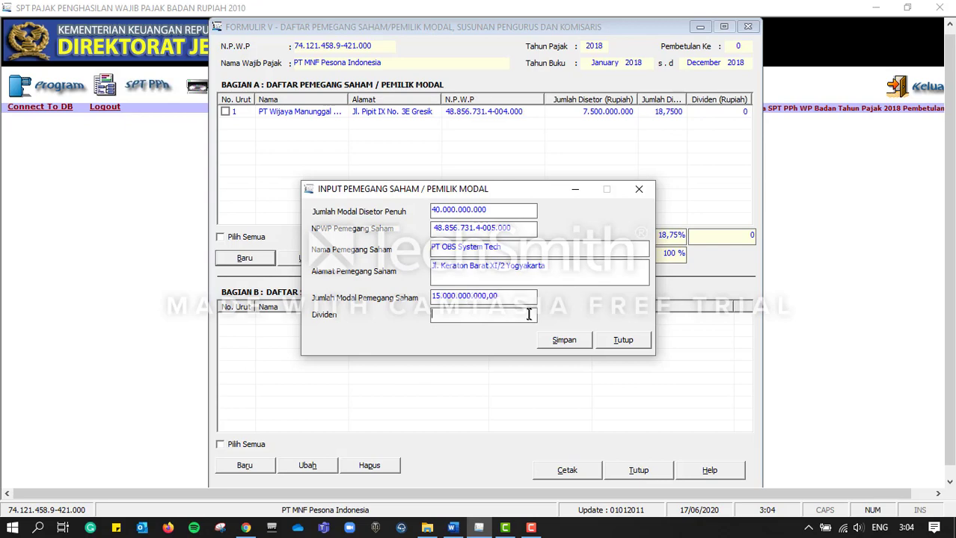
click(562, 348)
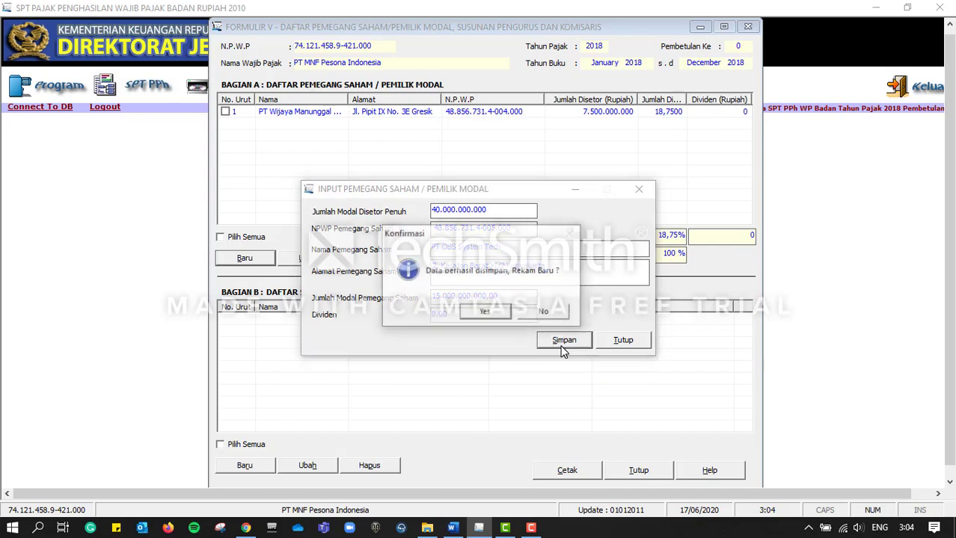
click(482, 312)
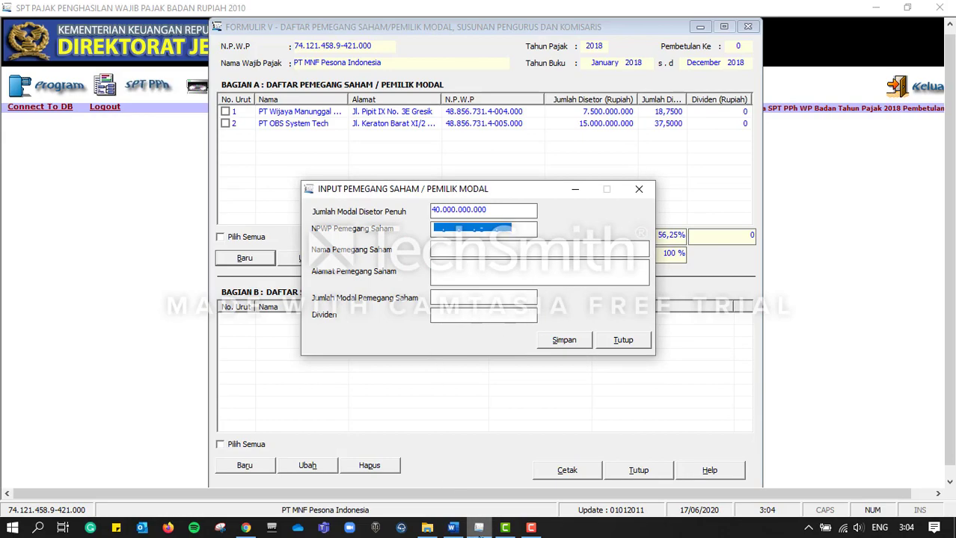
Copy the company name PT Priutama Tridharma Sejati from the Word document into the new entry's Nama Pemegang Saham
click(462, 528)
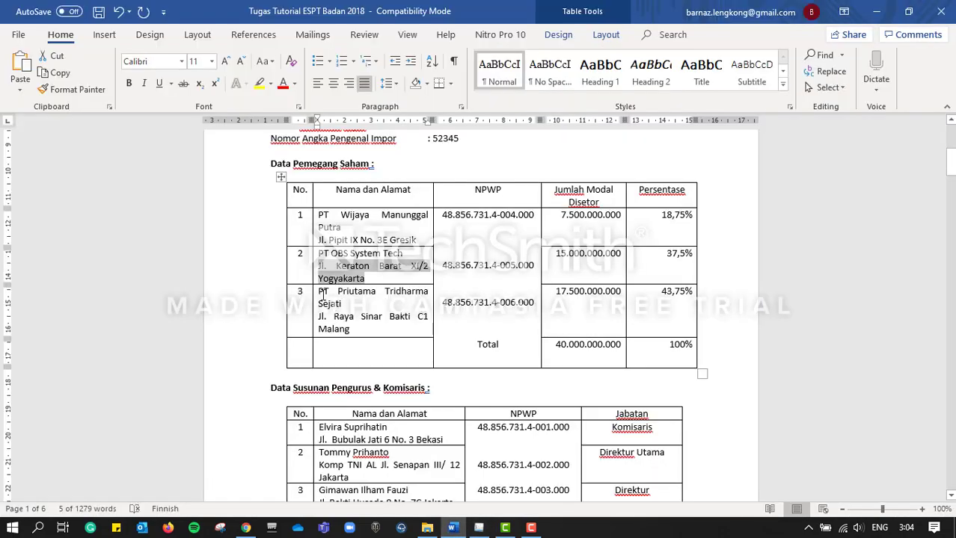
drag(323, 296, 339, 307)
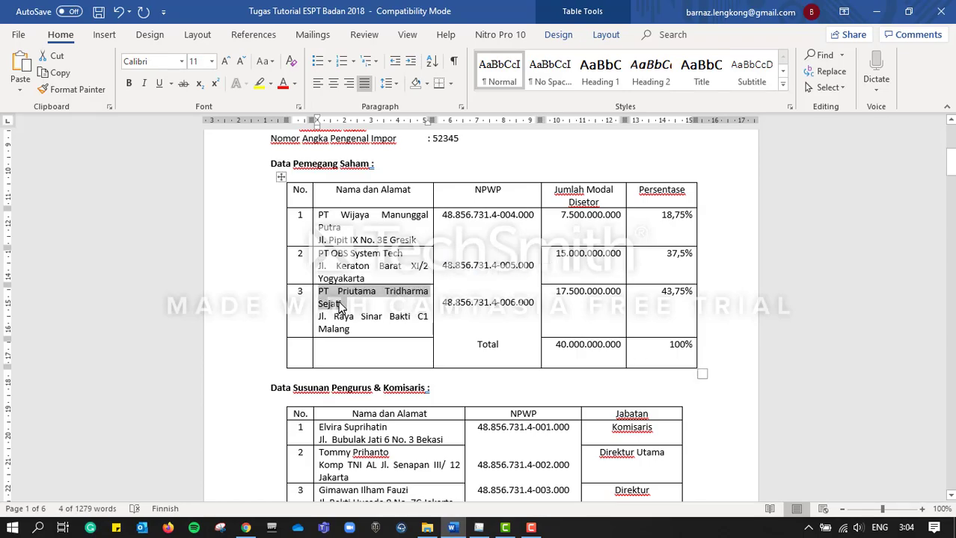
key(alt+Tab)
click(468, 248)
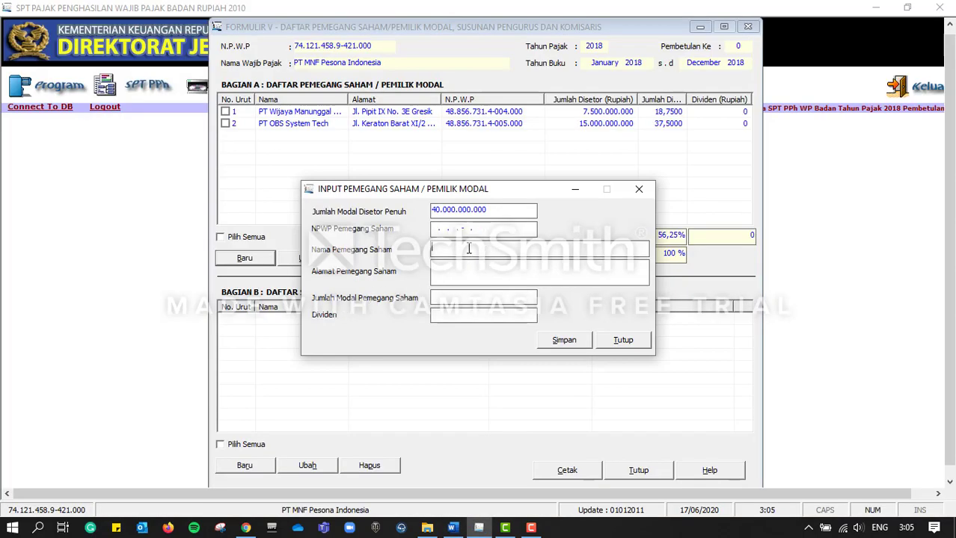
key(ctrl+v)
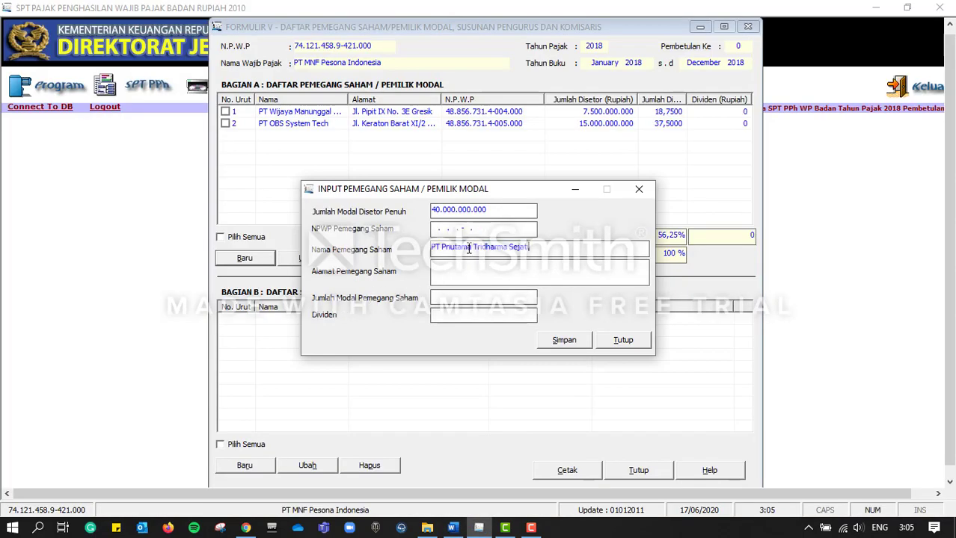
Copy the NPWP of PT Priutama Tridharma Sejati from the Word document into NPWP Pemegang Saham
click(449, 525)
drag(446, 303, 535, 305)
key(alt+Tab)
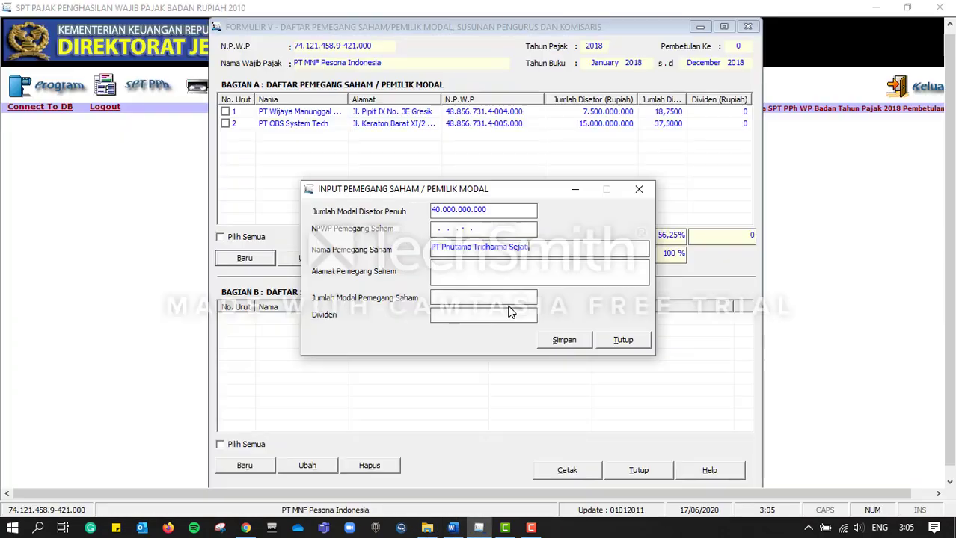
click(435, 230)
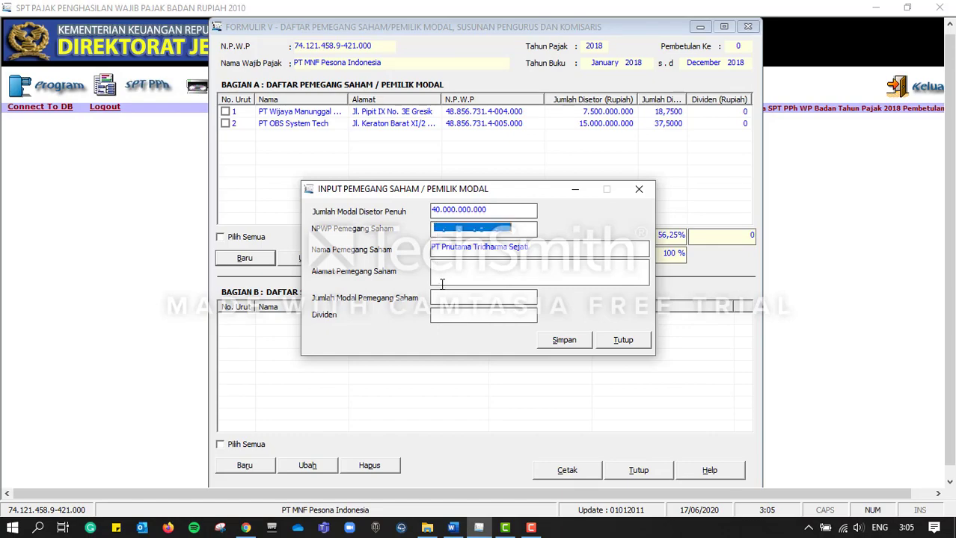
key(ctrl+v)
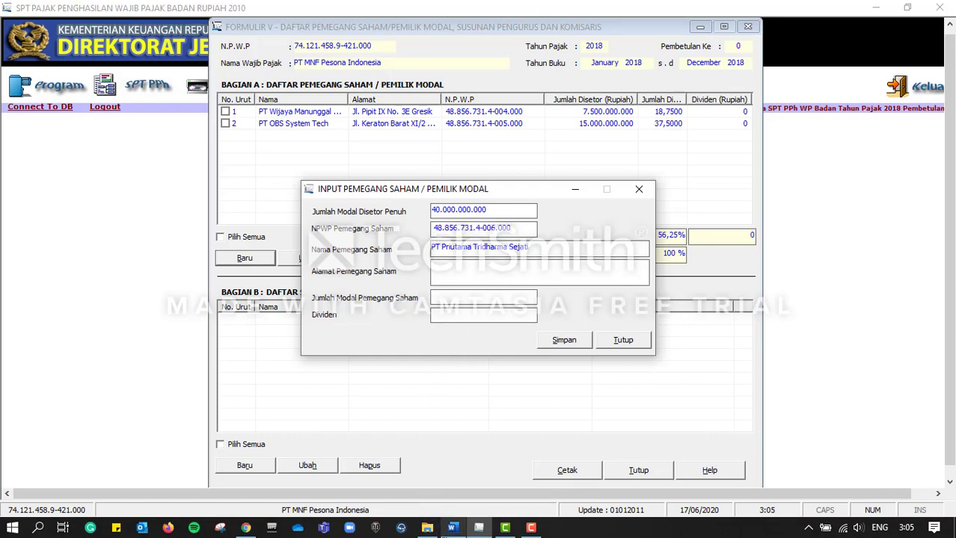
Copy the address of PT Priutama Tridharma Sejati from the Word document into Alamat Pemegang Saham
click(452, 528)
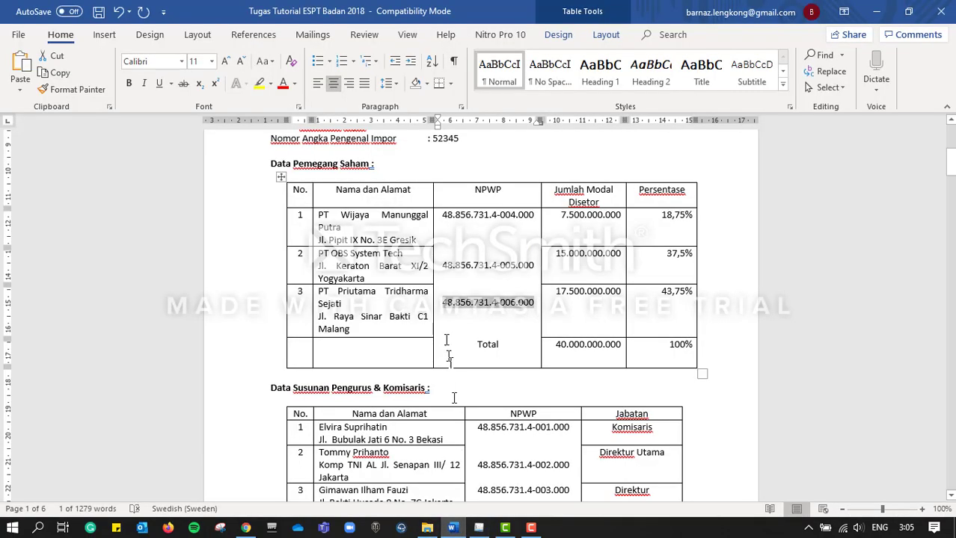
click(314, 317)
click(314, 317)
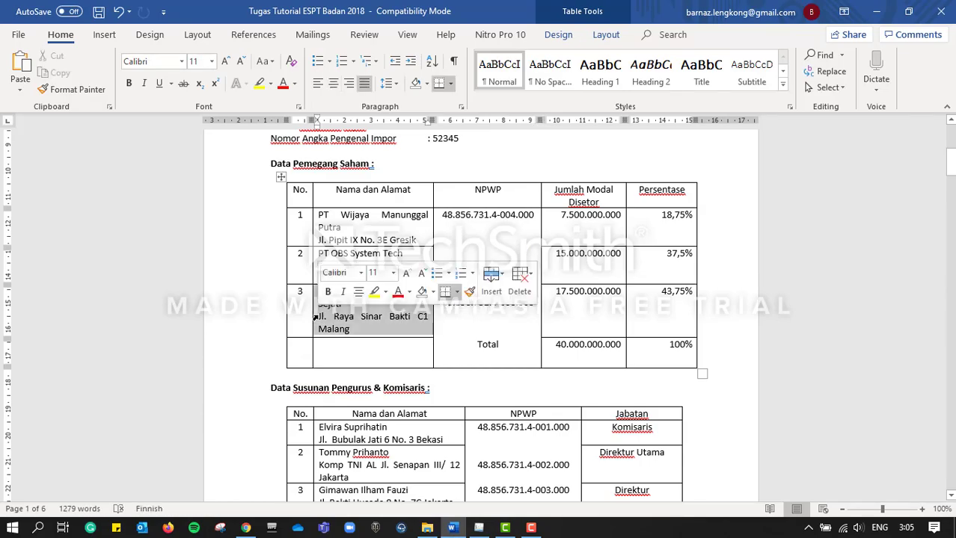
click(321, 319)
drag(320, 316, 351, 332)
key(ctrl+c)
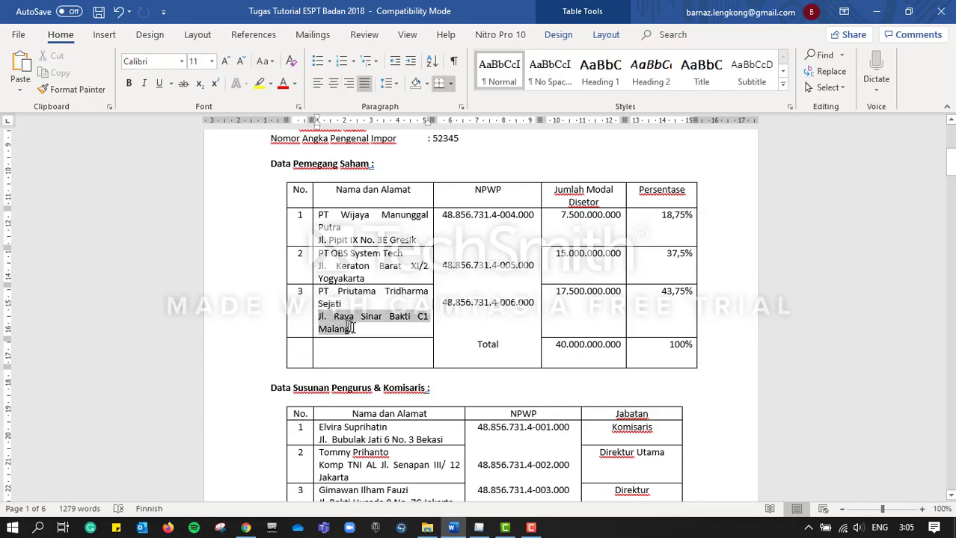
key(alt)
key(alt+Tab)
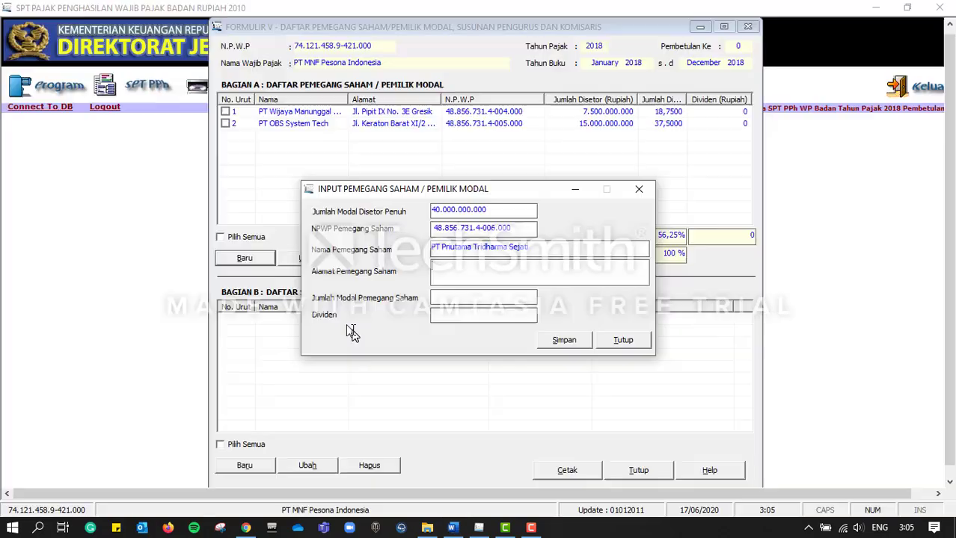
key(Tab)
key(ctrl+v)
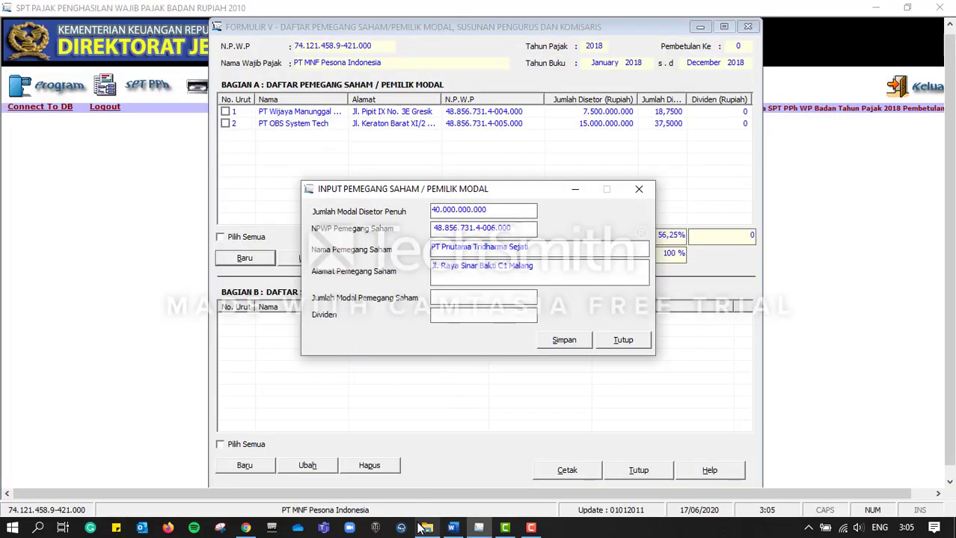
Set Jumlah Modal Pemegang Saham to 17.500.000.000 from the Word document, then save the third shareholder and decline recording another
click(451, 528)
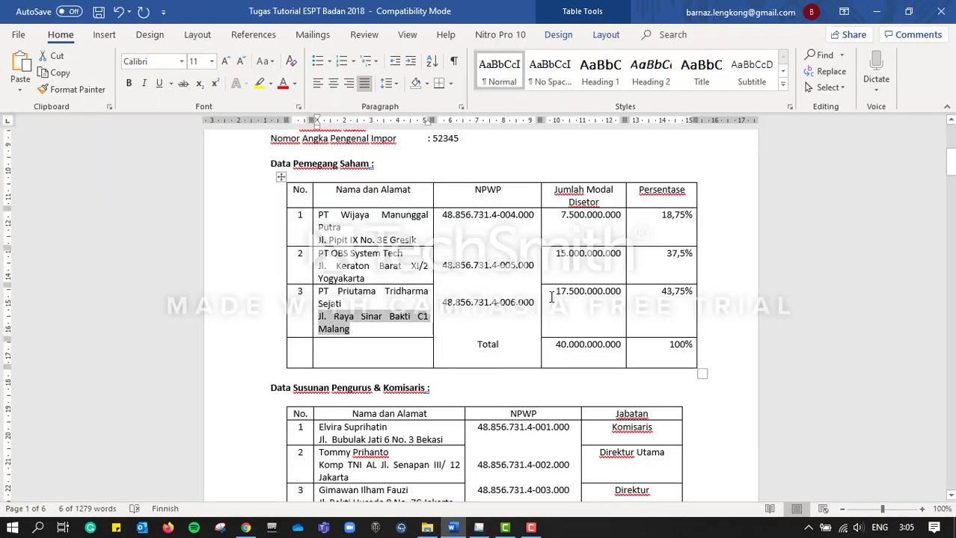
key(alt+Tab)
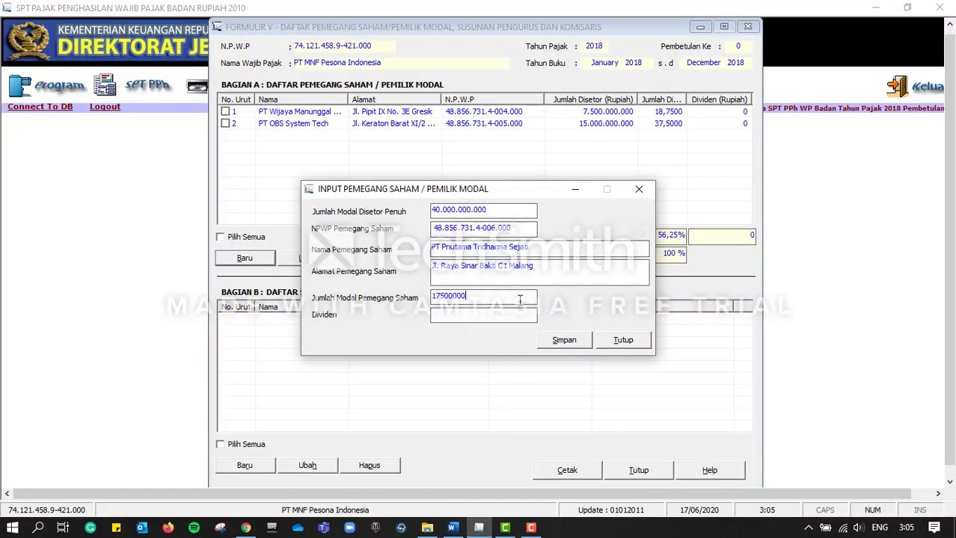
click(558, 341)
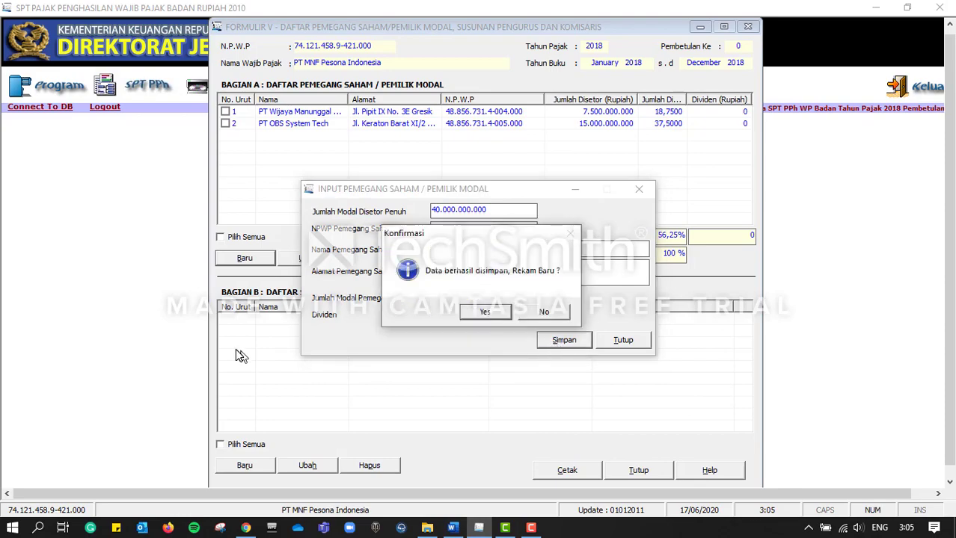
click(544, 312)
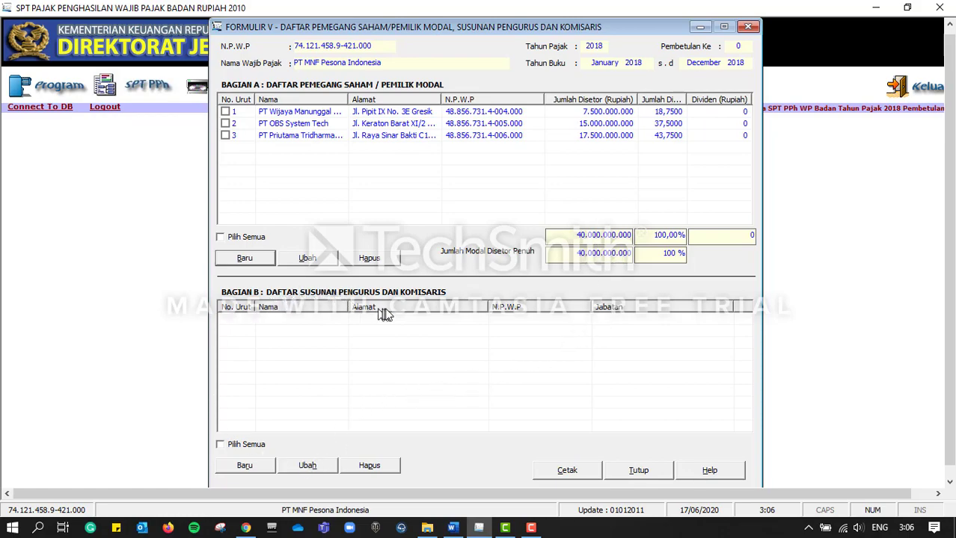
Start a new entry in Bagian B's management and commissioner list and copy the Komisaris's NPWP from the Word document into N.P.W.P
click(452, 528)
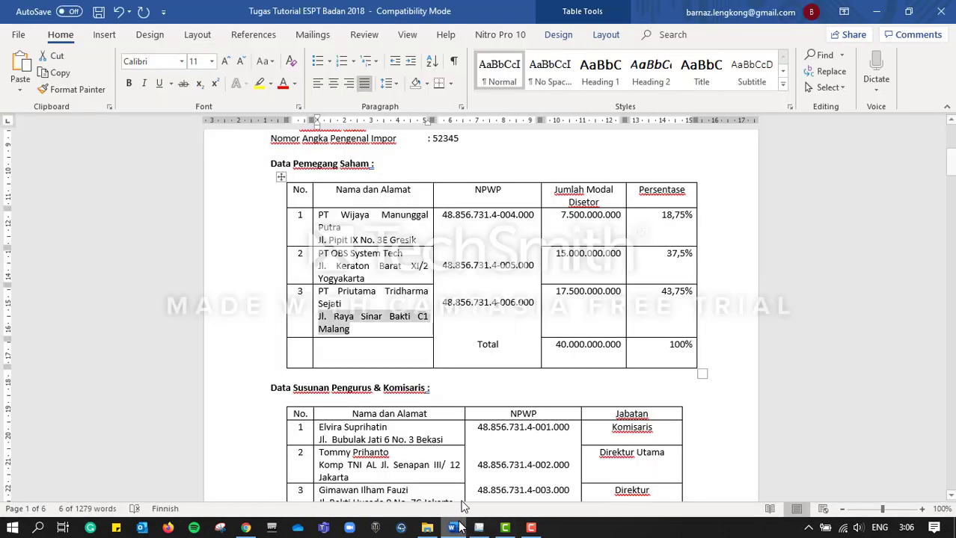
scroll(467, 308, down, 2)
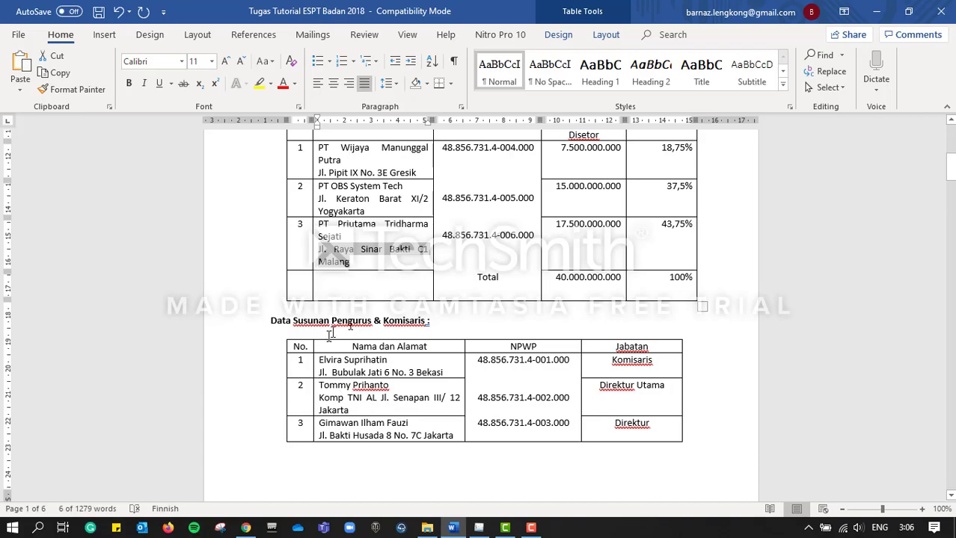
click(478, 528)
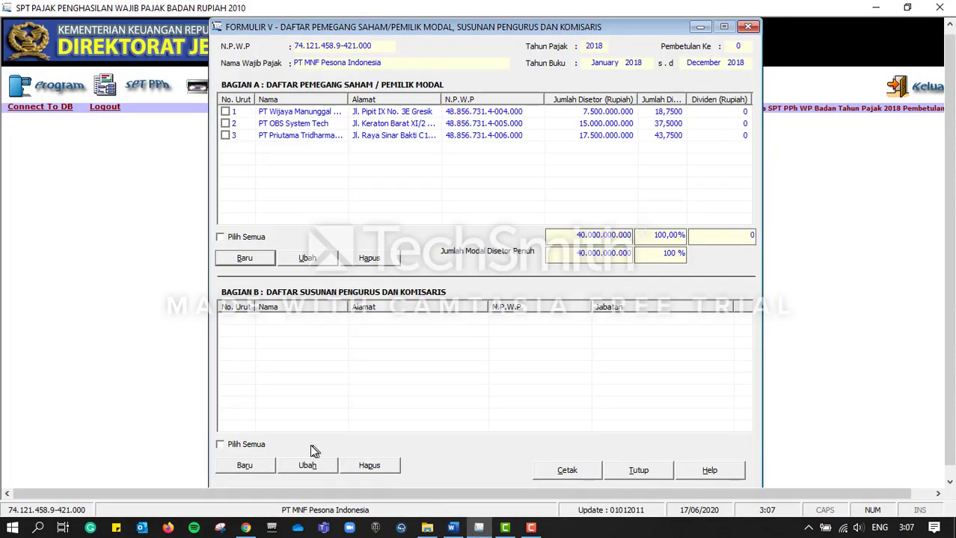
click(268, 467)
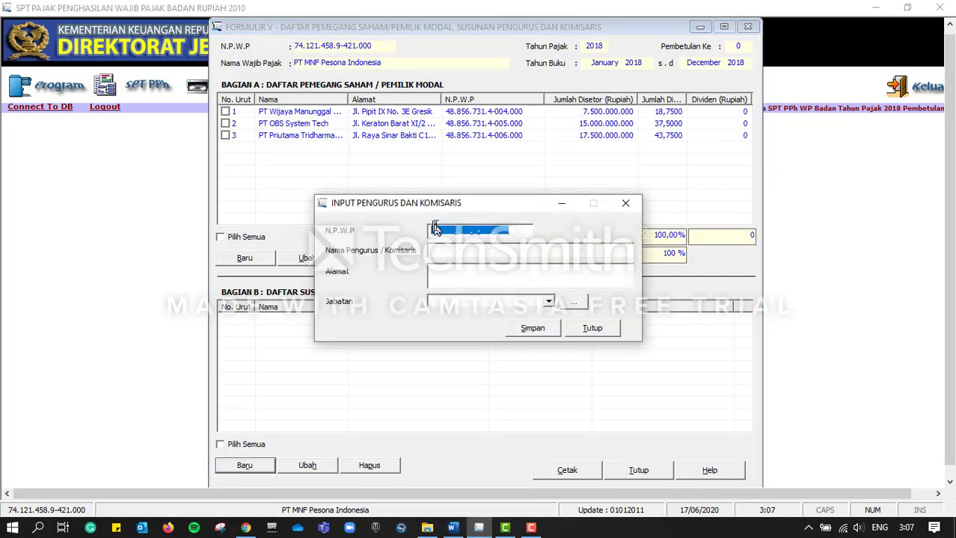
click(452, 527)
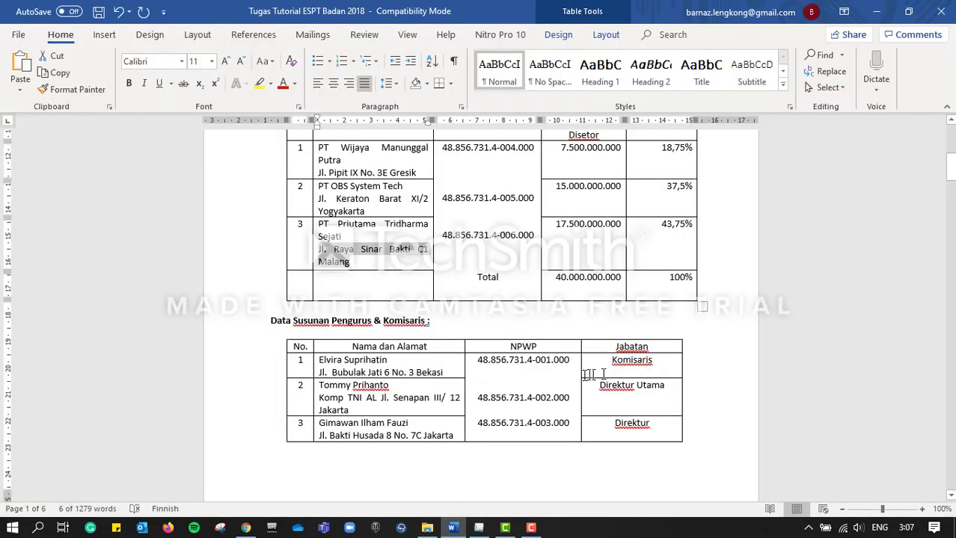
drag(478, 364, 557, 367)
key(ctrl+c)
key(alt+Tab)
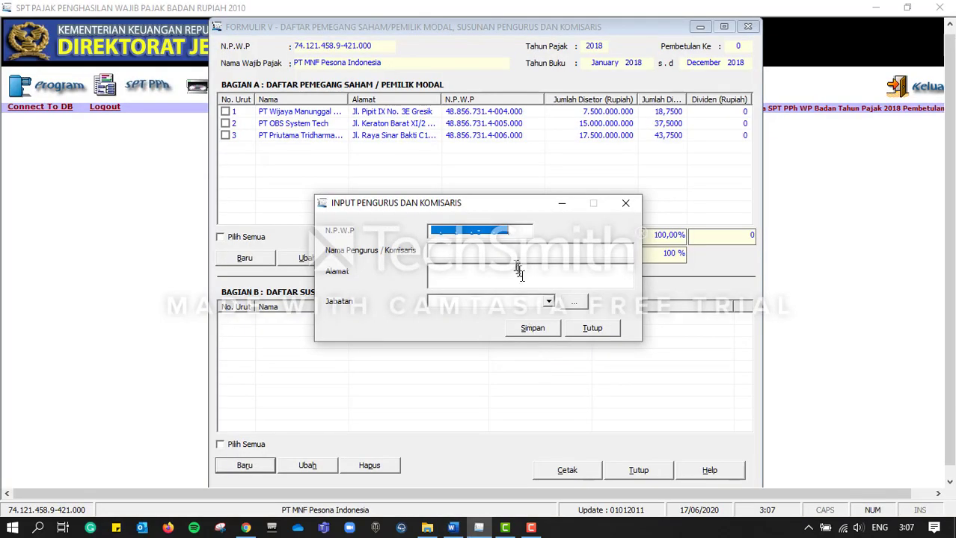
key(ctrl+v)
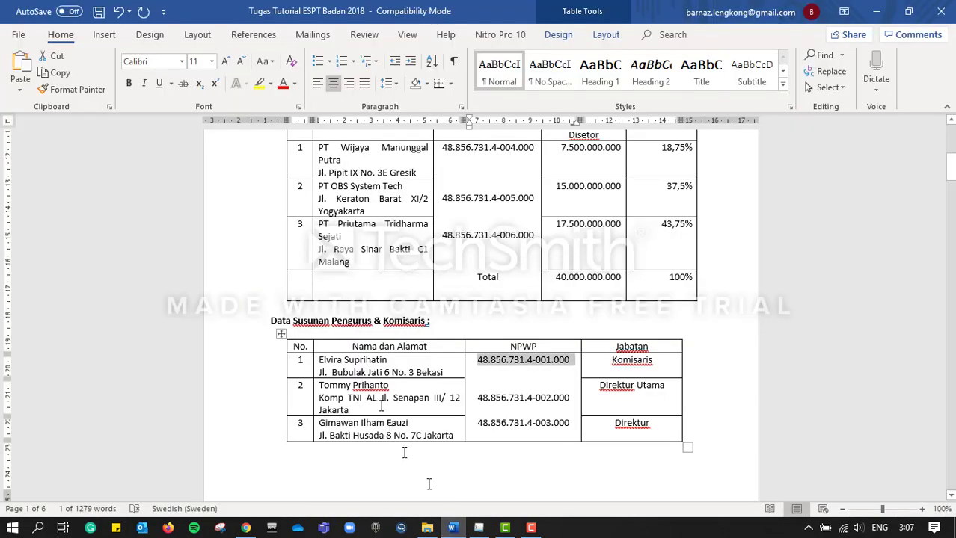
Copy the Komisaris's name from the Word document into Nama Pengurus / Komisaris
key(alt+Tab)
drag(320, 360, 387, 363)
key(ctrl+c)
key(alt+Tab)
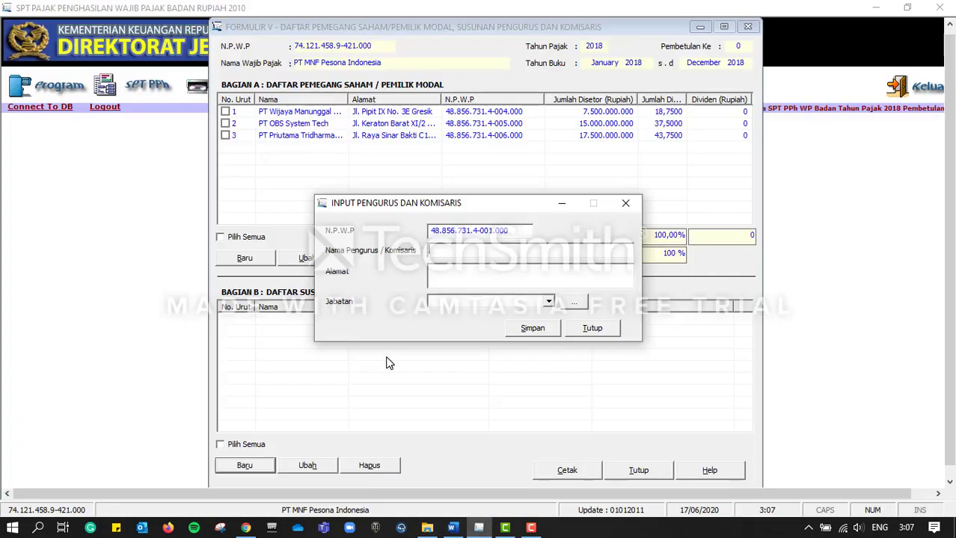
key(ctrl+v)
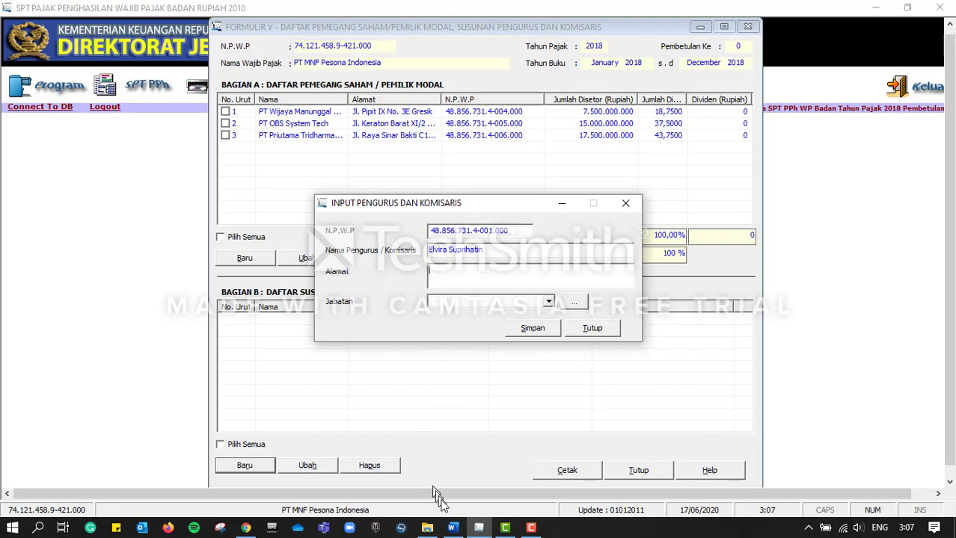
Copy the Komisaris's address from the Word document into Alamat
click(452, 528)
key(alt+Tab)
key(ctrl+v)
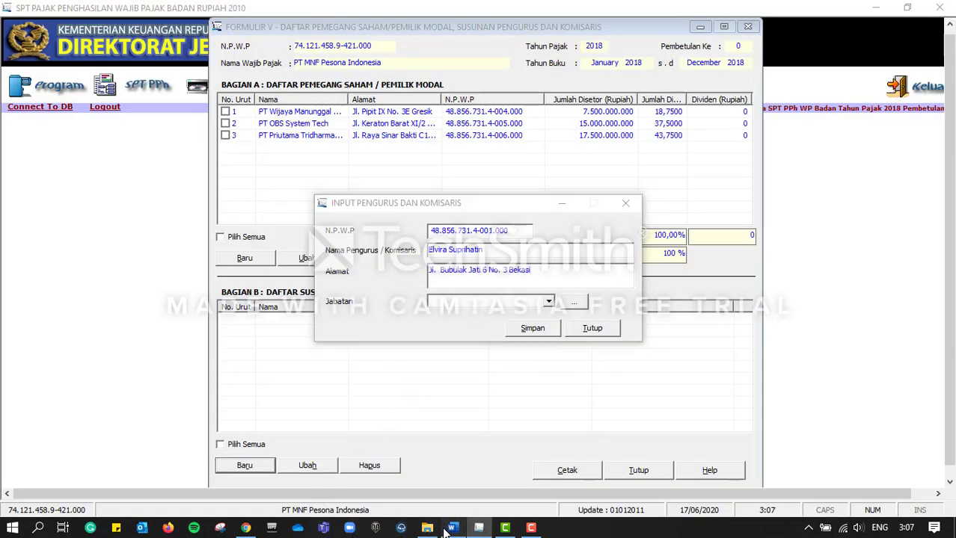
Set the first entry's Jabatan to Komisaris, then save it and accept recording another entry
key(alt+Tab)
key(alt+Tab)
click(549, 302)
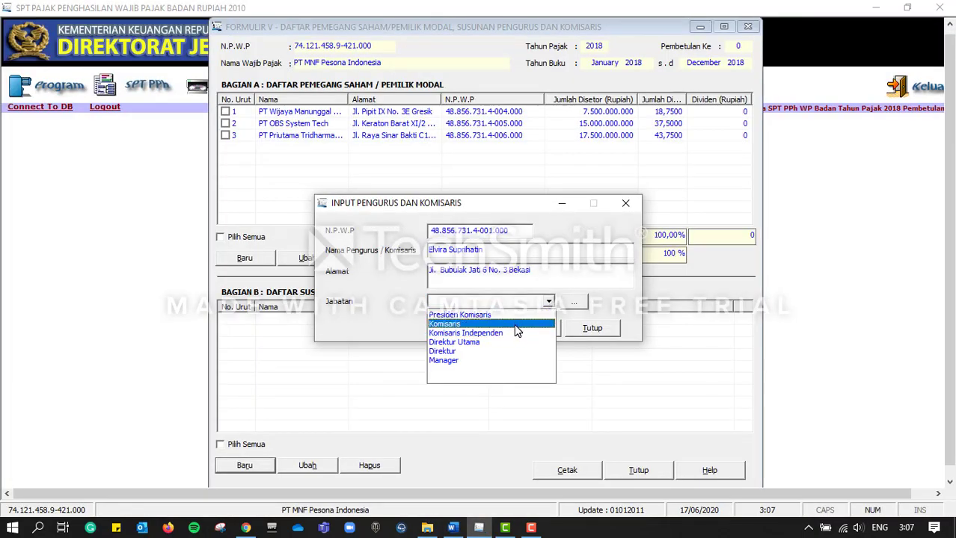
click(523, 324)
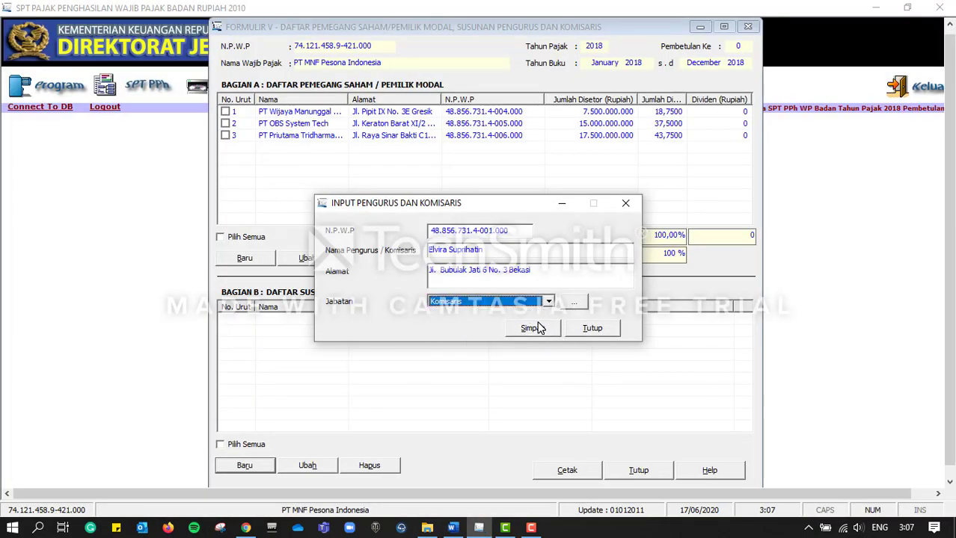
click(539, 328)
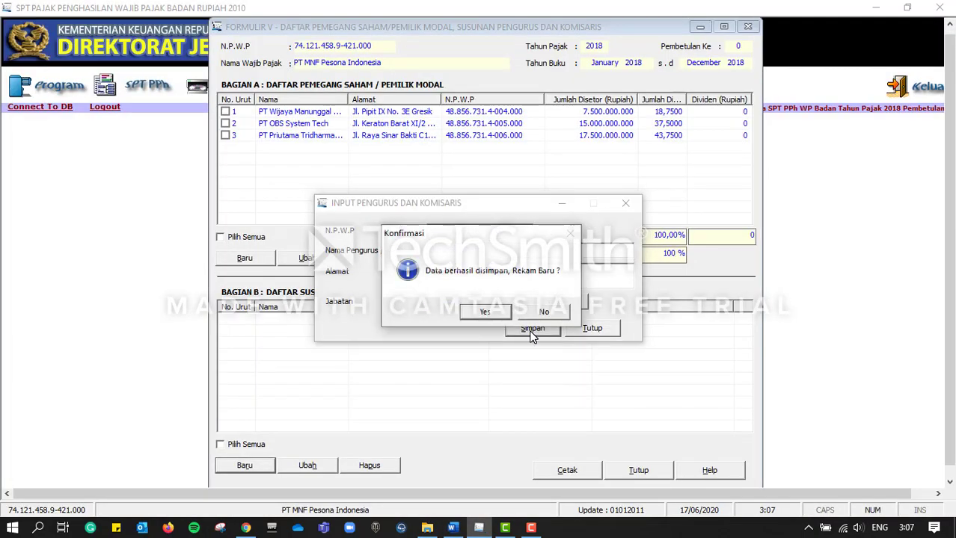
click(484, 311)
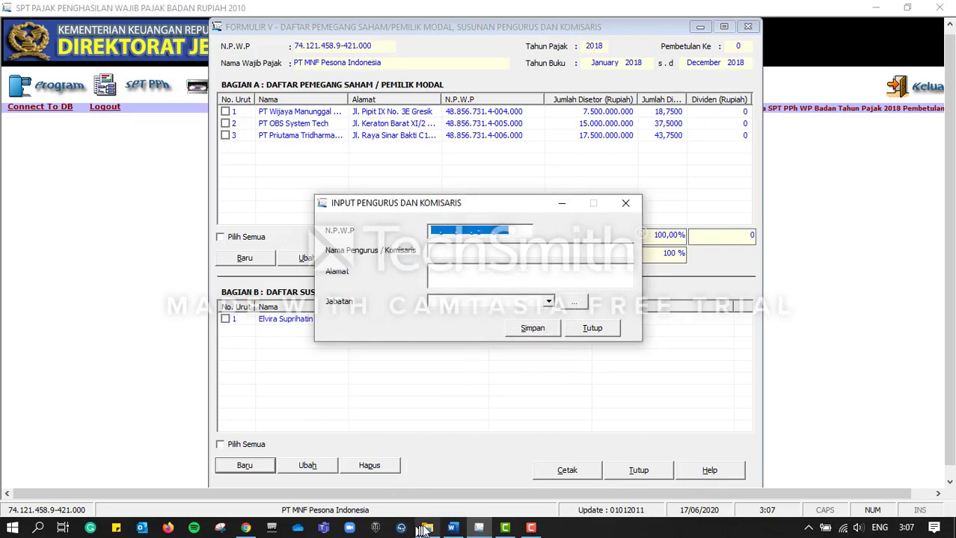
Copy the Direktur Utama's NPWP from the Word document into the second entry's N.P.W.P
click(452, 529)
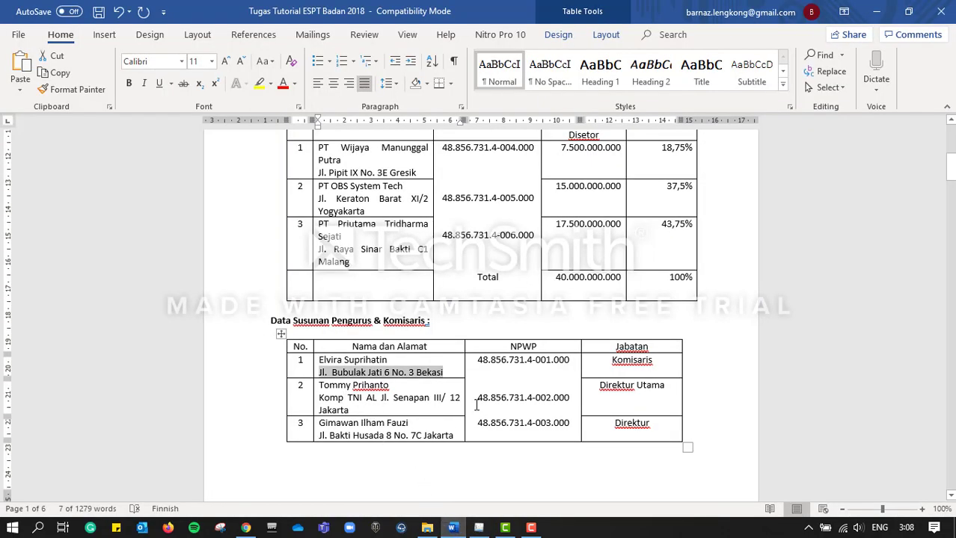
drag(477, 403, 562, 403)
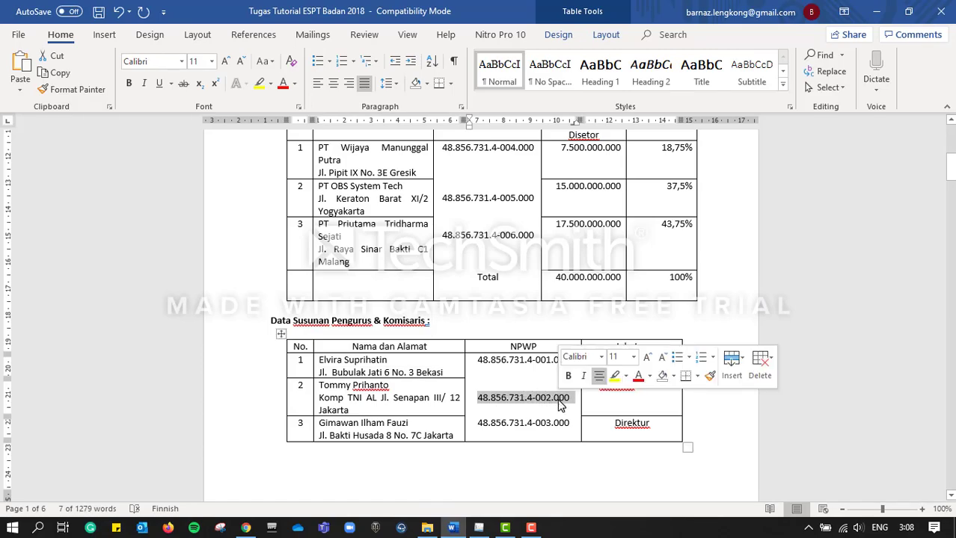
key(ctrl+c)
key(alt+Tab)
key(ctrl+v)
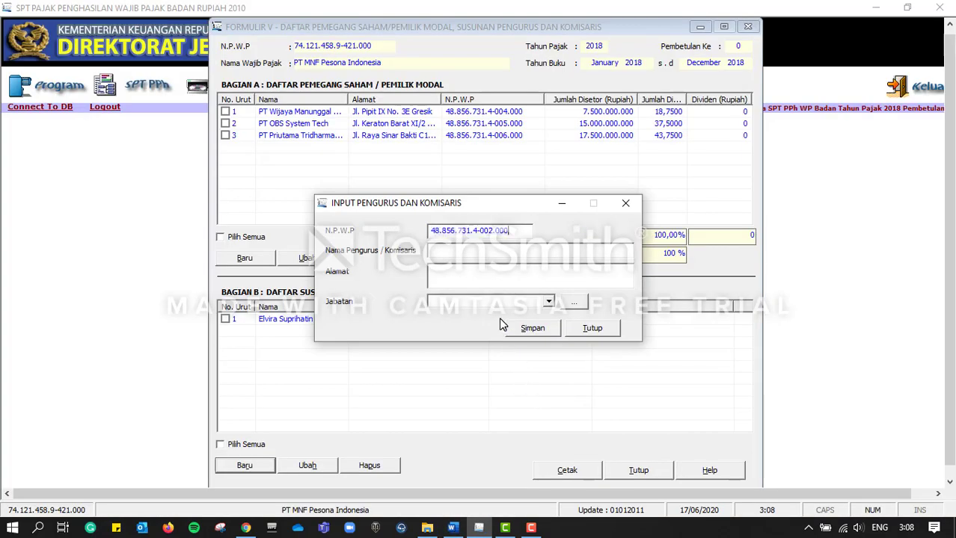
Copy the Direktur Utama's name from the Word document into Nama Pengurus / Komisaris
key(alt+Tab)
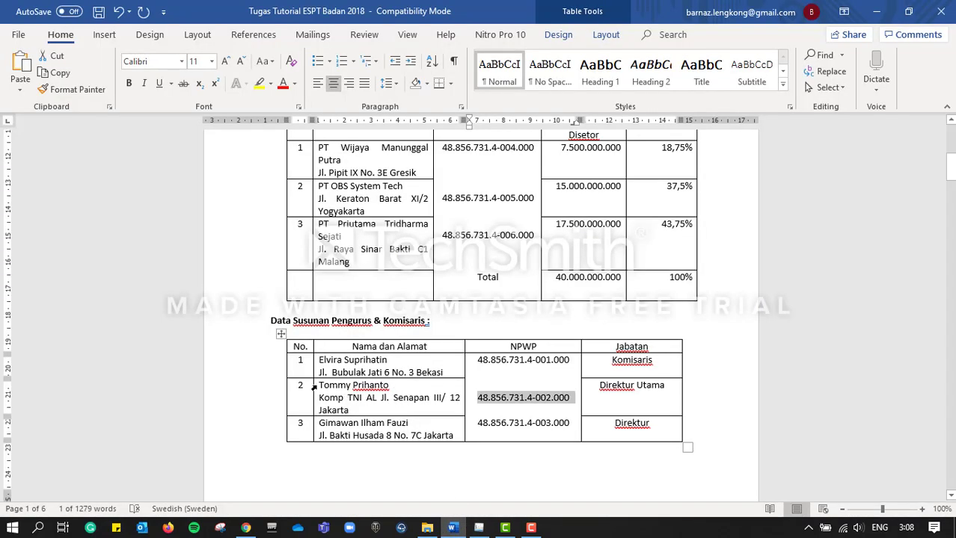
drag(319, 385, 391, 385)
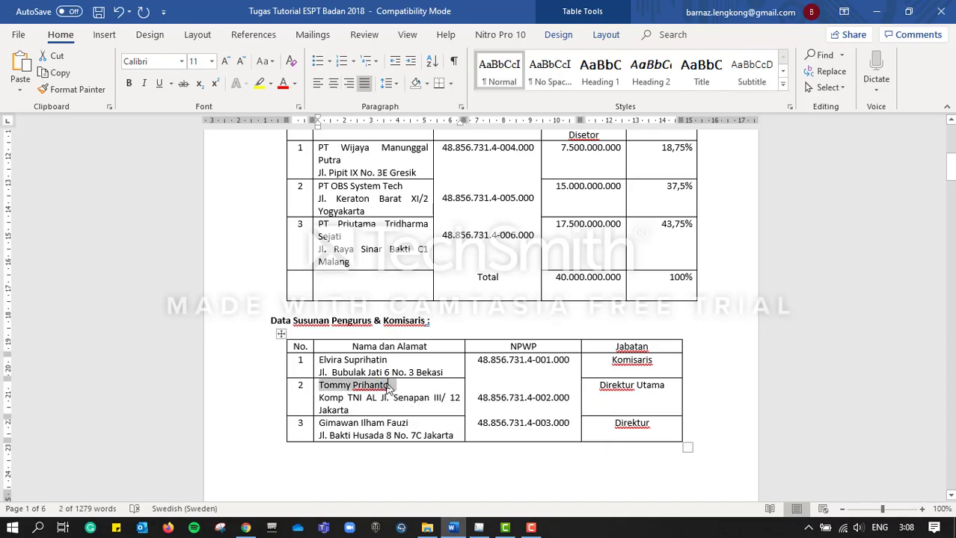
key(alt+Tab)
click(464, 250)
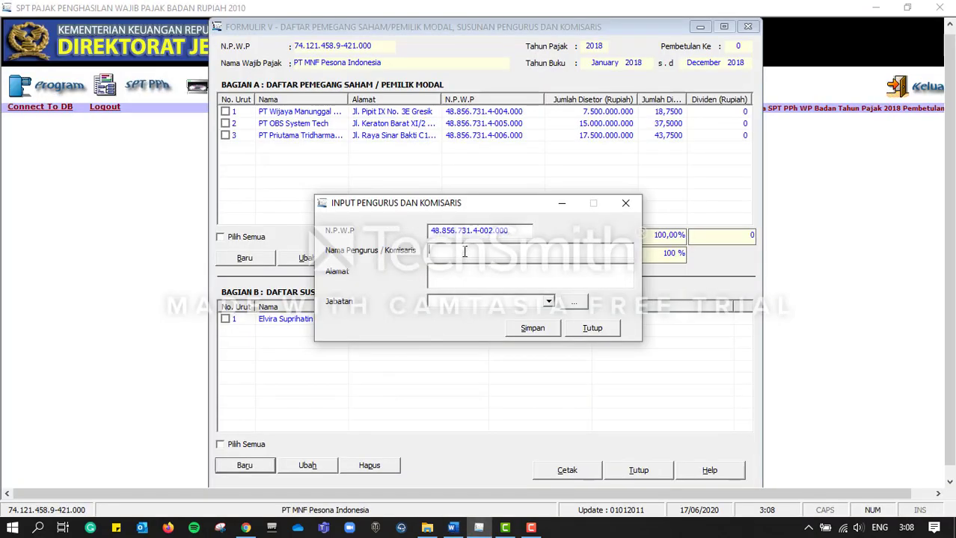
key(ctrl+v)
Copy the Direktur Utama's address from the Word document into Alamat
click(482, 530)
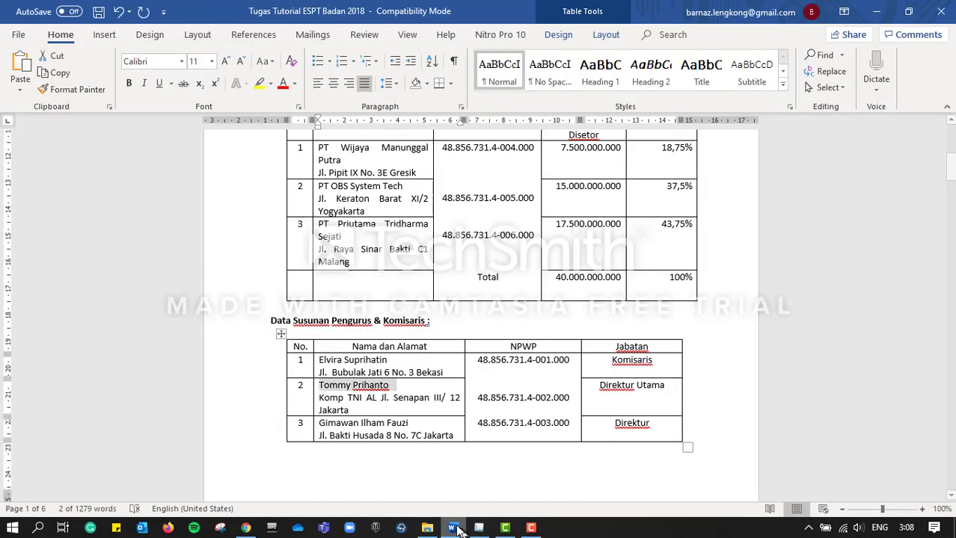
drag(320, 398, 345, 412)
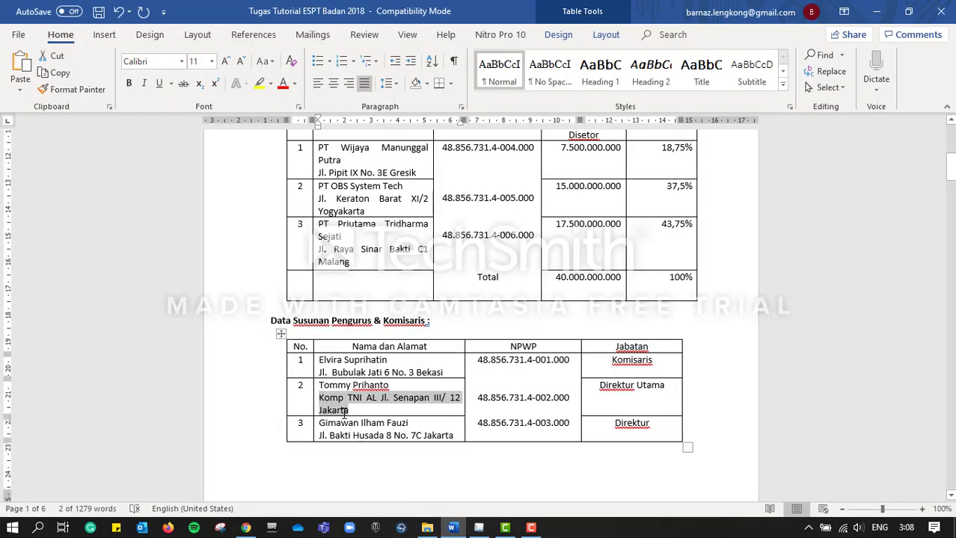
key(alt+Tab)
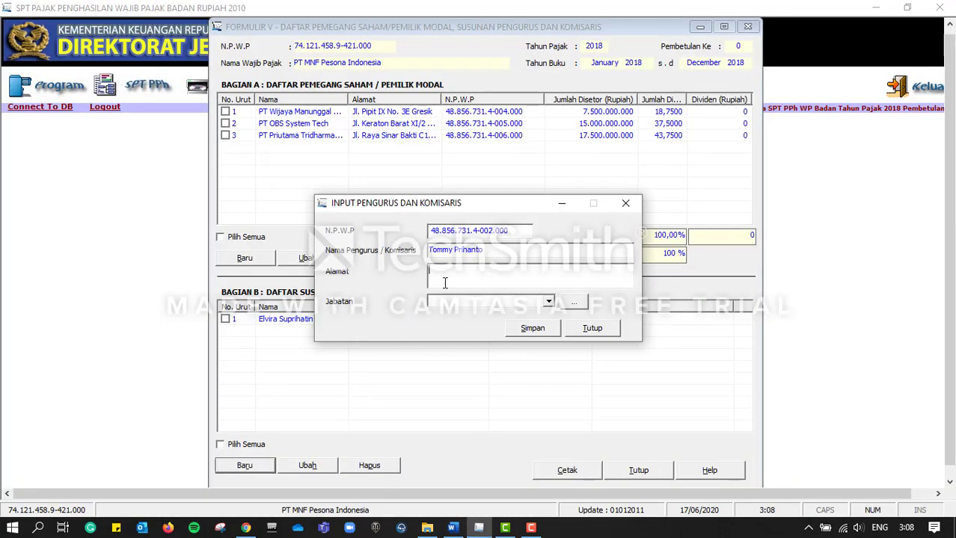
key(ctrl+v)
Set the second entry's Jabatan to Direktur Utama, then save it and accept recording another entry
click(487, 302)
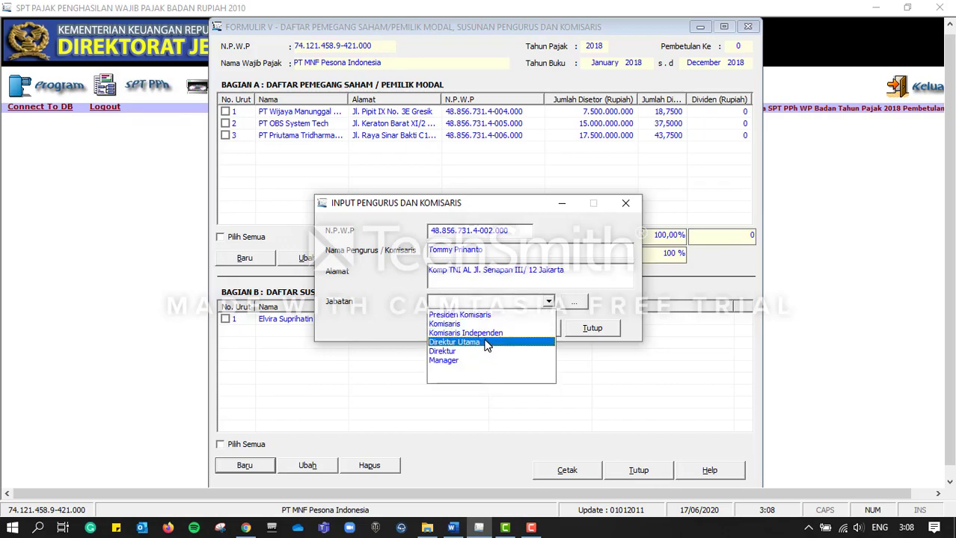
click(485, 343)
click(530, 329)
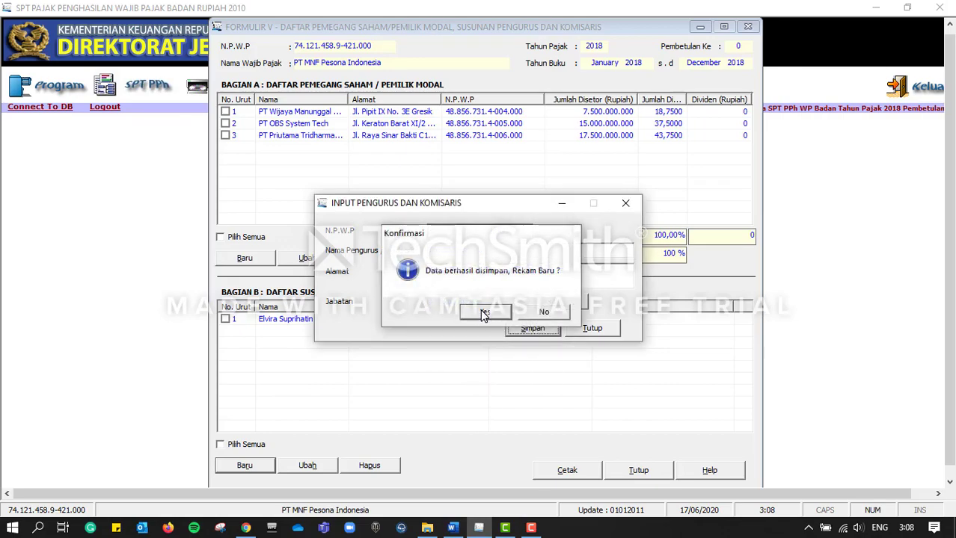
click(484, 314)
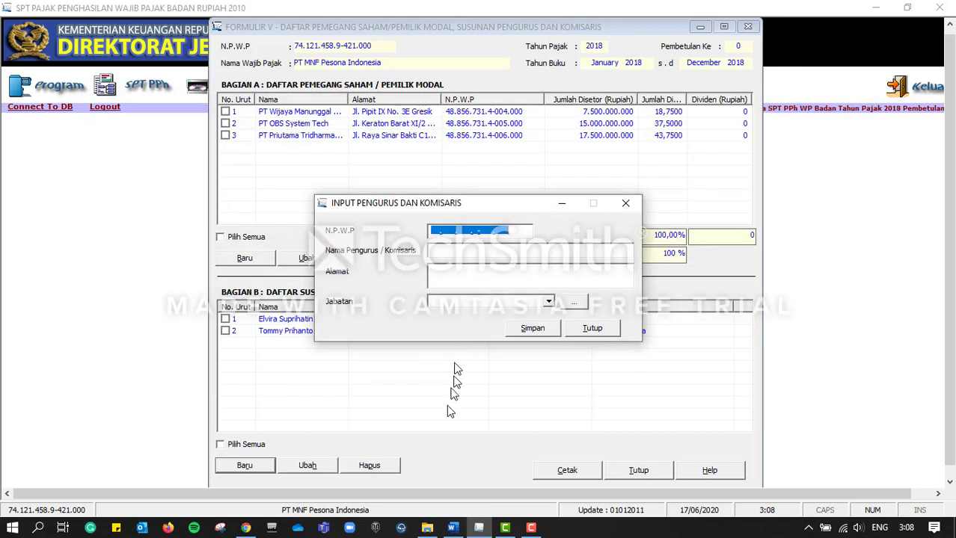
Copy the Direktur's NPWP from the Word document into the third entry's N.P.W.P
click(452, 528)
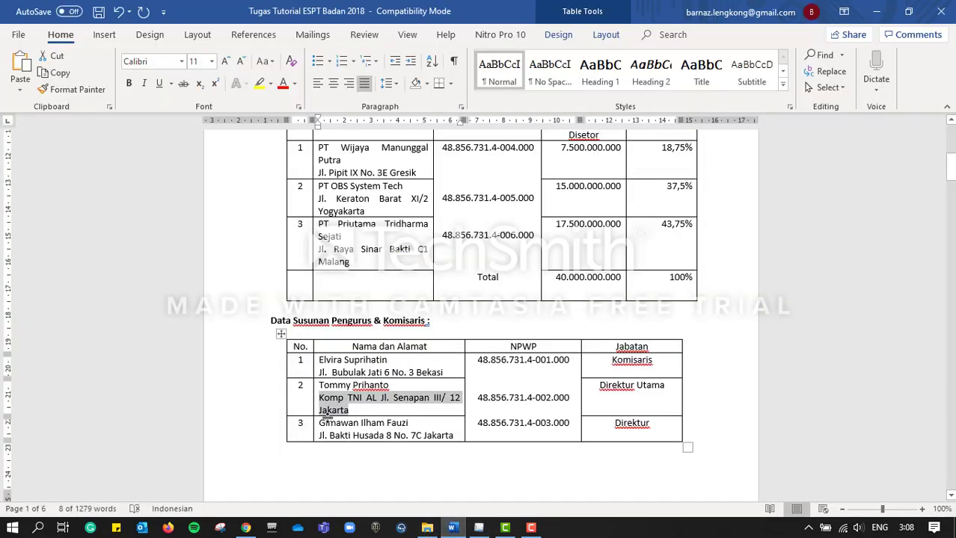
drag(482, 421, 560, 423)
key(alt+Tab)
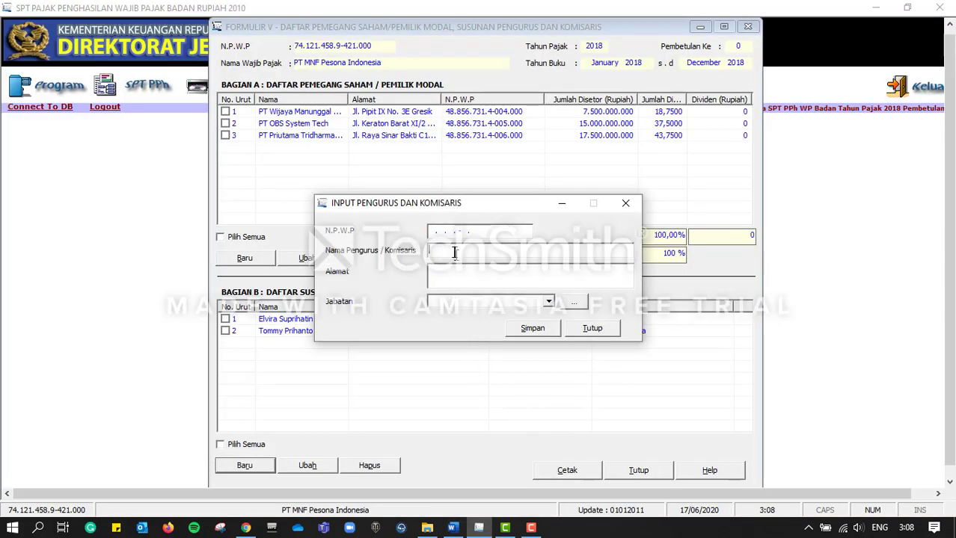
click(434, 227)
key(ctrl+v)
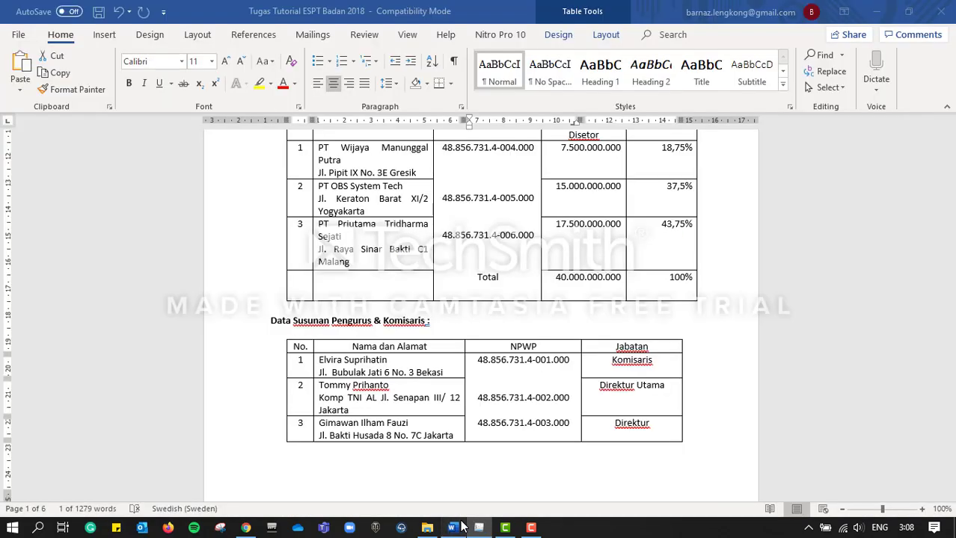
Copy the Direktur's name from the Word document into Nama Pengurus / Komisaris
click(452, 528)
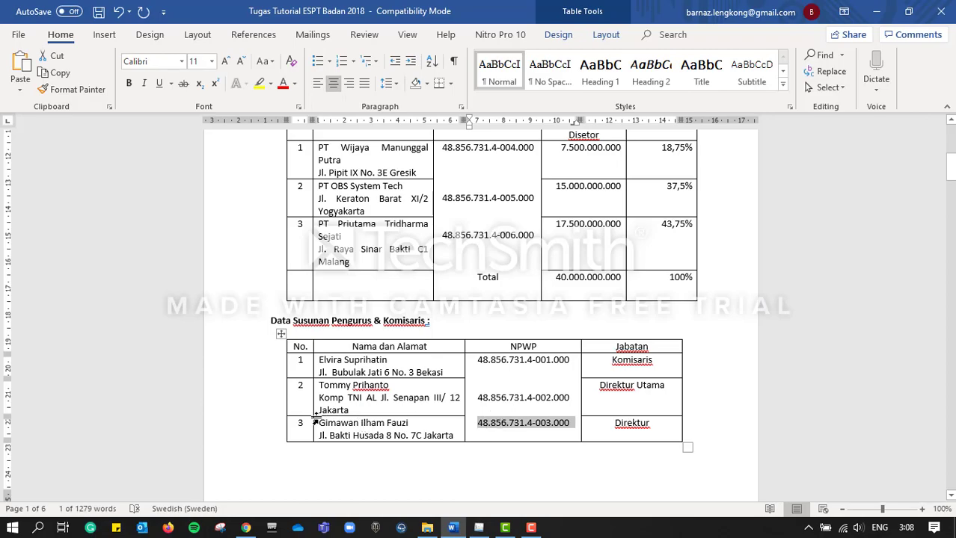
drag(321, 423, 408, 426)
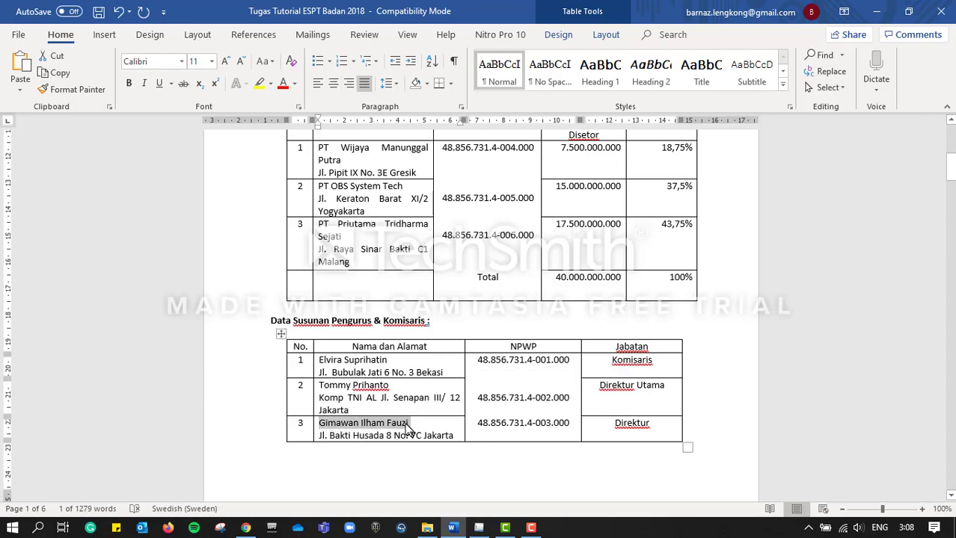
key(alt+Tab)
key(ctrl+v)
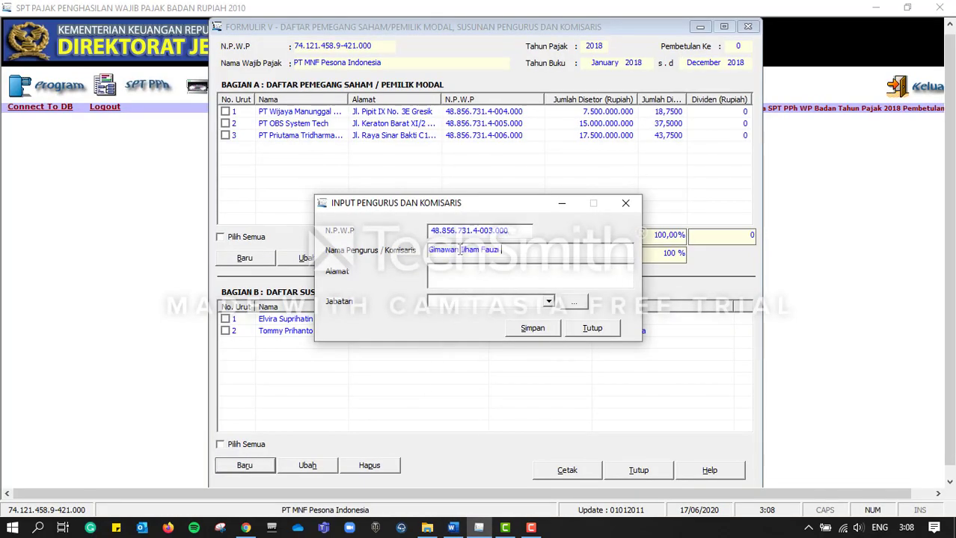
Copy the Direktur's address from the Word document into Alamat
click(452, 527)
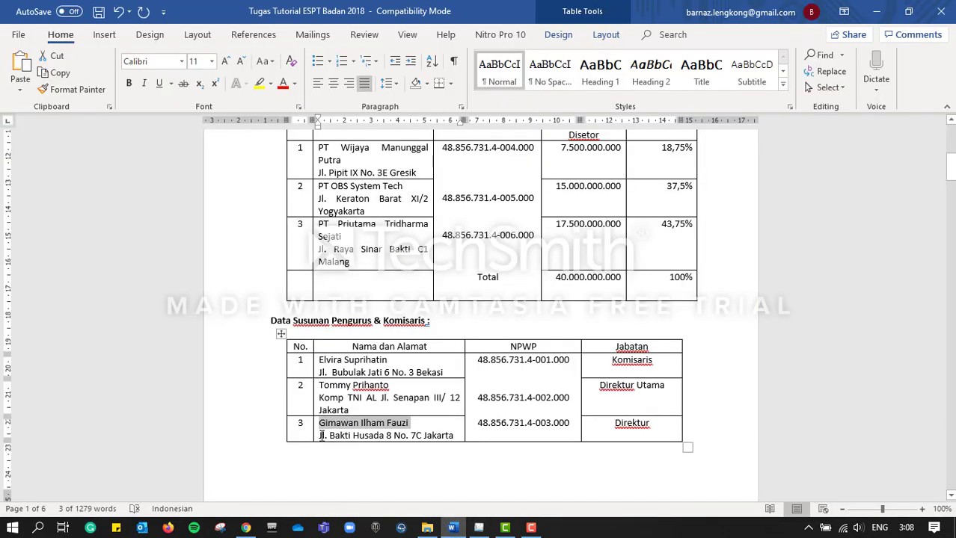
drag(320, 435, 441, 437)
key(ctrl+c)
key(alt+Tab)
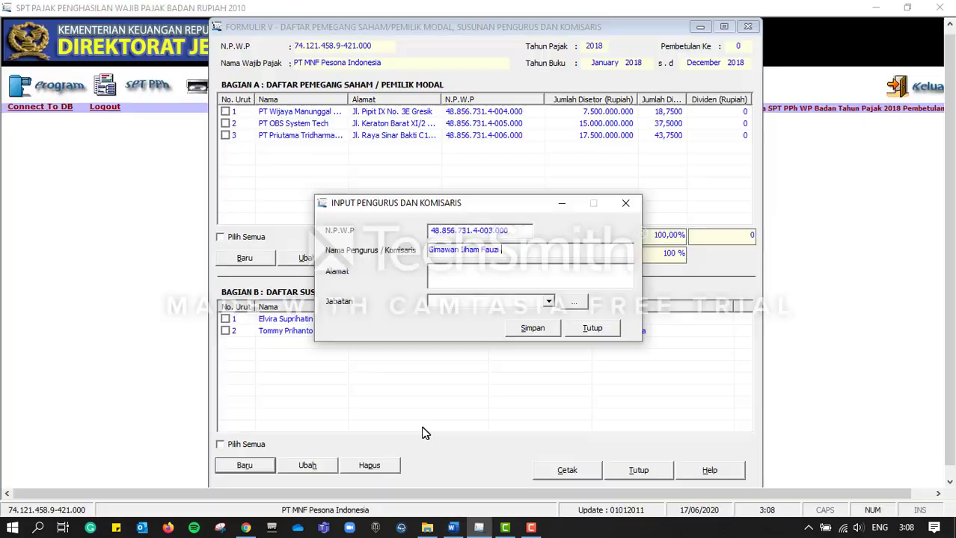
key(ctrl+v)
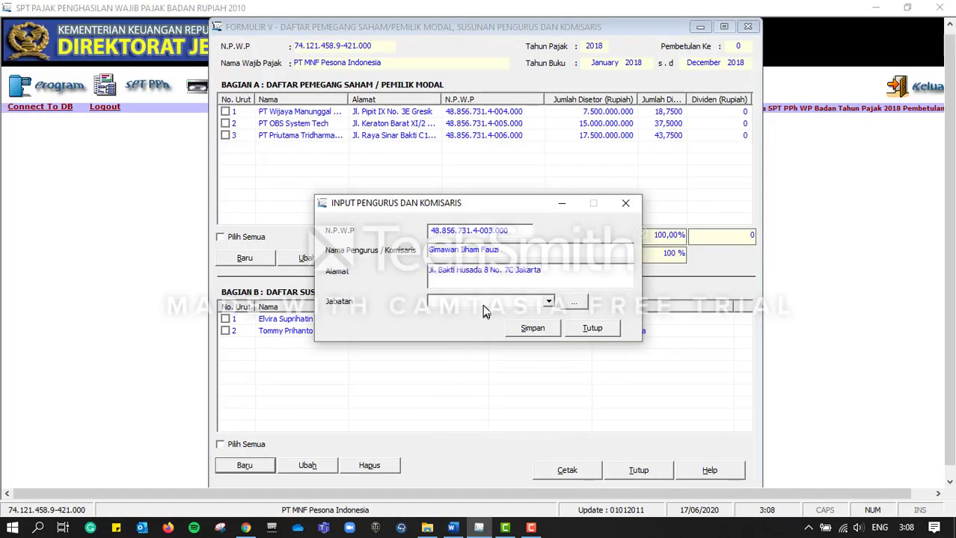
Set the third entry's Jabatan to Direktur, then save it and decline recording another entry
click(483, 303)
click(467, 346)
click(532, 328)
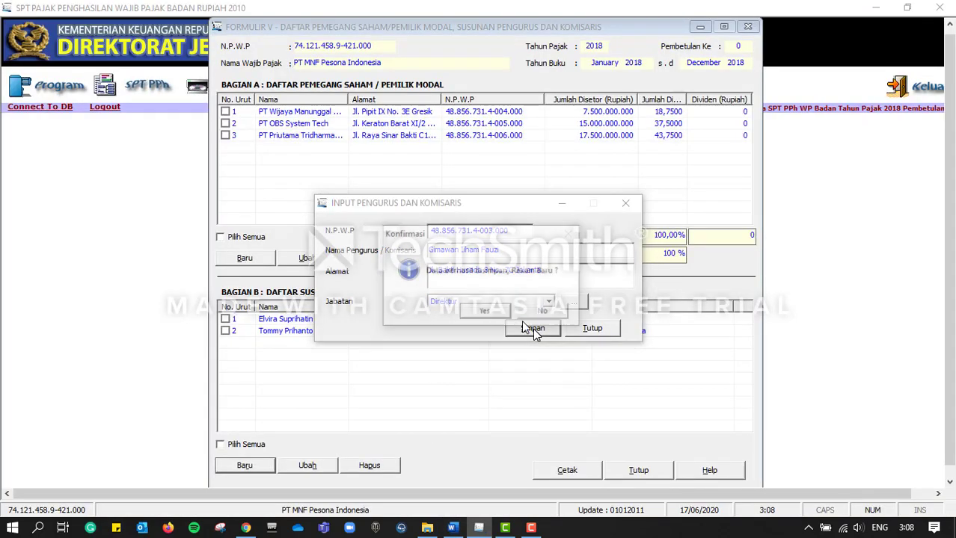
click(541, 311)
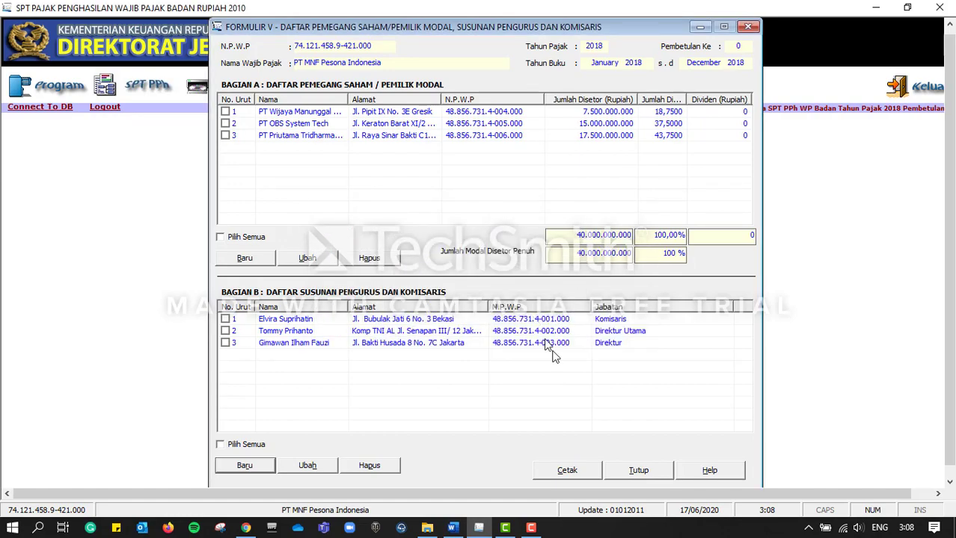
Close Formulir V and open Formulir 1771-VI for affiliate capital participation and loans
click(637, 471)
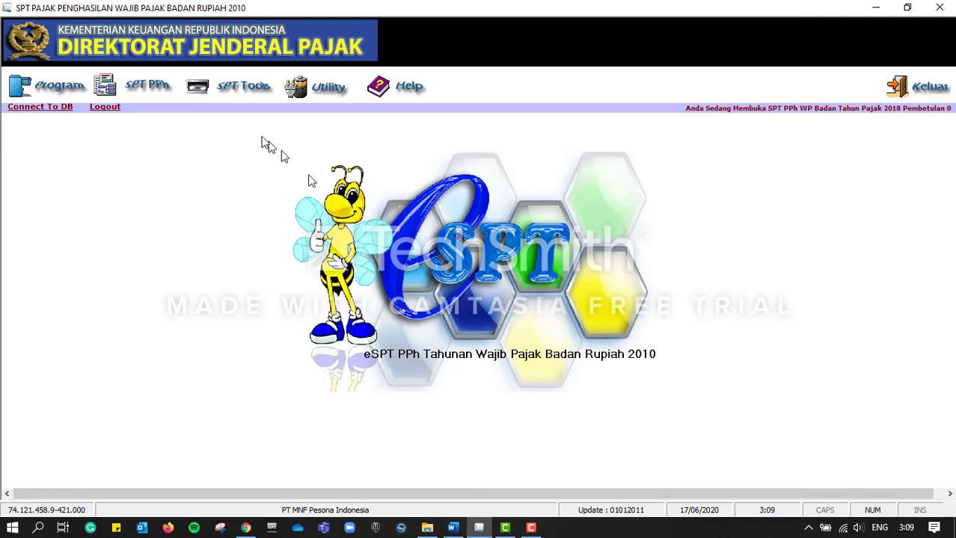
click(149, 84)
mouse_move(166, 129)
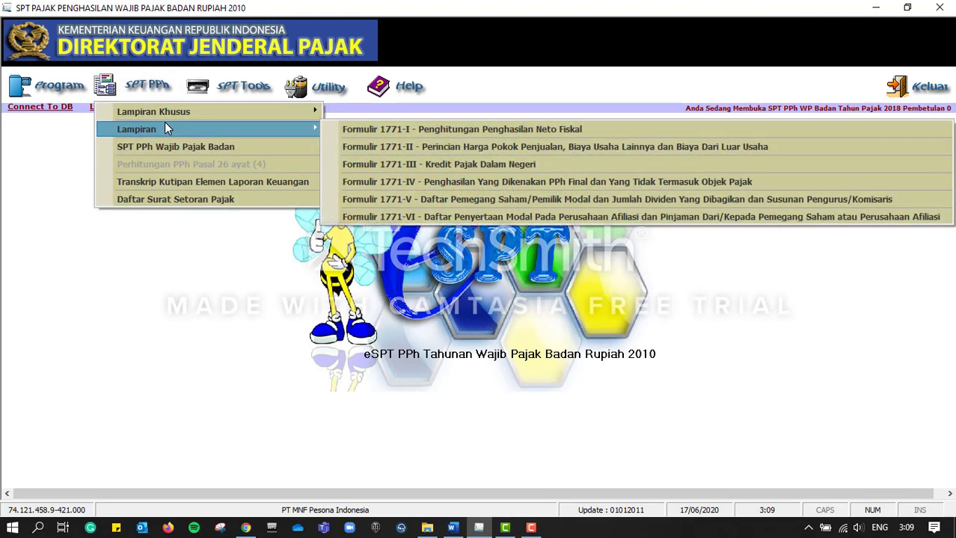
click(401, 221)
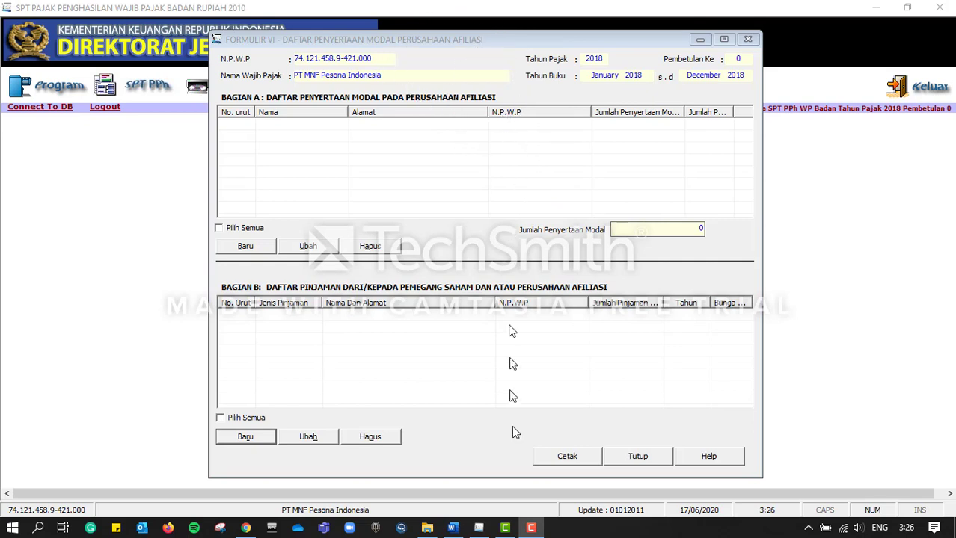
Examine the Word document's item on the Thailand dividend and capital participation in XBC Intl. Corp
click(452, 528)
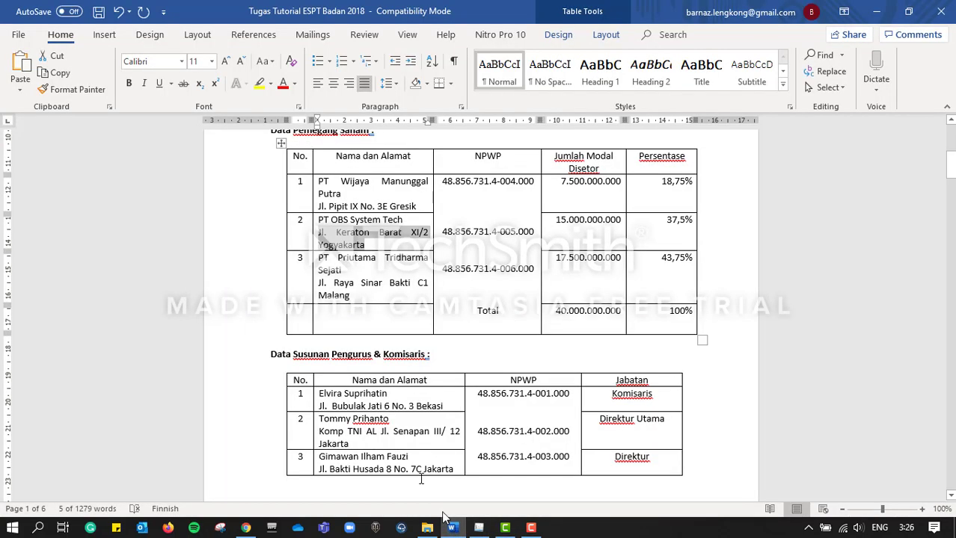
scroll(357, 357, up, 1)
scroll(358, 356, down, 20)
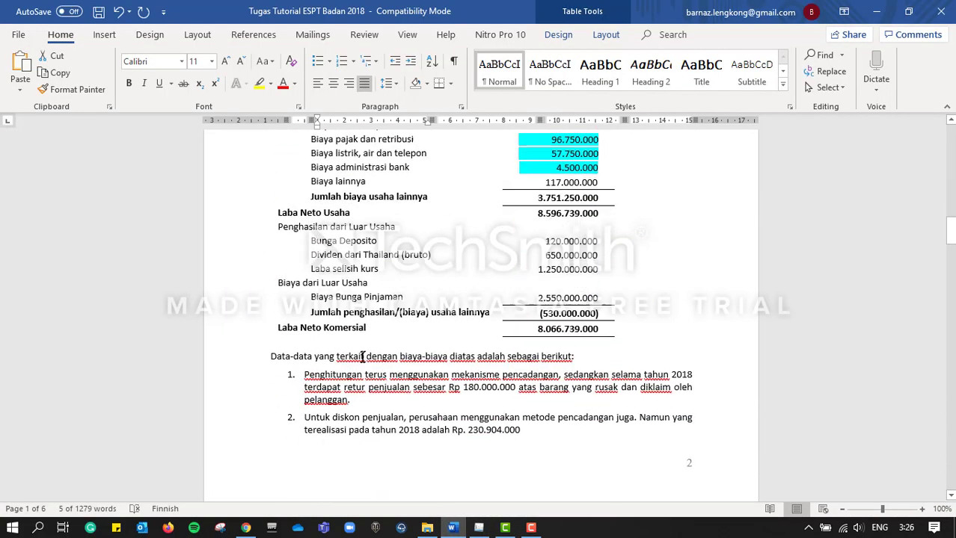
scroll(364, 359, down, 9)
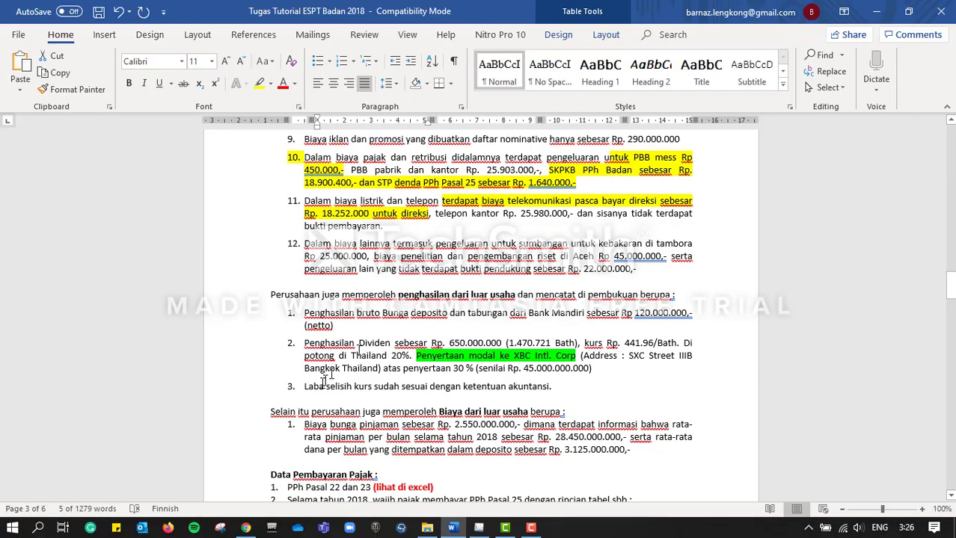
click(336, 358)
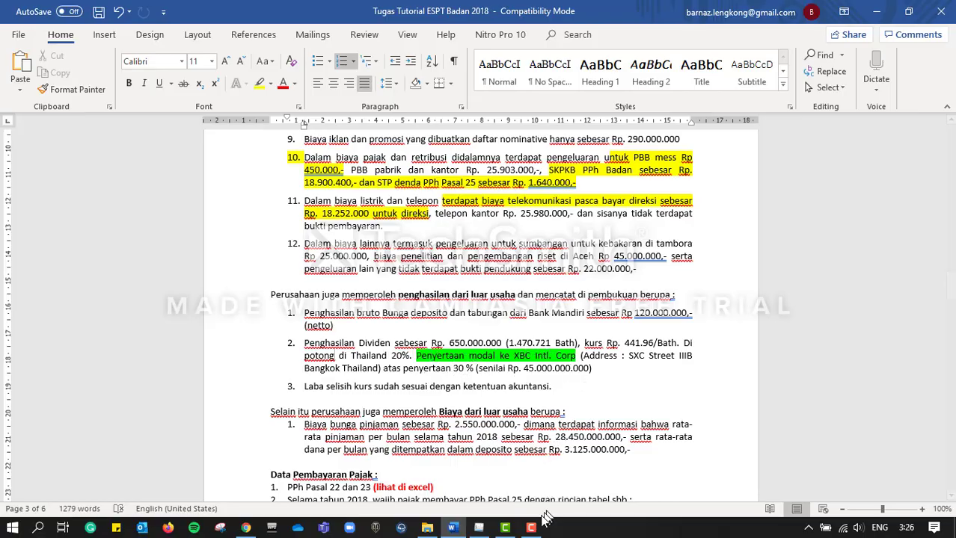
mouse_move(525, 531)
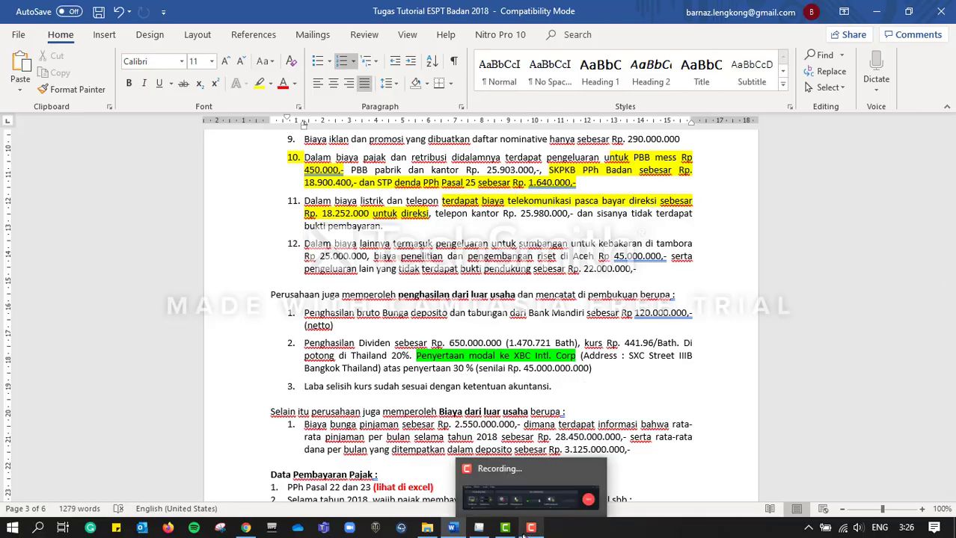
click(478, 528)
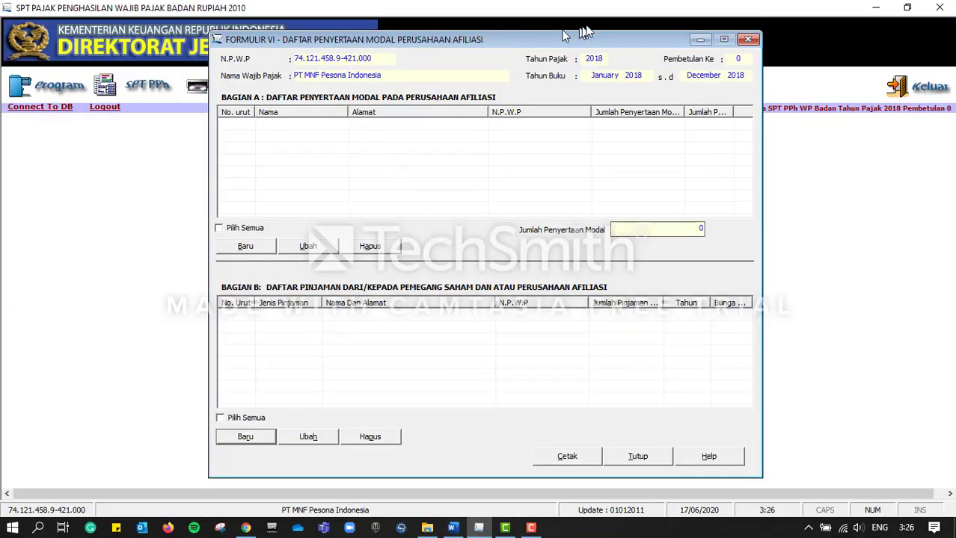
Start a new Bagian A capital participation entry with Domisili Perusahaan Afiliasi set to Luar Negeri
click(245, 249)
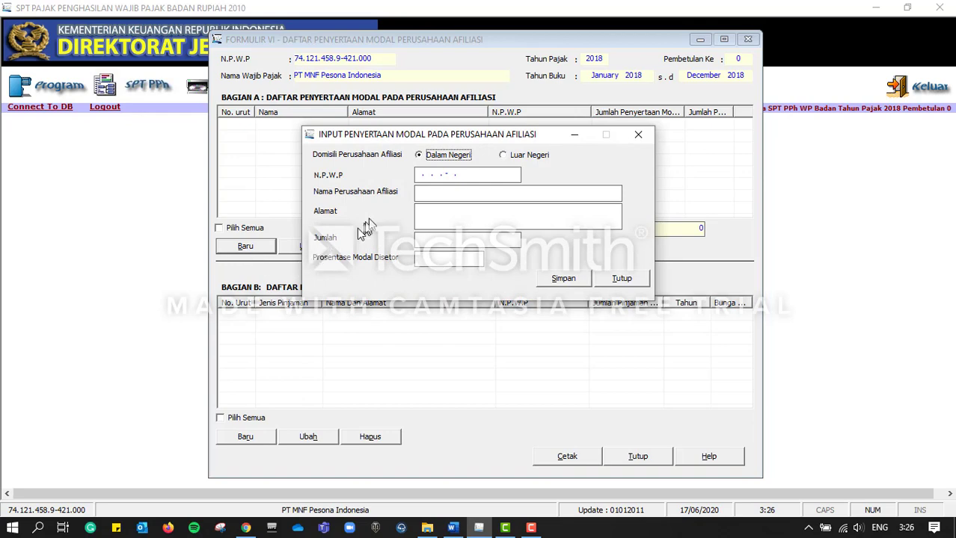
click(432, 176)
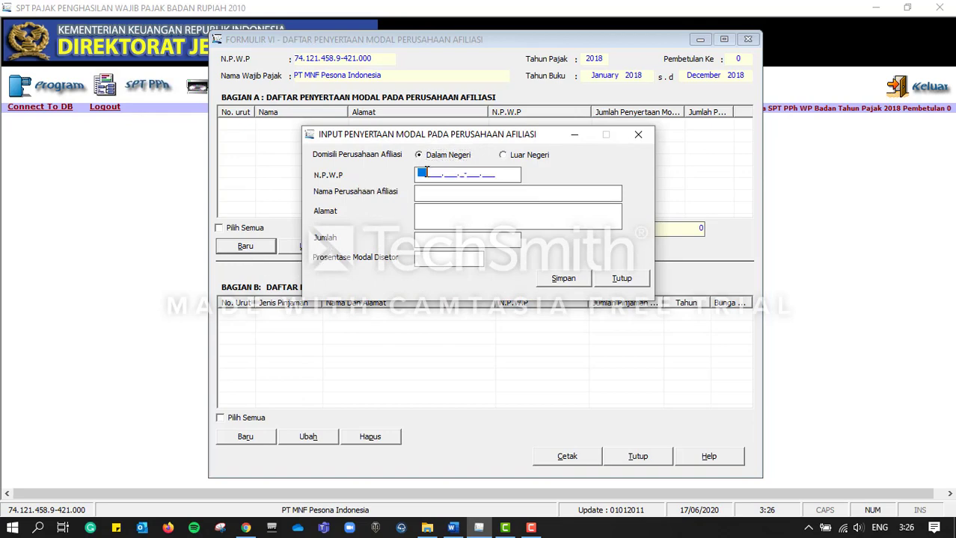
click(503, 155)
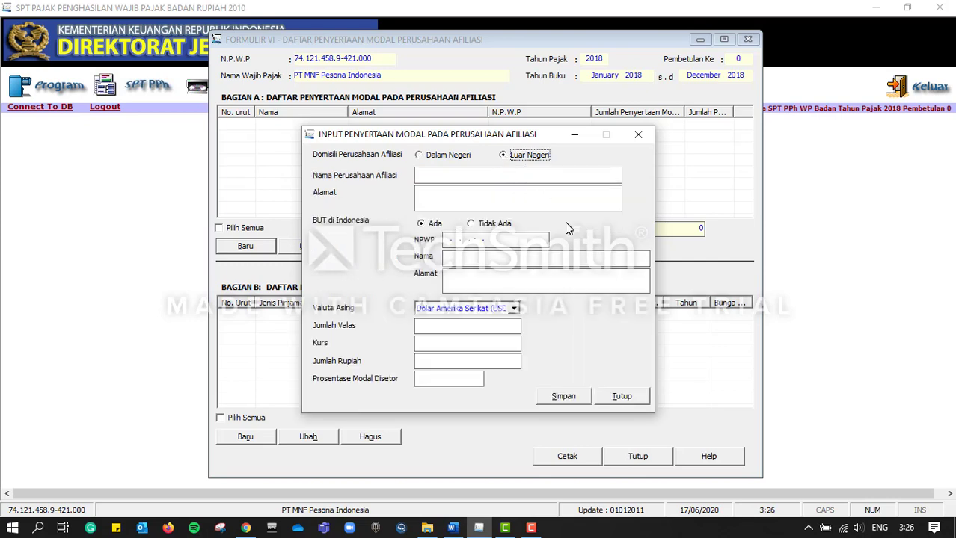
Copy the name XBC Intl. Corp from the Word document into Nama Perusahaan Afiliasi
click(434, 175)
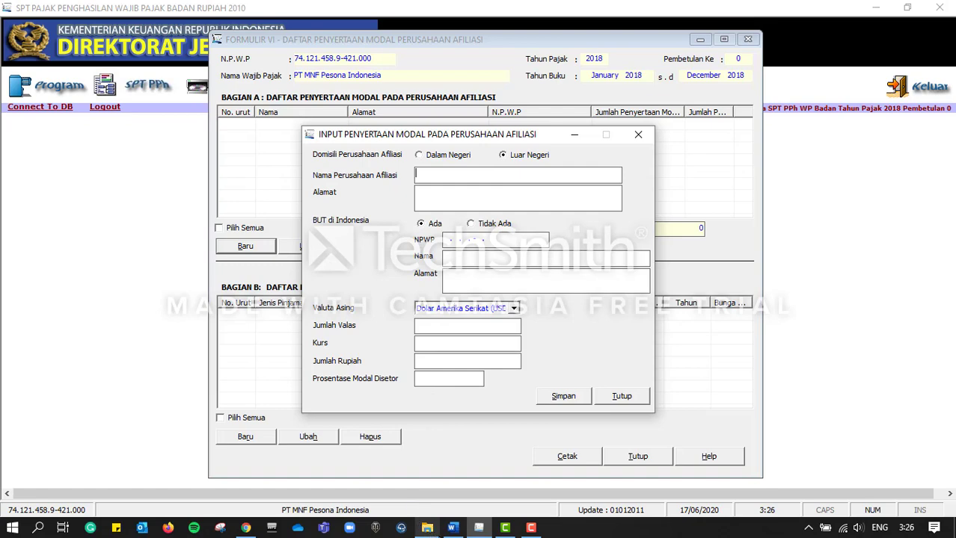
click(452, 527)
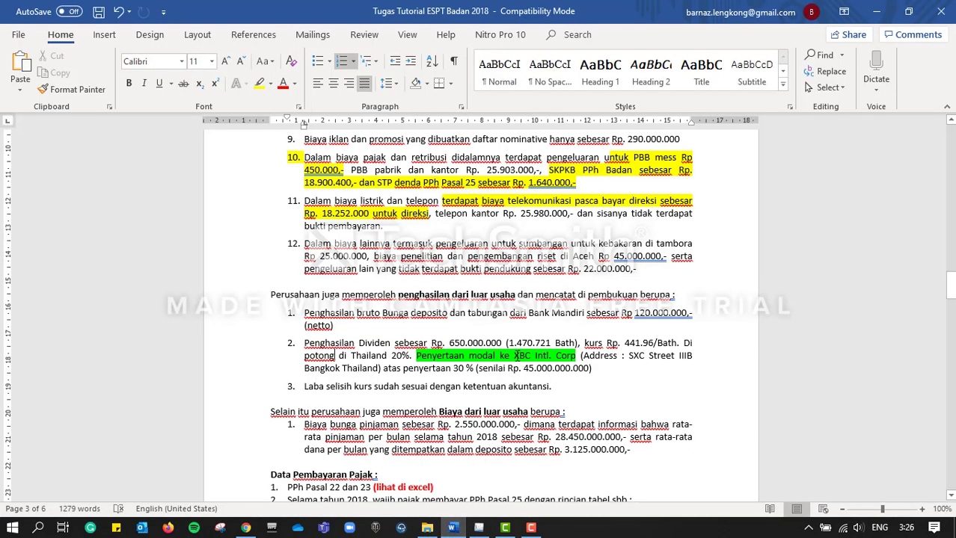
drag(516, 355, 568, 361)
key(ctrl+c)
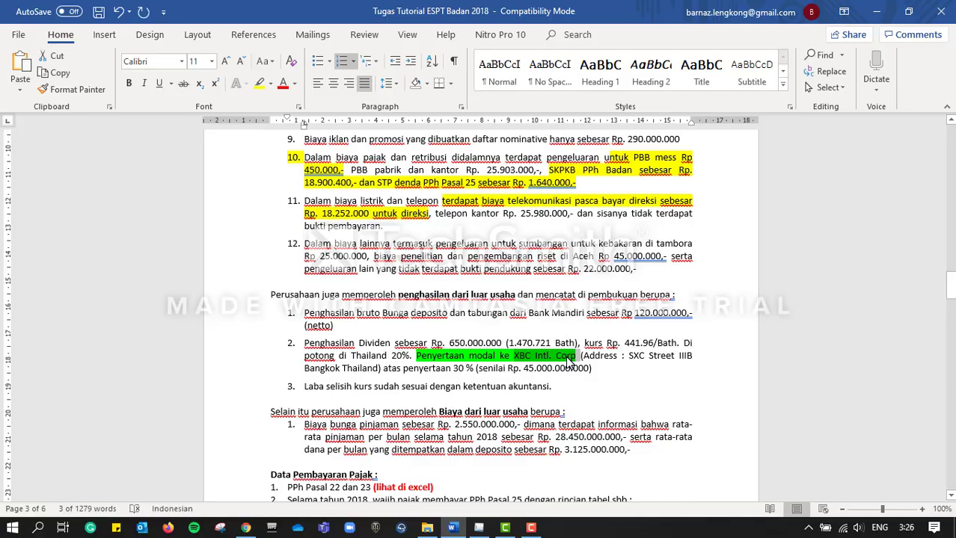
key(alt+Tab)
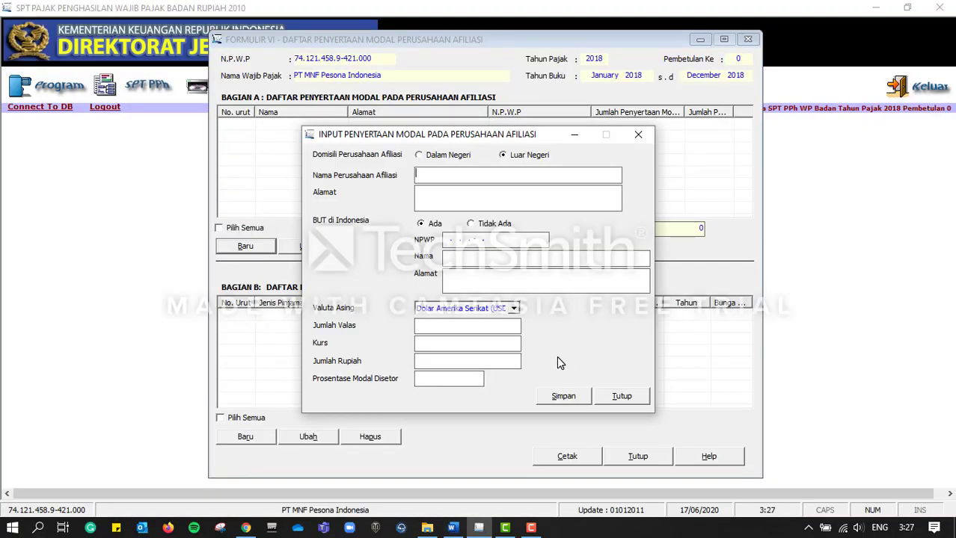
key(ctrl+v)
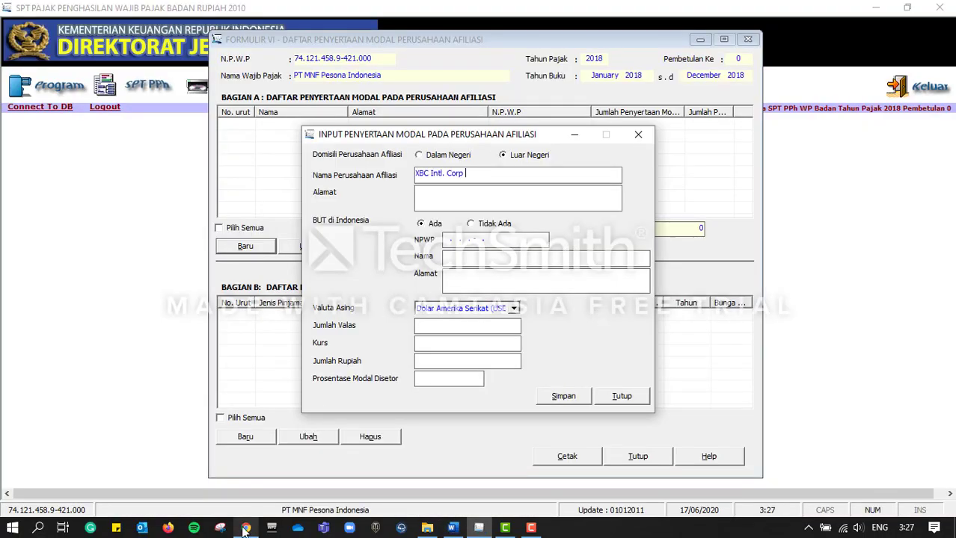
Copy the affiliate's address from the Word document into Alamat and set BUT di Indonesia to Tidak Ada
click(454, 527)
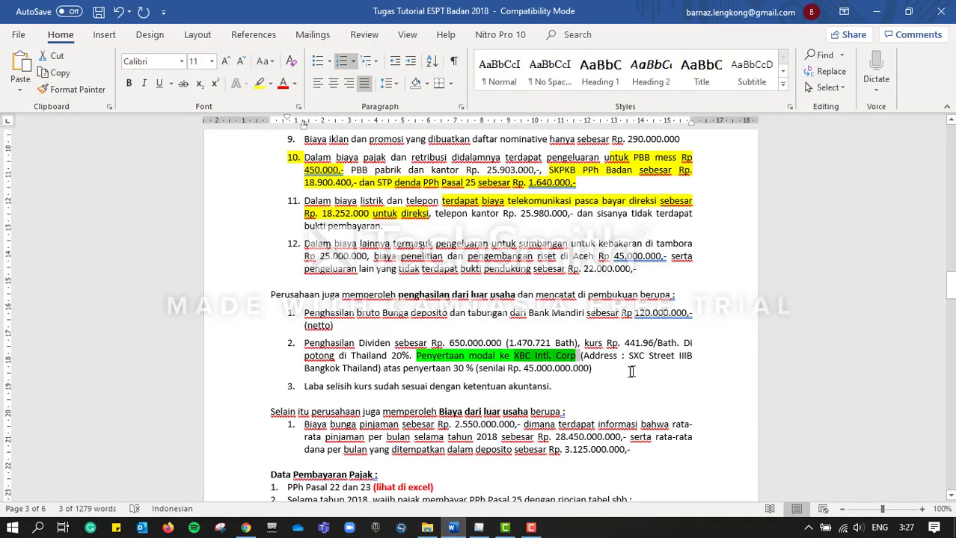
drag(630, 360, 380, 369)
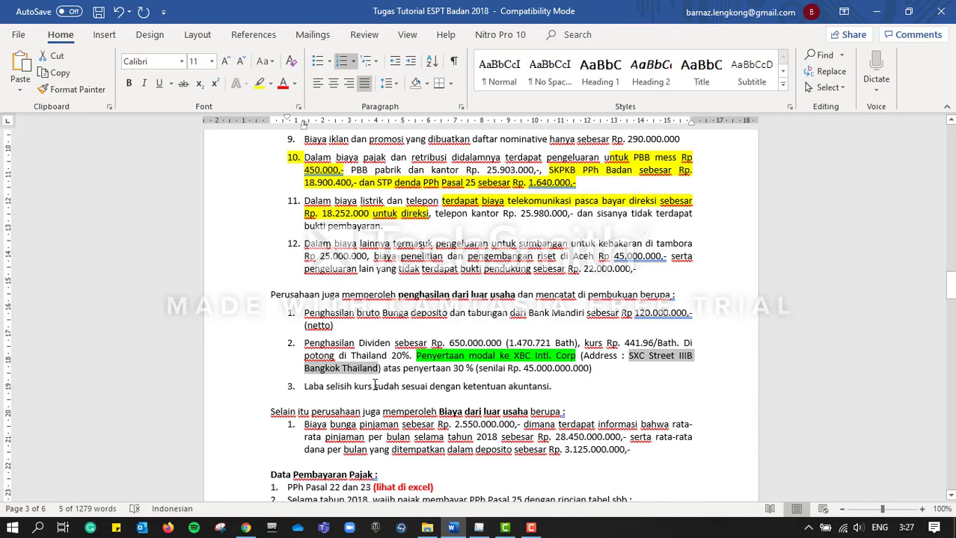
key(alt+Tab)
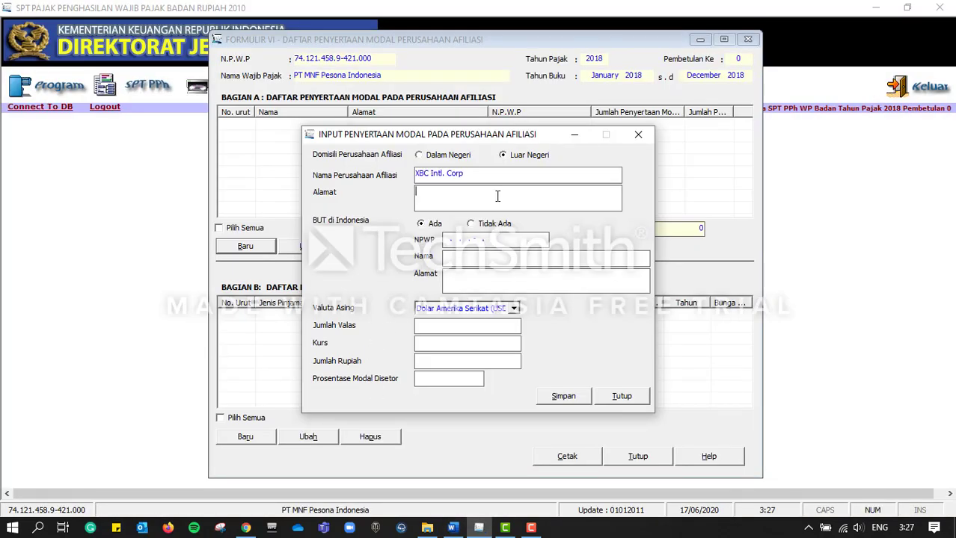
key(ctrl+v)
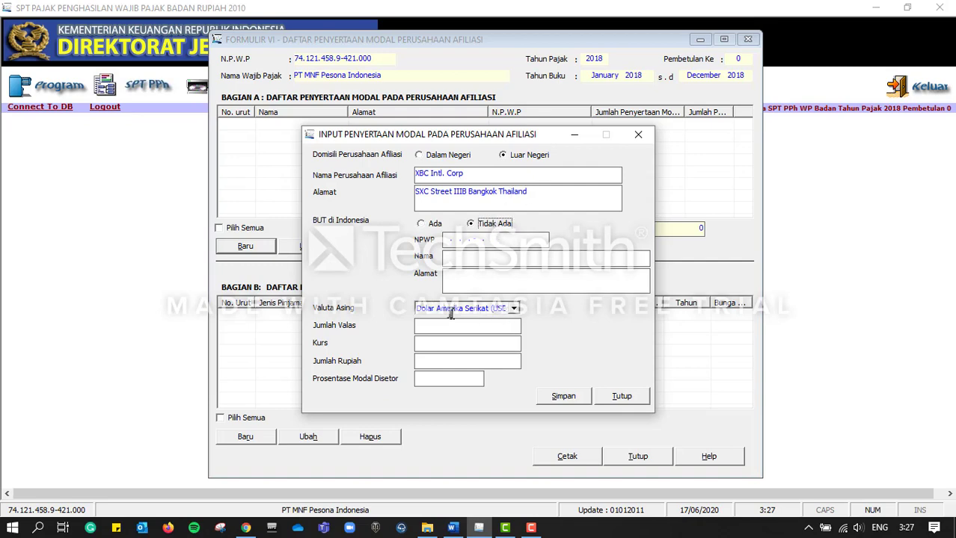
Set the affiliate entry's Valuta Asing to Bath Thailand (BATH)
click(513, 309)
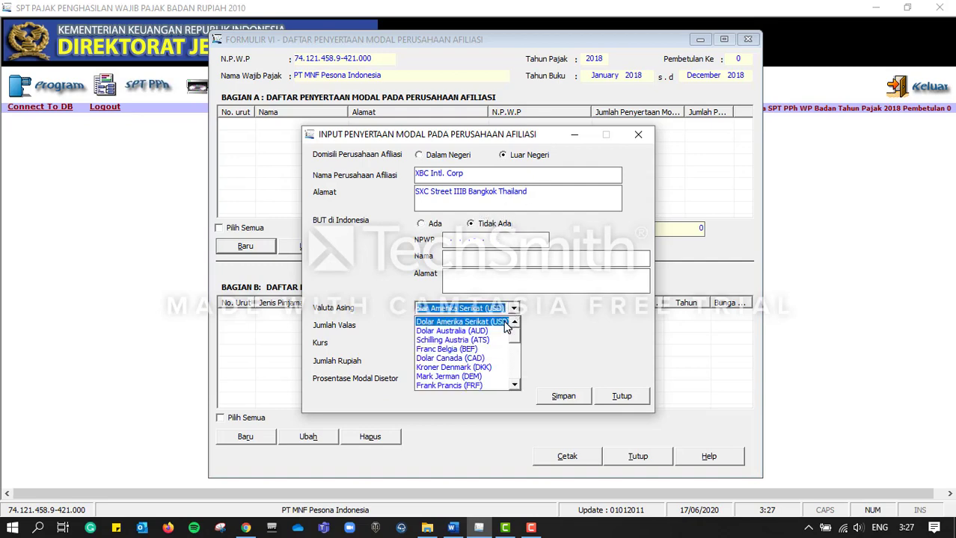
drag(514, 334, 511, 387)
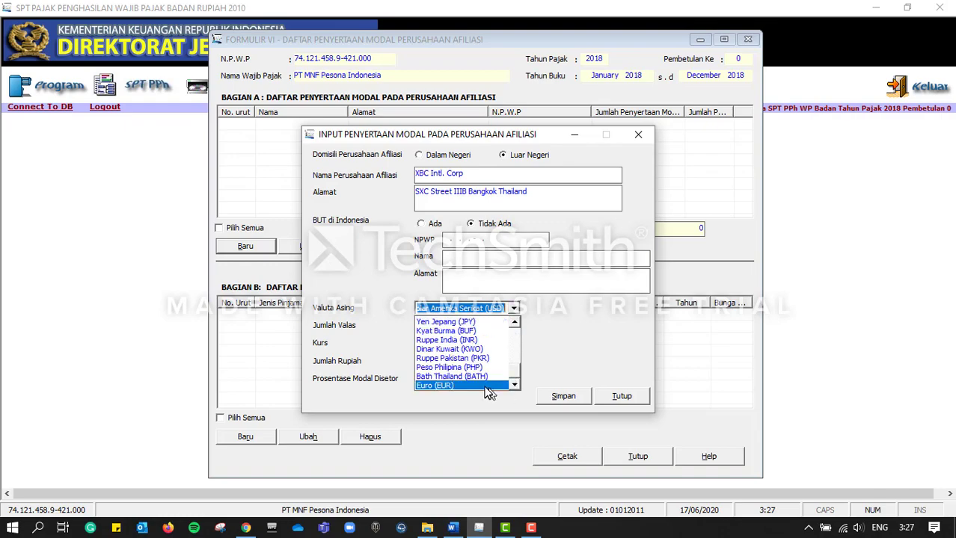
click(468, 376)
key(Tab)
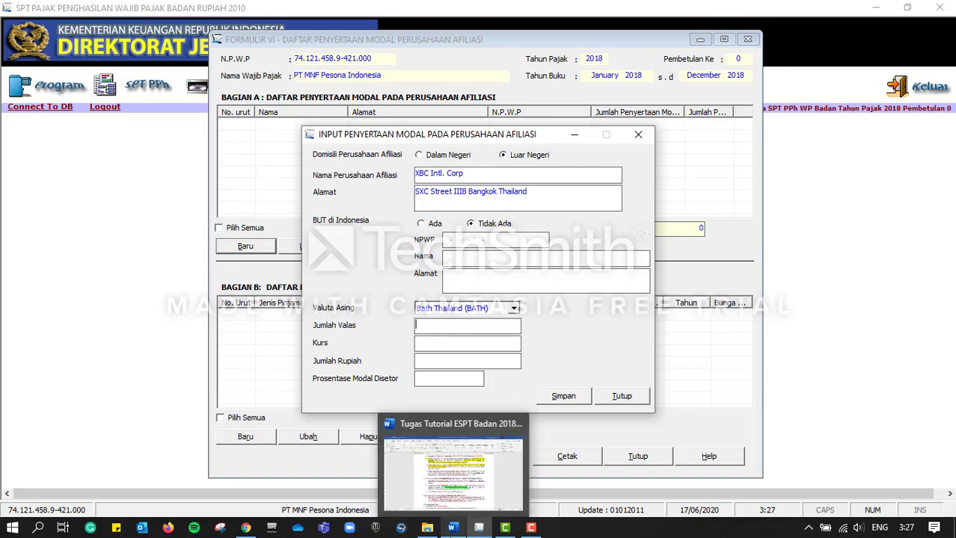
Look up the Bath amount in the Word document and enter 1470721 as Jumlah Valas
click(452, 529)
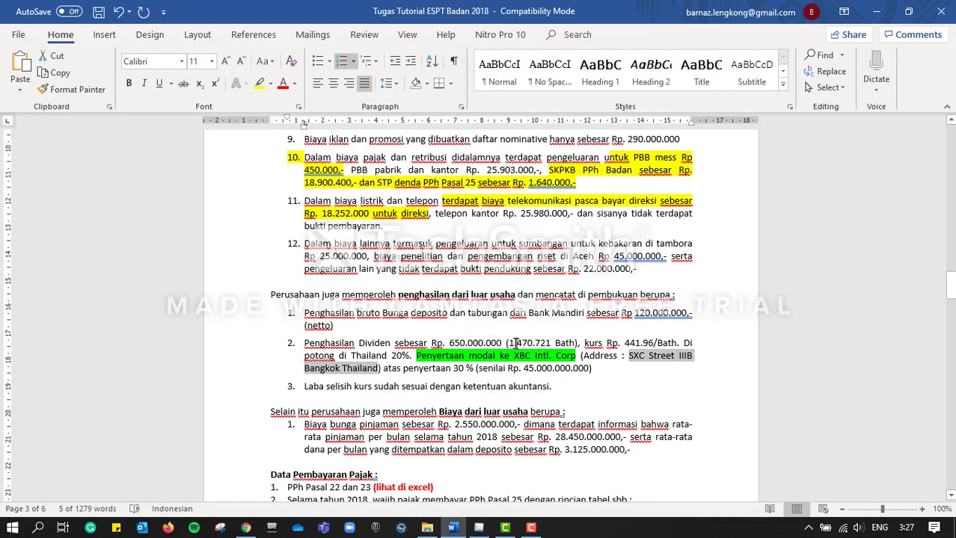
drag(513, 343, 532, 344)
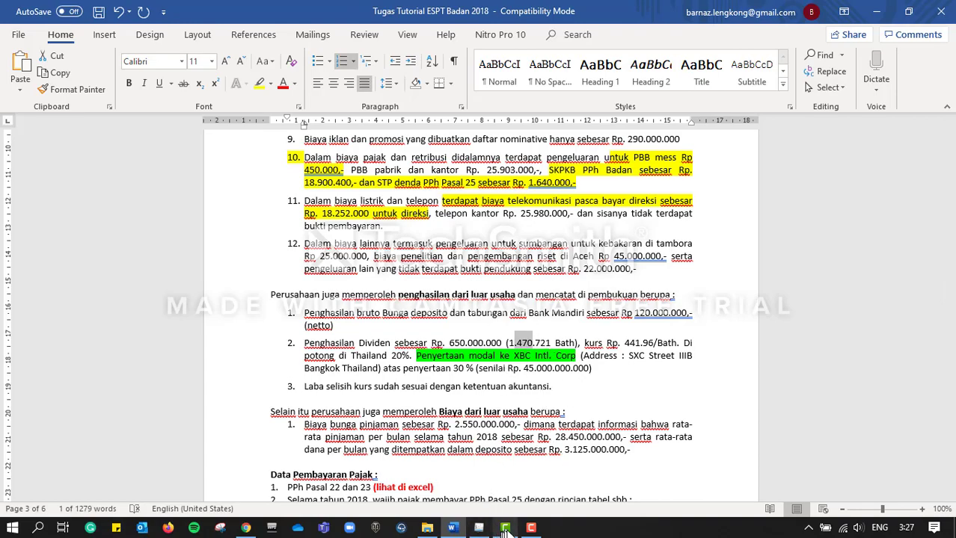
click(479, 528)
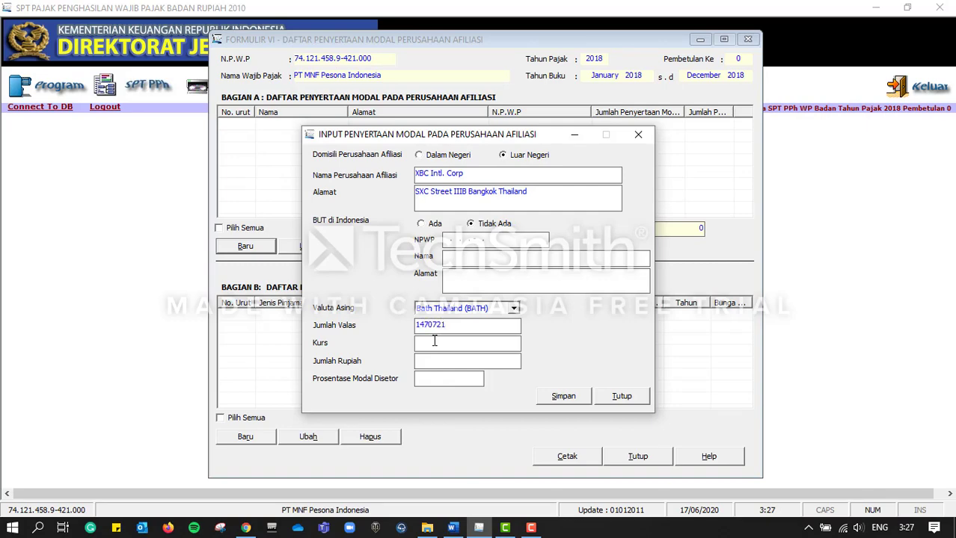
Look up the Bath exchange rate in the Word document and set Kurs to 441,96
click(451, 528)
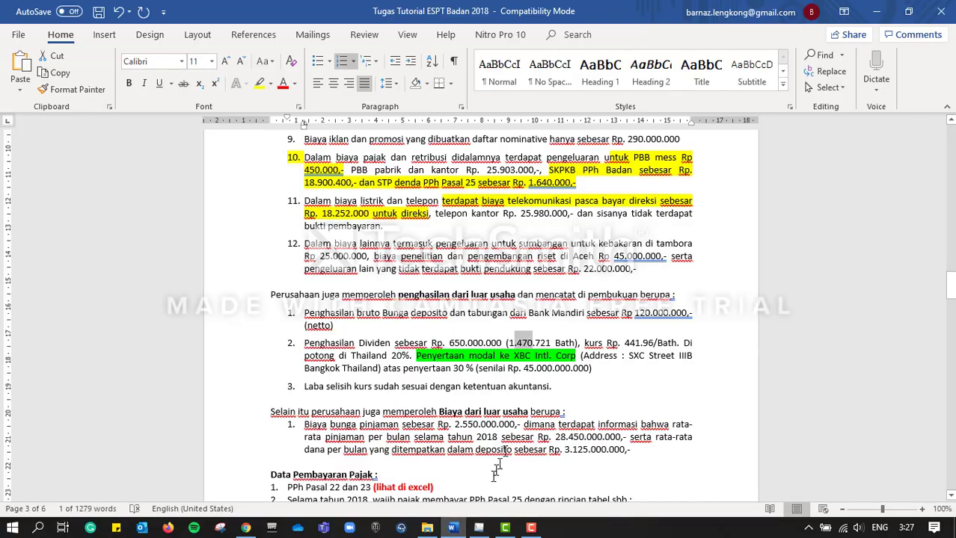
click(545, 376)
click(625, 345)
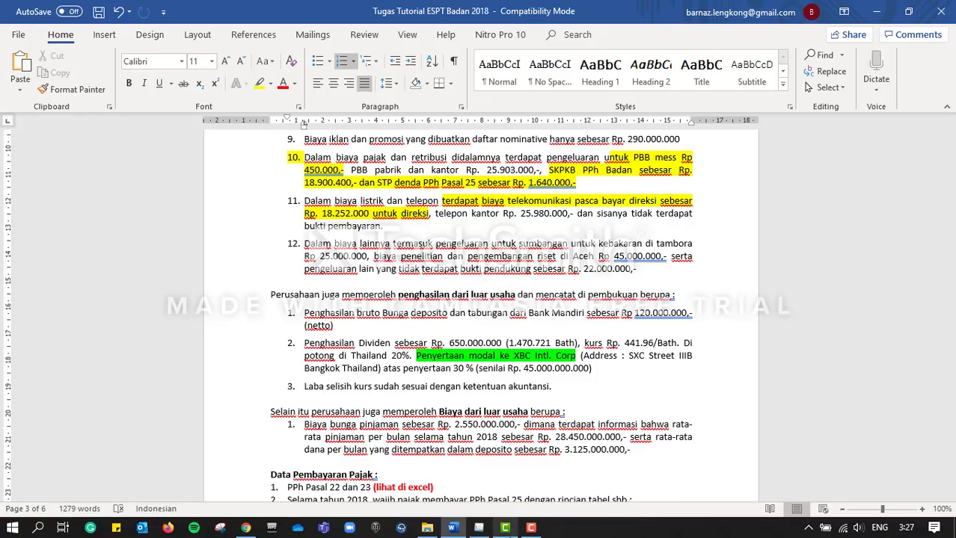
click(479, 530)
click(450, 343)
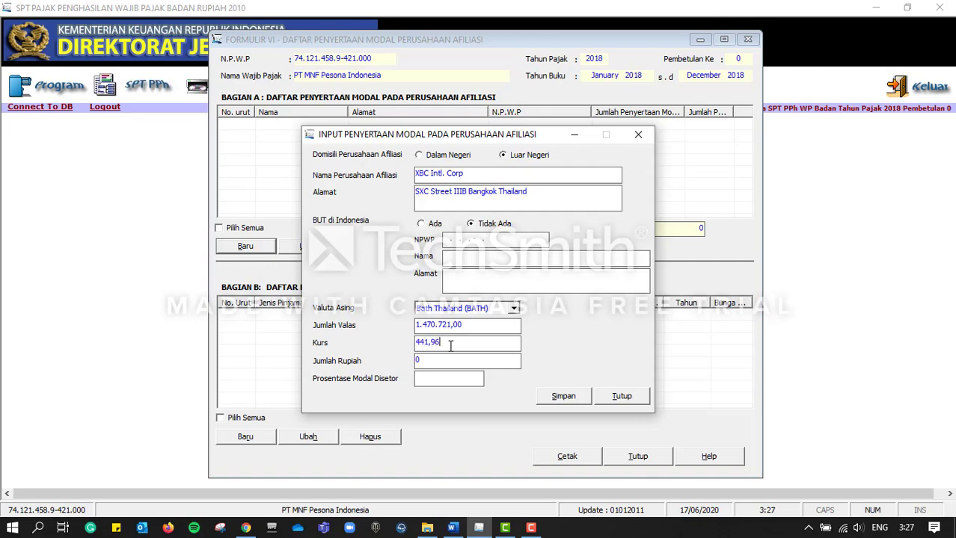
click(465, 354)
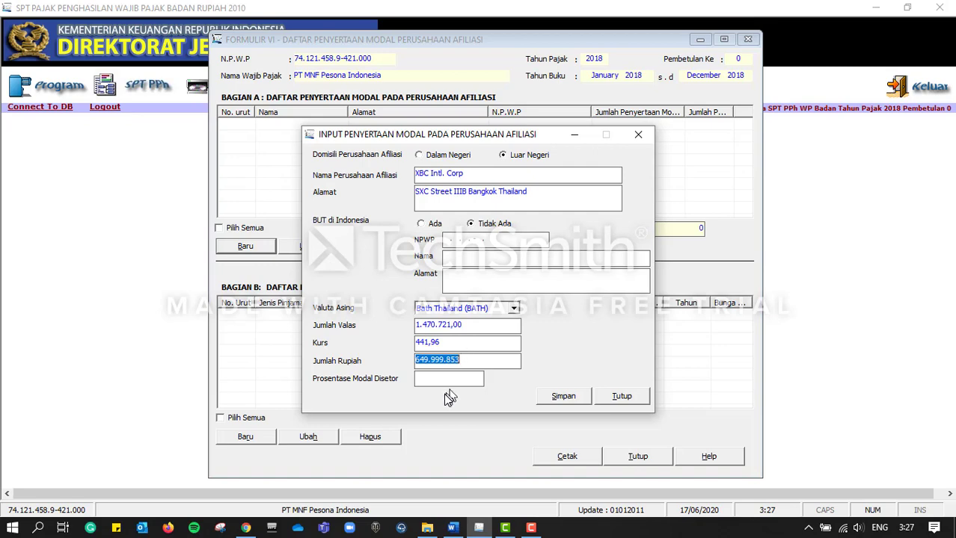
Set Prosentase Modal Disetor to 30 and save the XBC Intl. Corp participation without recording another entry
click(427, 376)
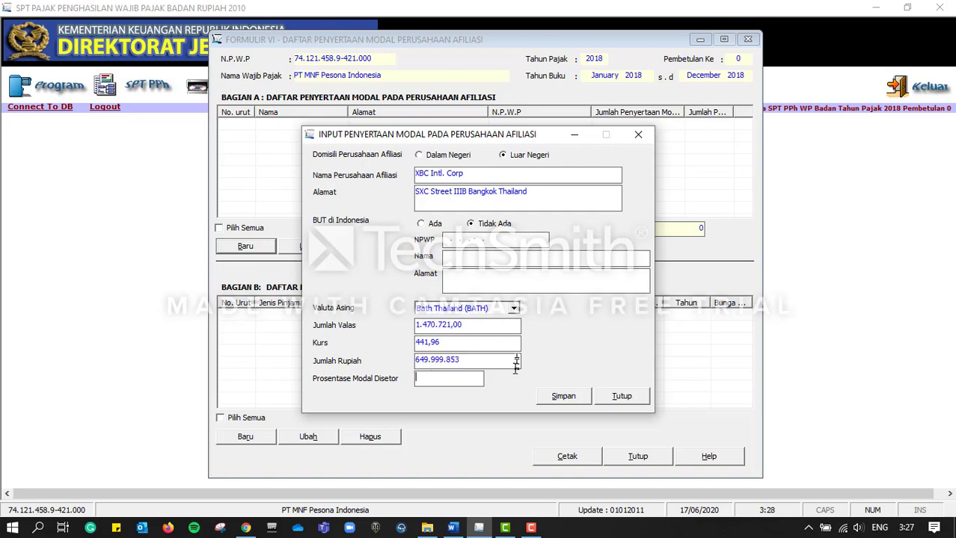
click(562, 397)
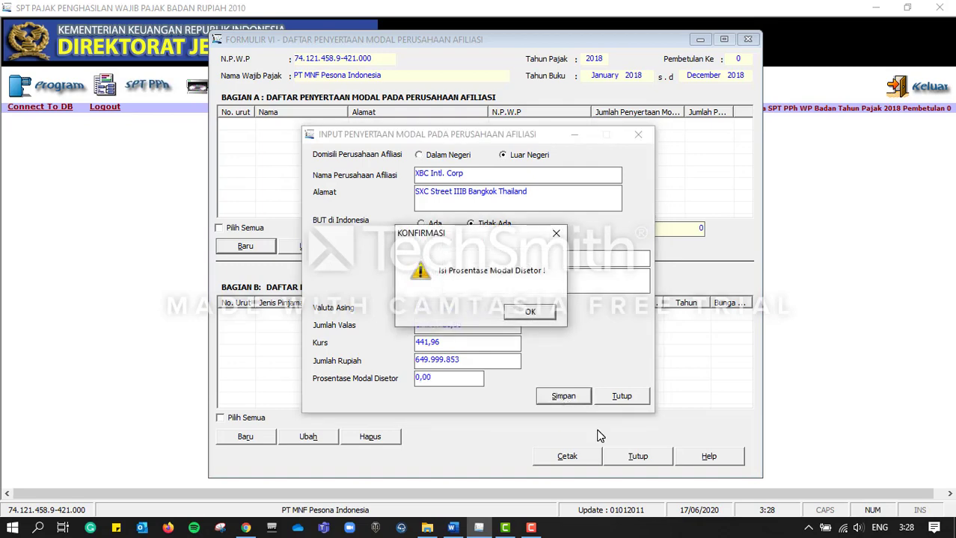
click(528, 312)
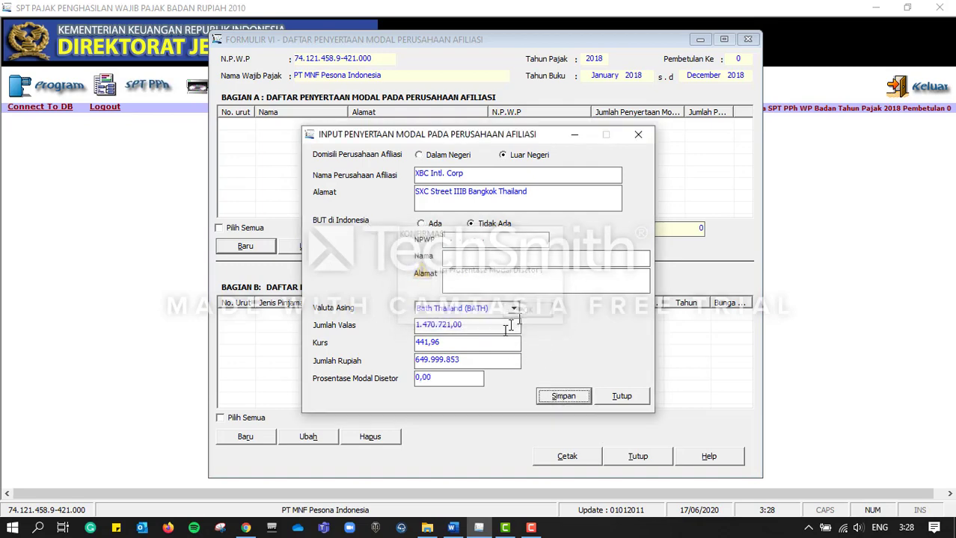
click(465, 376)
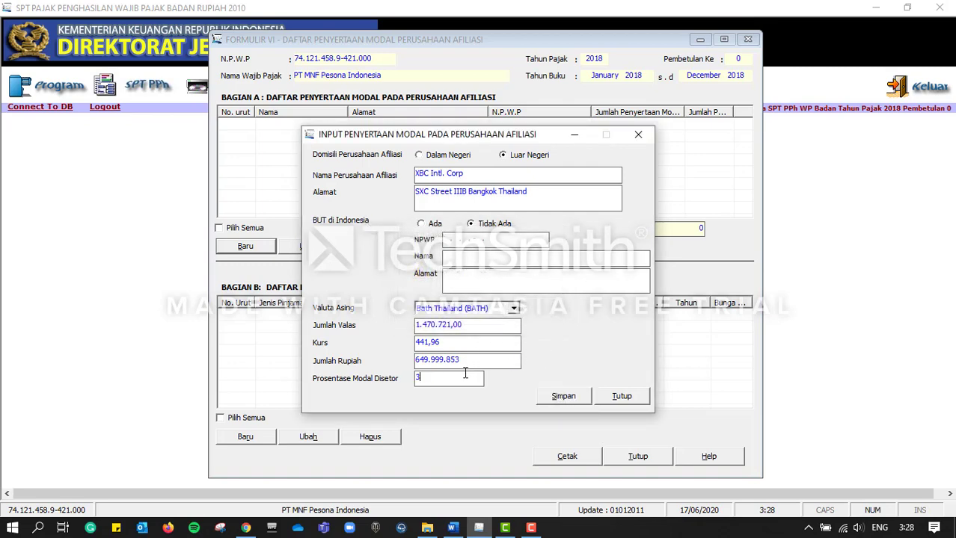
click(568, 399)
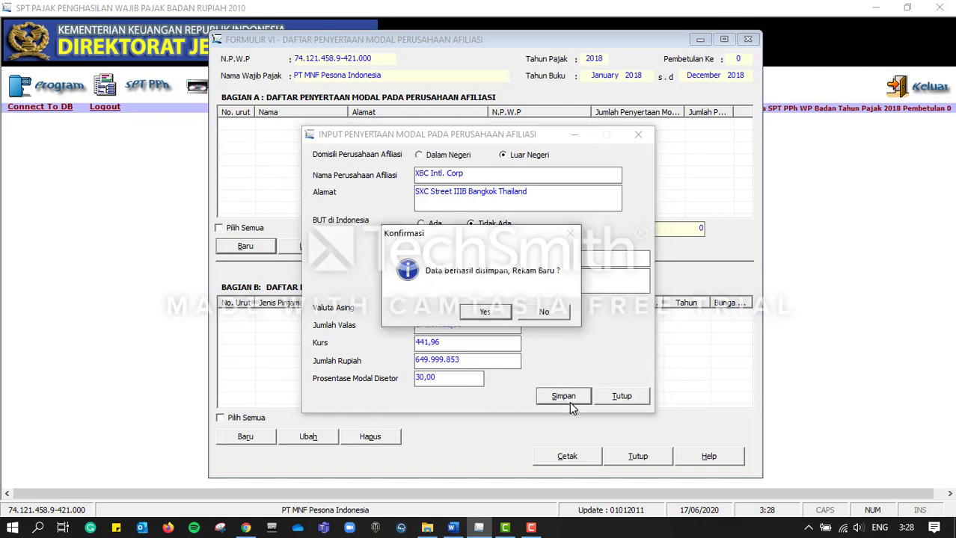
click(533, 320)
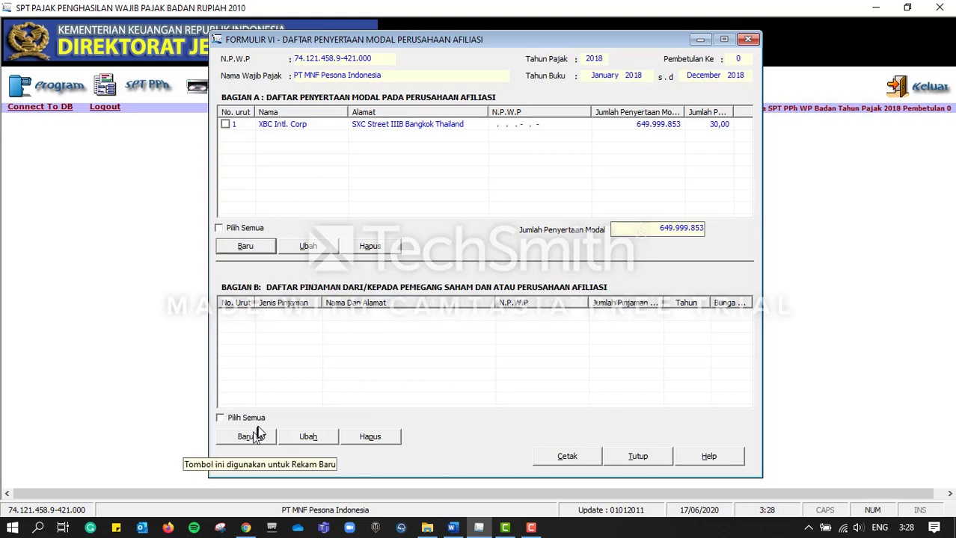
Look up the shareholder loan in the Word document and start a Bagian B Pinjaman Dari entry with PT OBS System Tech as the domestic shareholder
click(452, 528)
scroll(379, 336, down, 20)
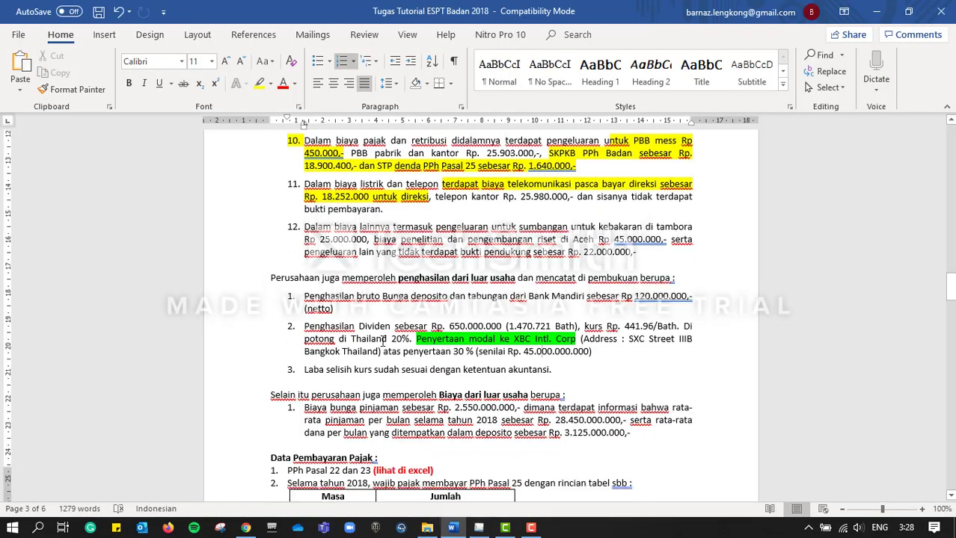
scroll(381, 344, up, 4)
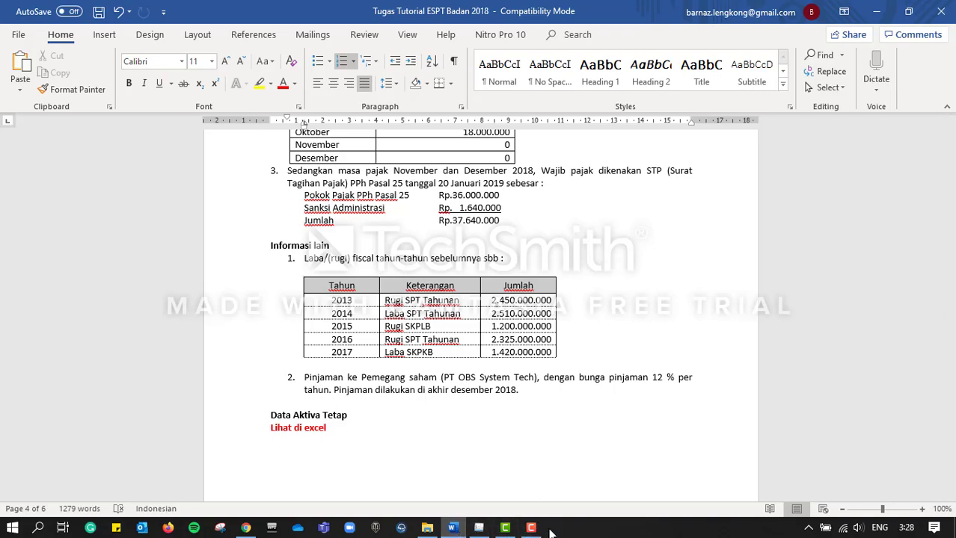
click(479, 528)
click(254, 437)
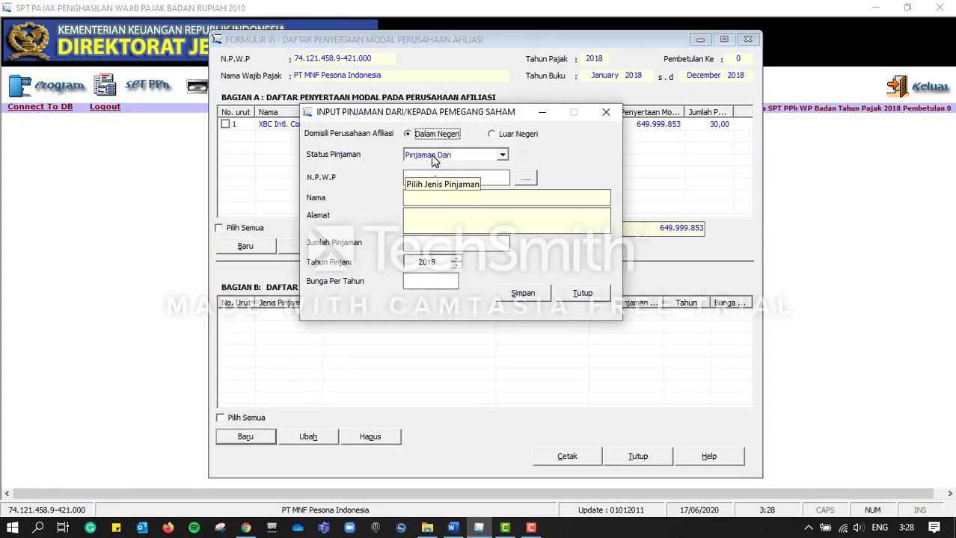
click(447, 157)
click(449, 177)
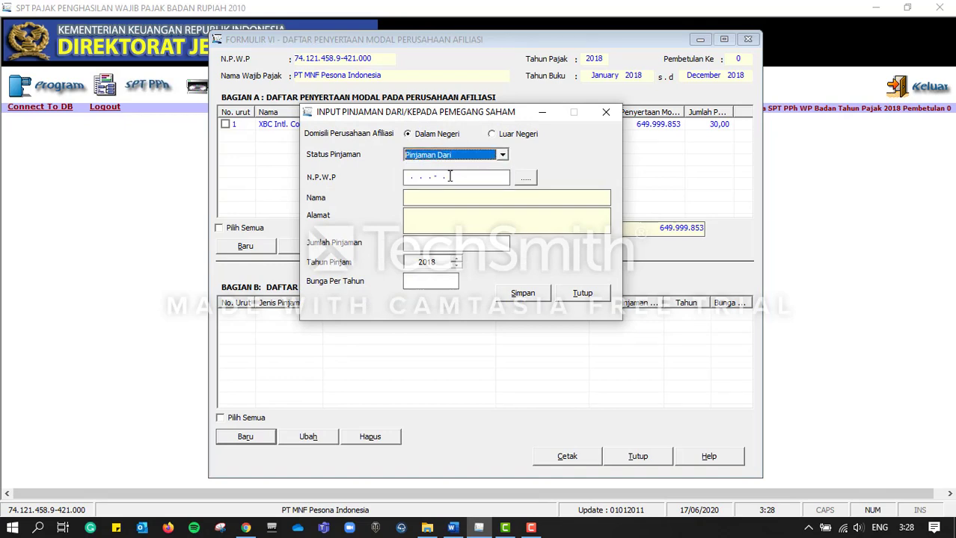
click(524, 179)
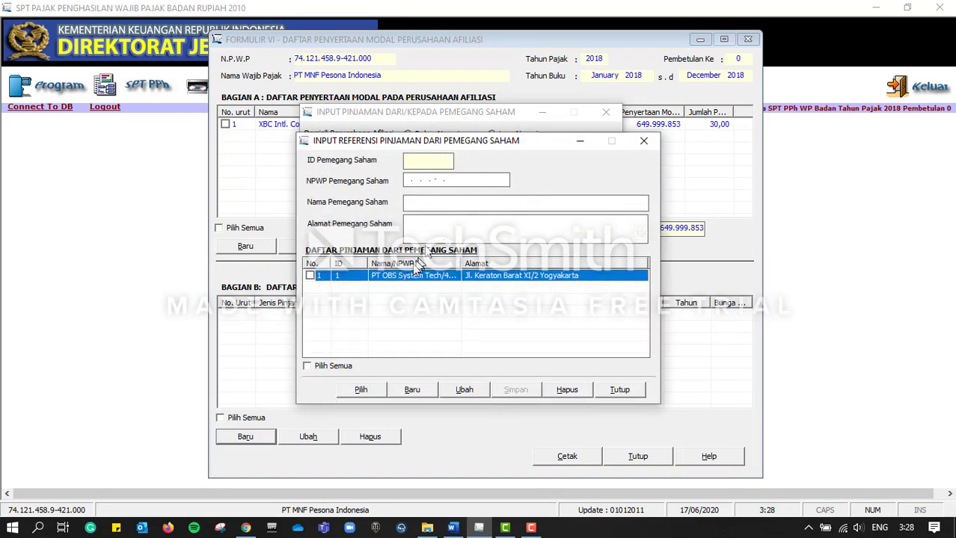
click(360, 390)
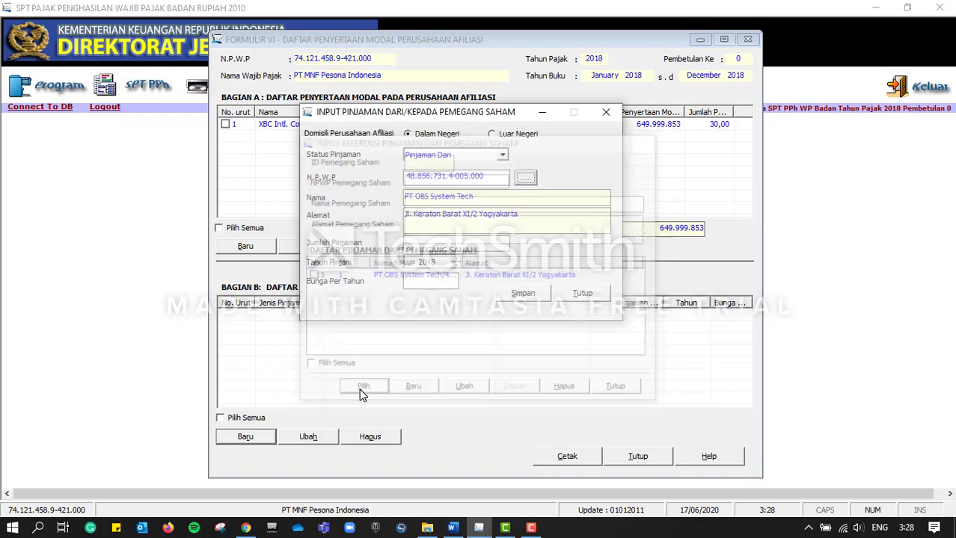
click(451, 528)
scroll(482, 303, up, 8)
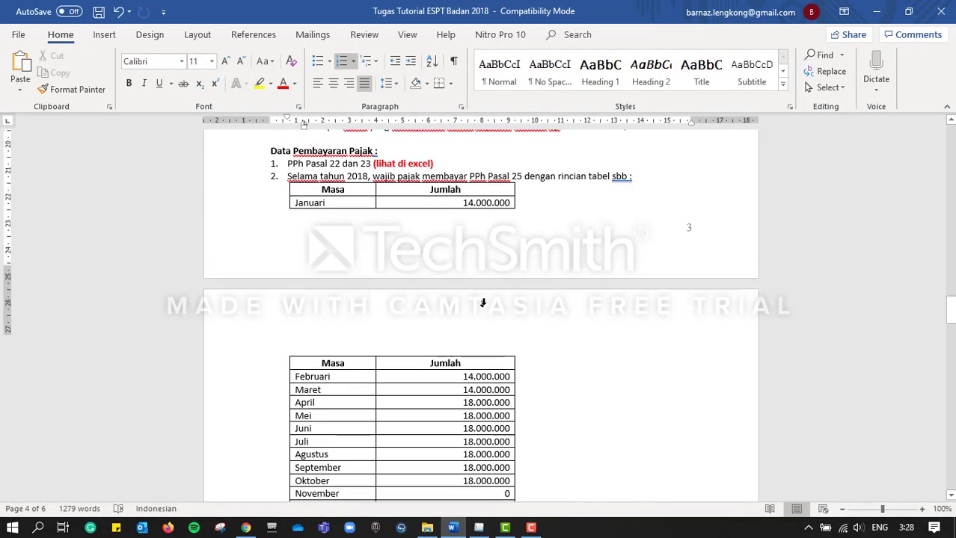
scroll(482, 303, up, 4)
scroll(483, 303, down, 15)
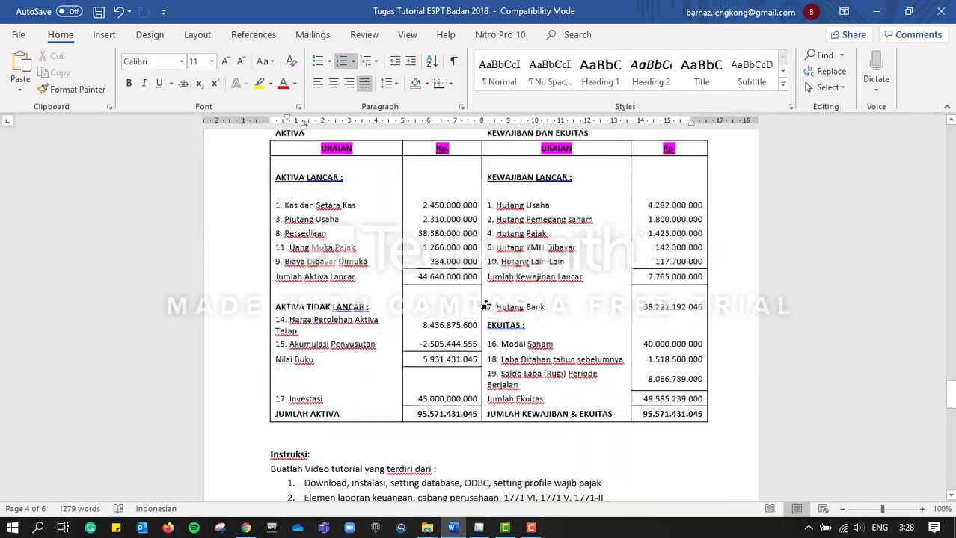
scroll(484, 305, down, 1)
scroll(550, 258, up, 2)
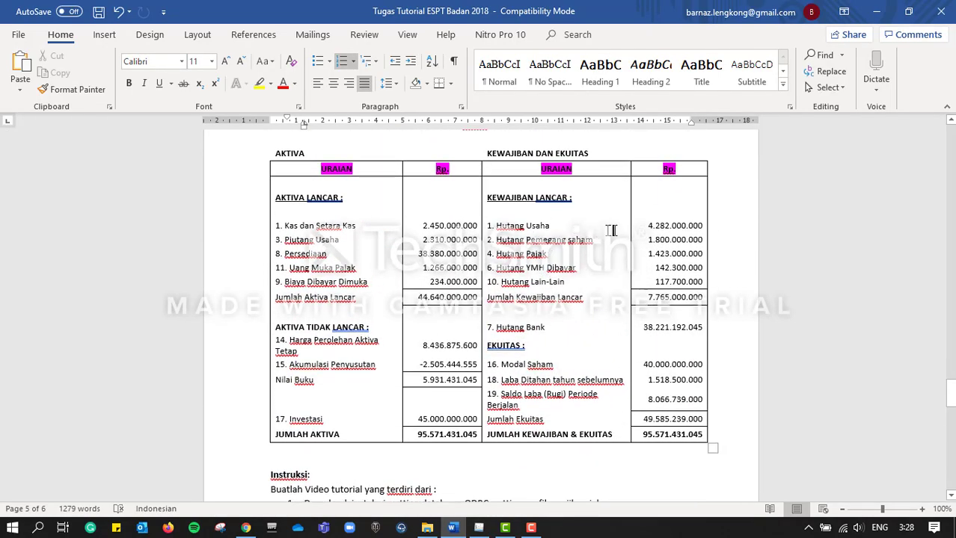
click(479, 527)
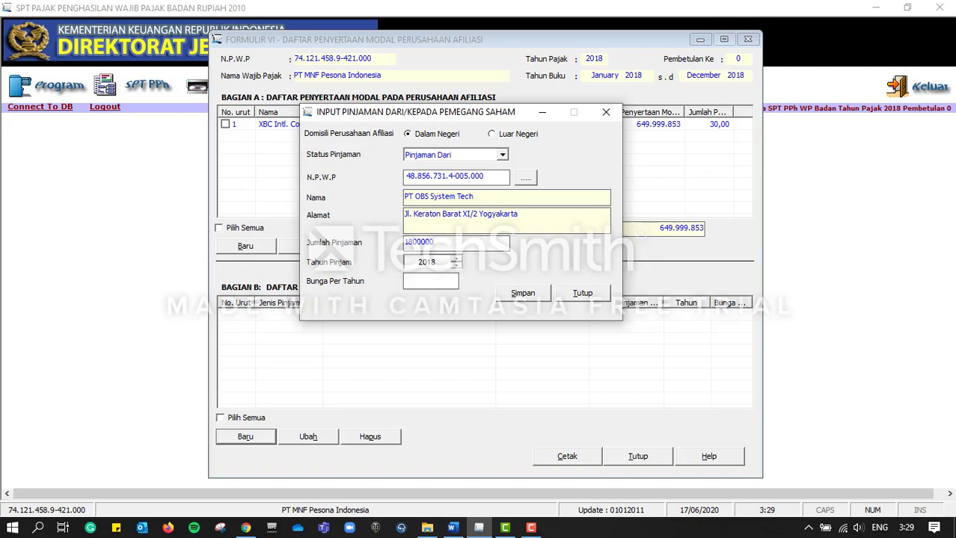
Set Bunga Per Tahun to 12, save the loan entry without recording another, and close Formulir VI
click(432, 281)
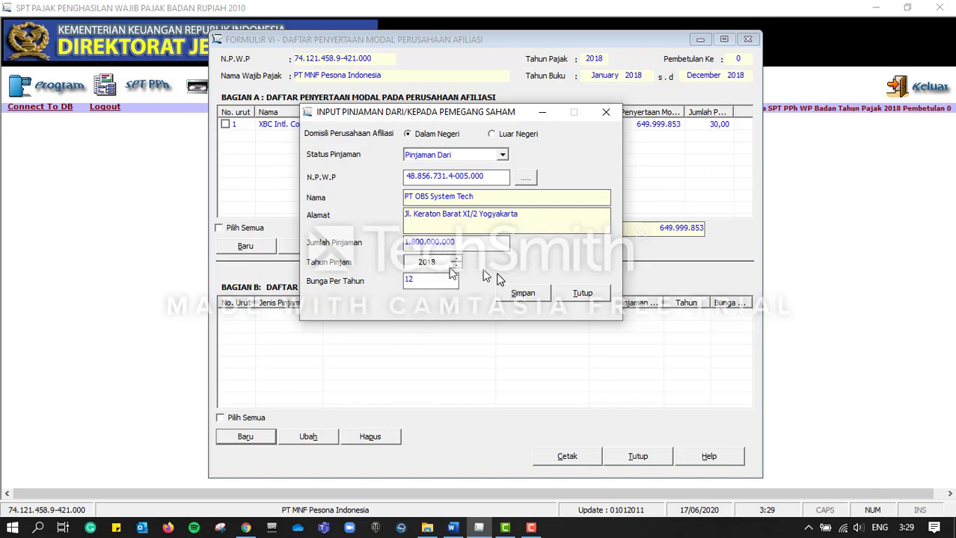
click(522, 292)
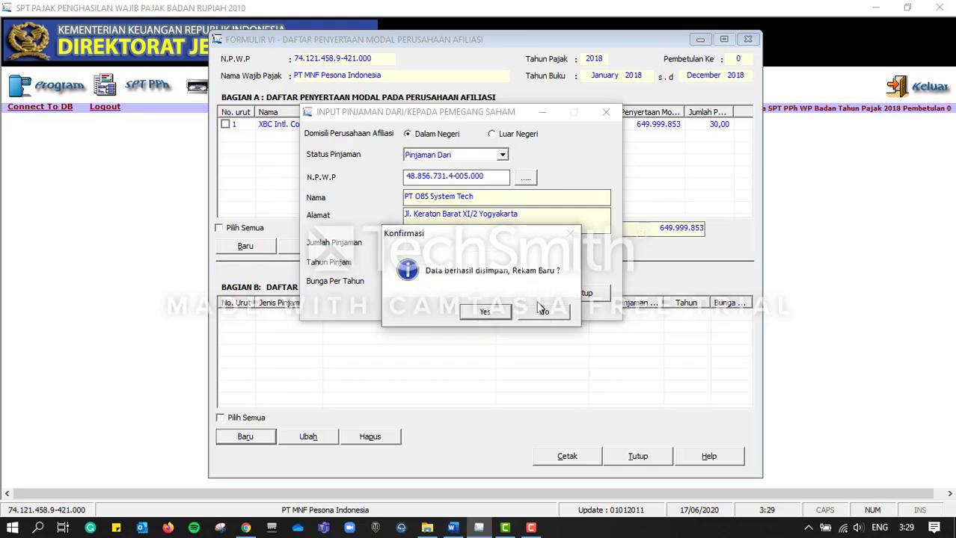
click(542, 314)
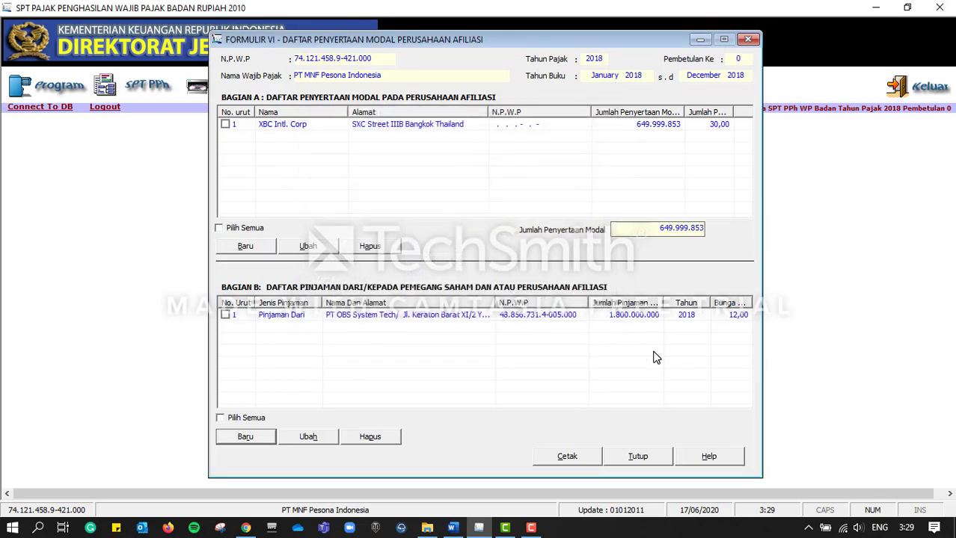
click(637, 457)
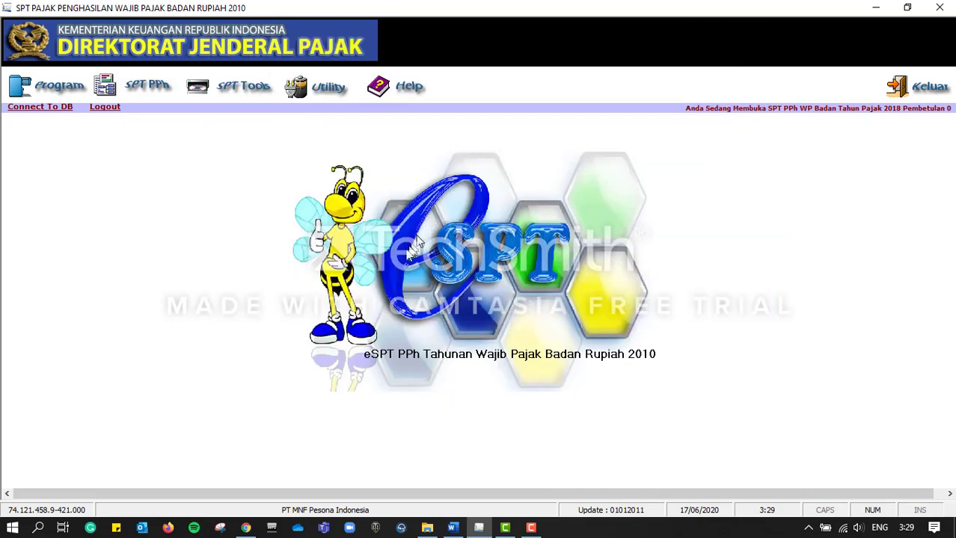